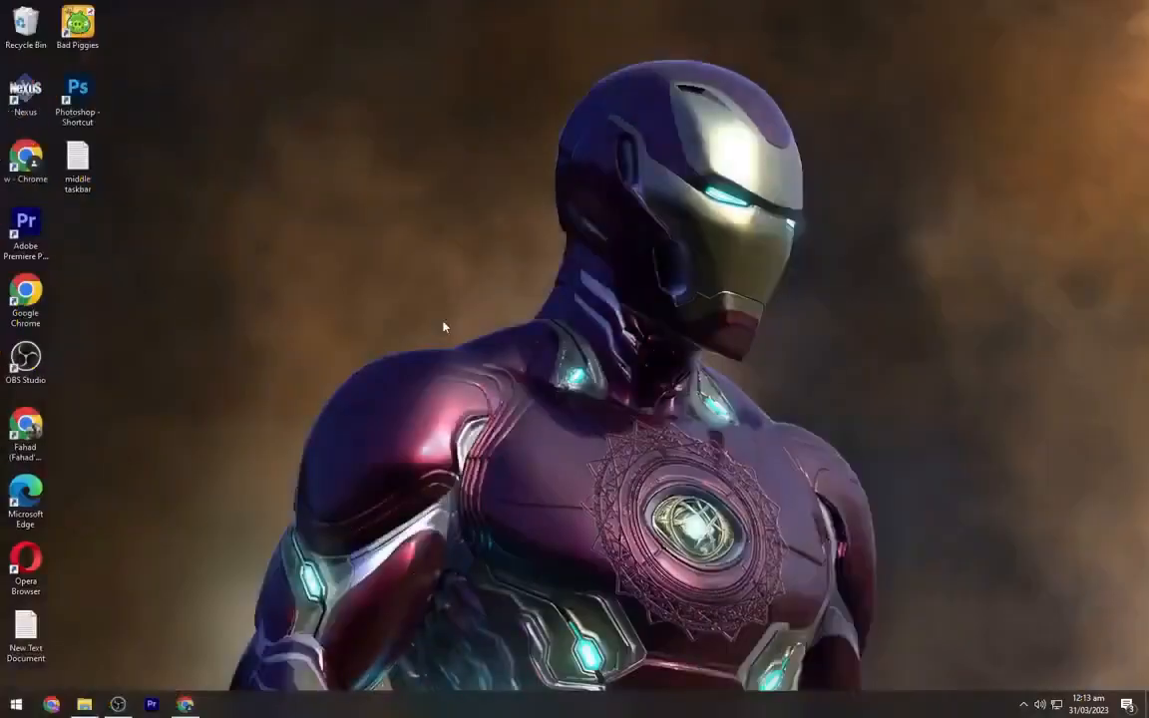
Switch to Chrome and download the Portable Zip neutral package of TaskbarX
click(187, 704)
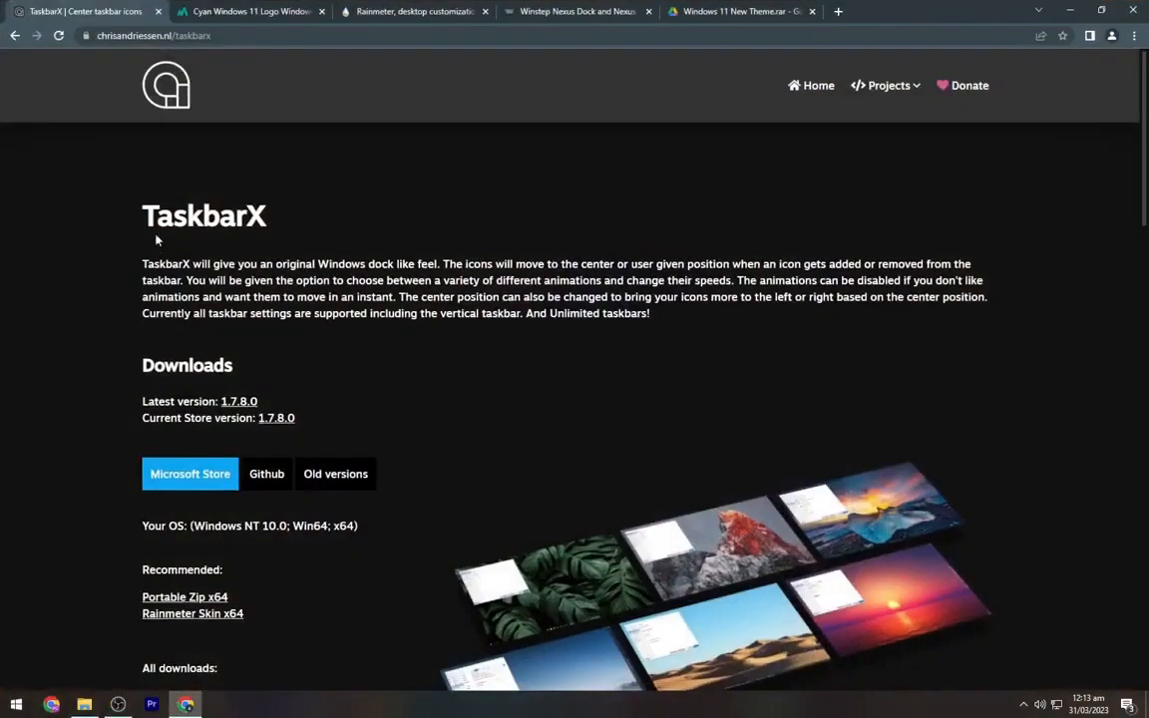
drag(141, 224, 276, 232)
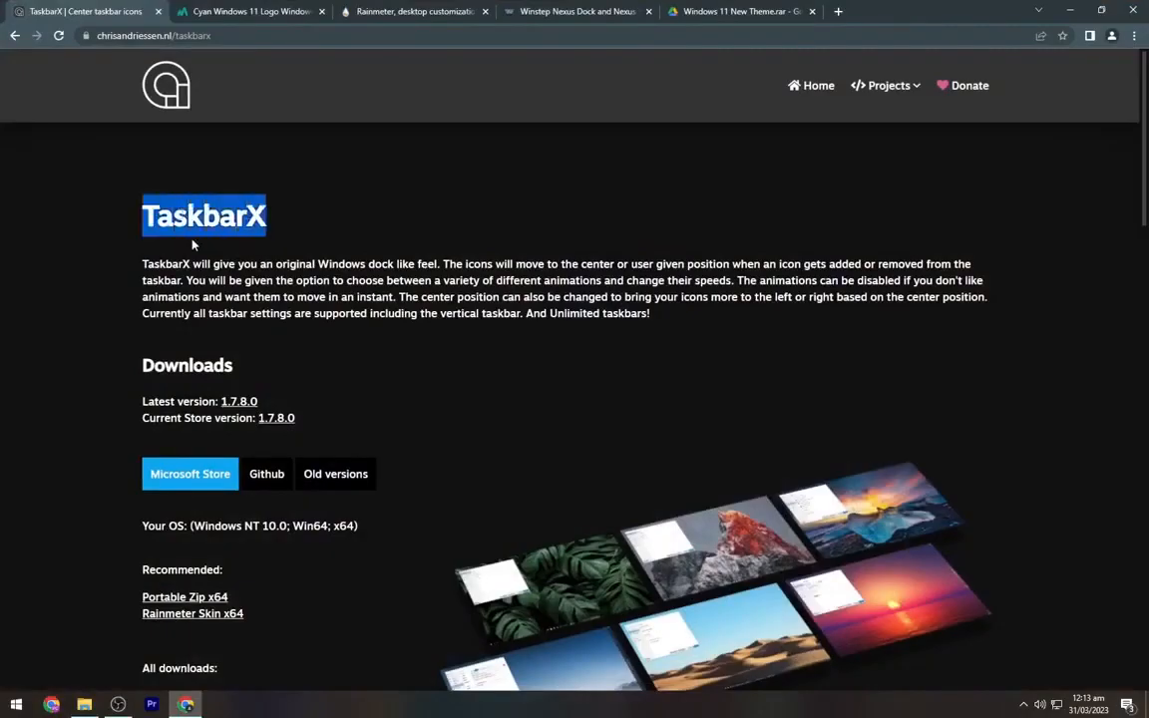
scroll(185, 505, down, 4)
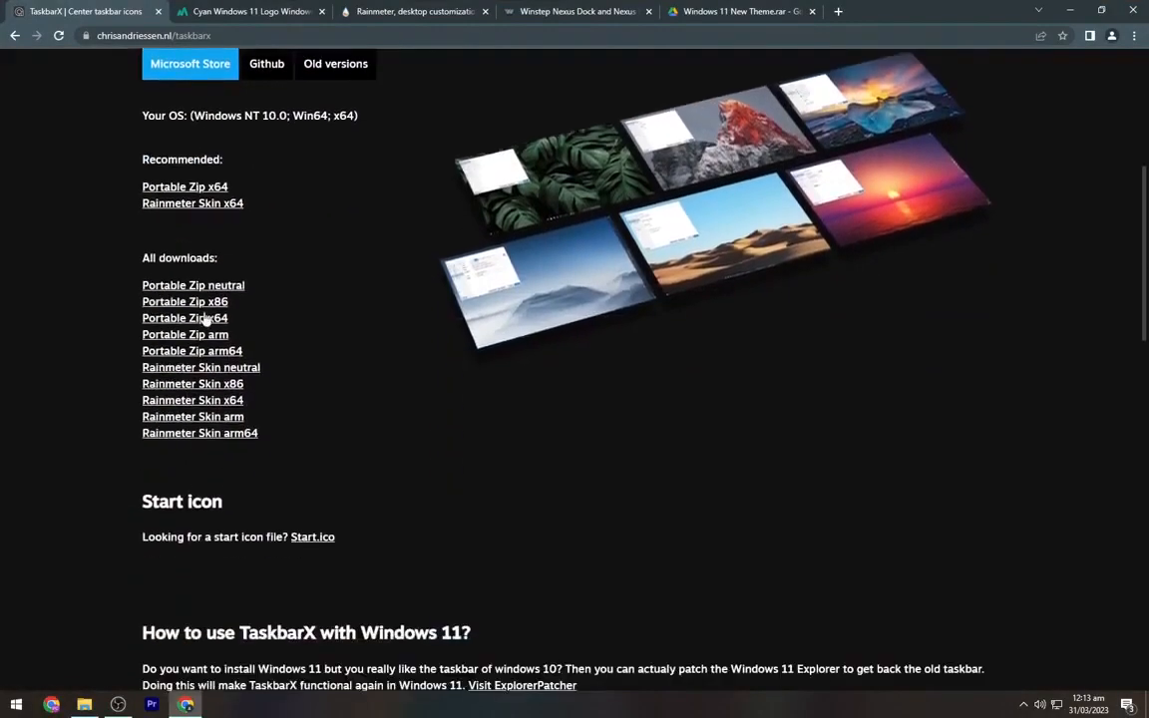
click(202, 288)
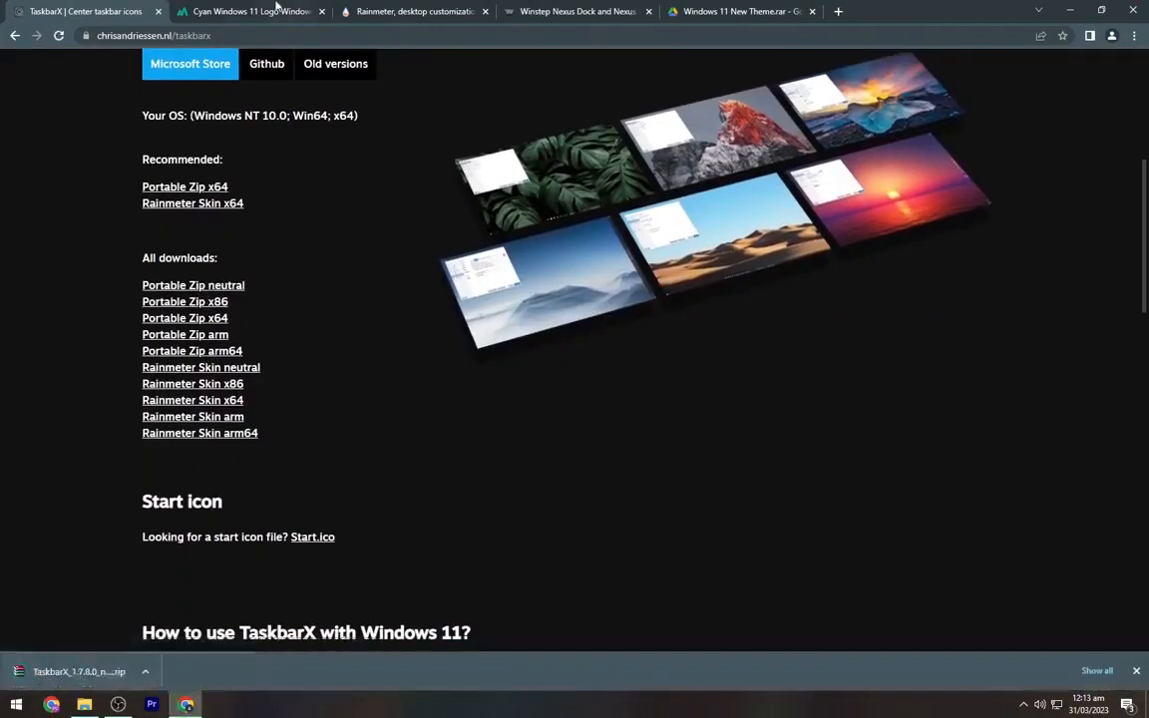
Download the original 3840x2160 Cyan Windows 11 Logo wallpaper from Peakpx and the Rainmeter 4.5.17 installer from rainmeter.net
click(278, 9)
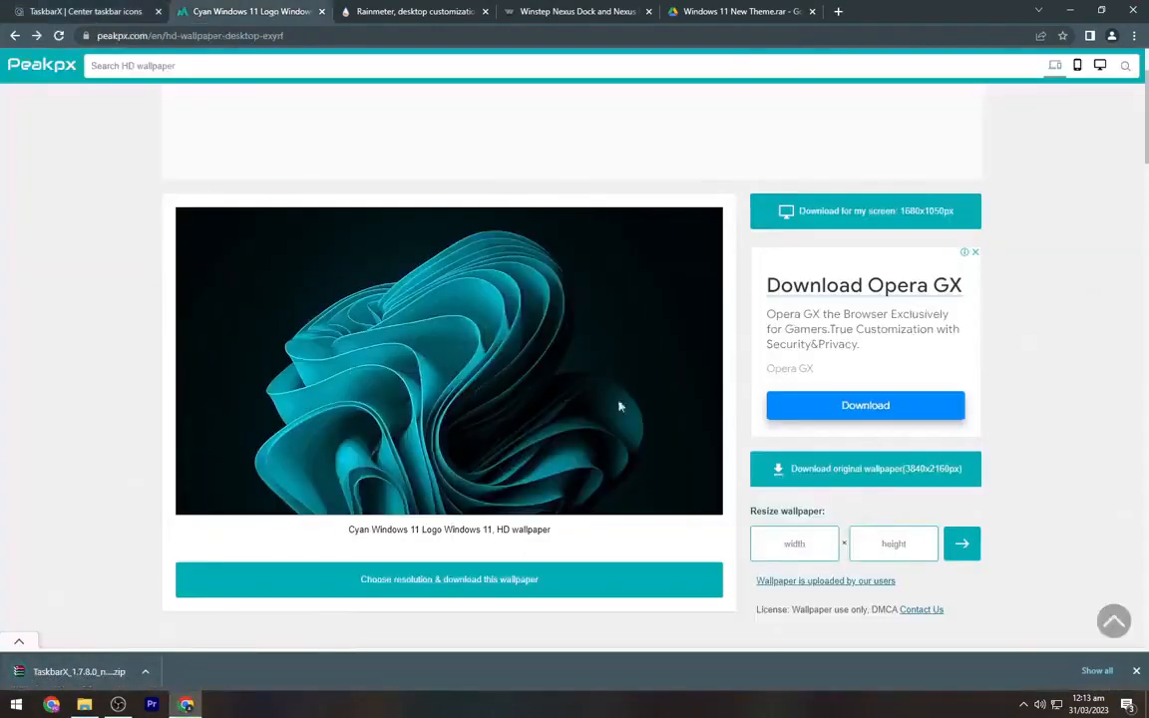
click(840, 474)
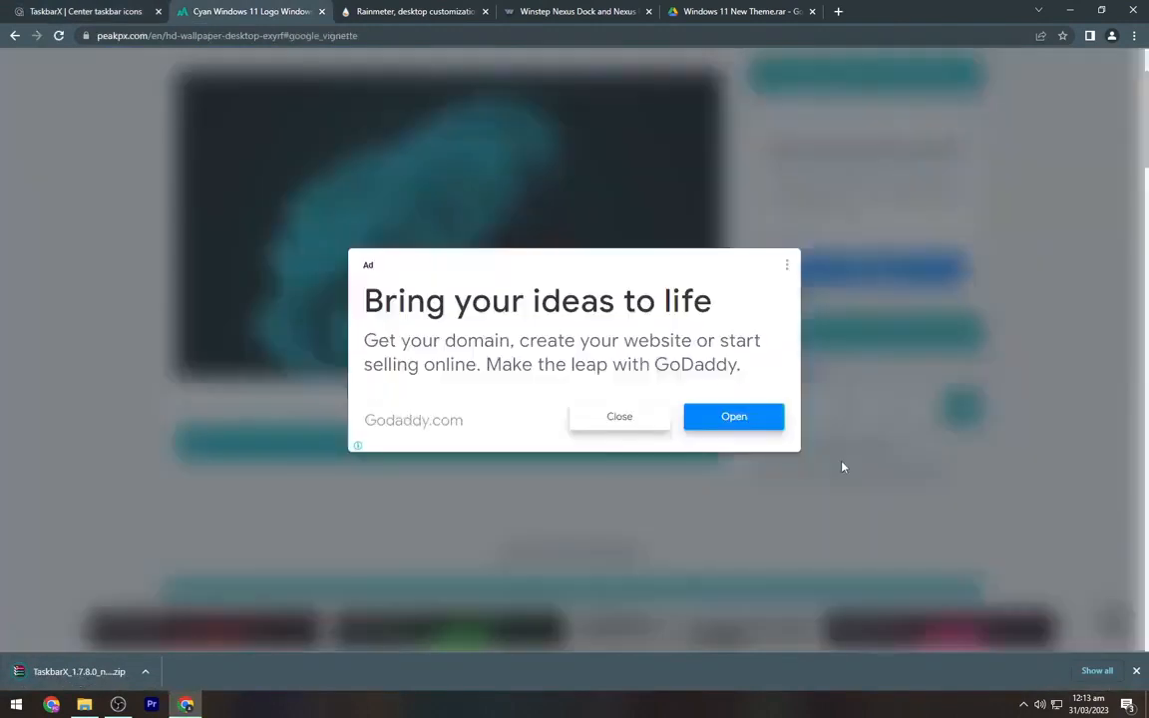
click(615, 417)
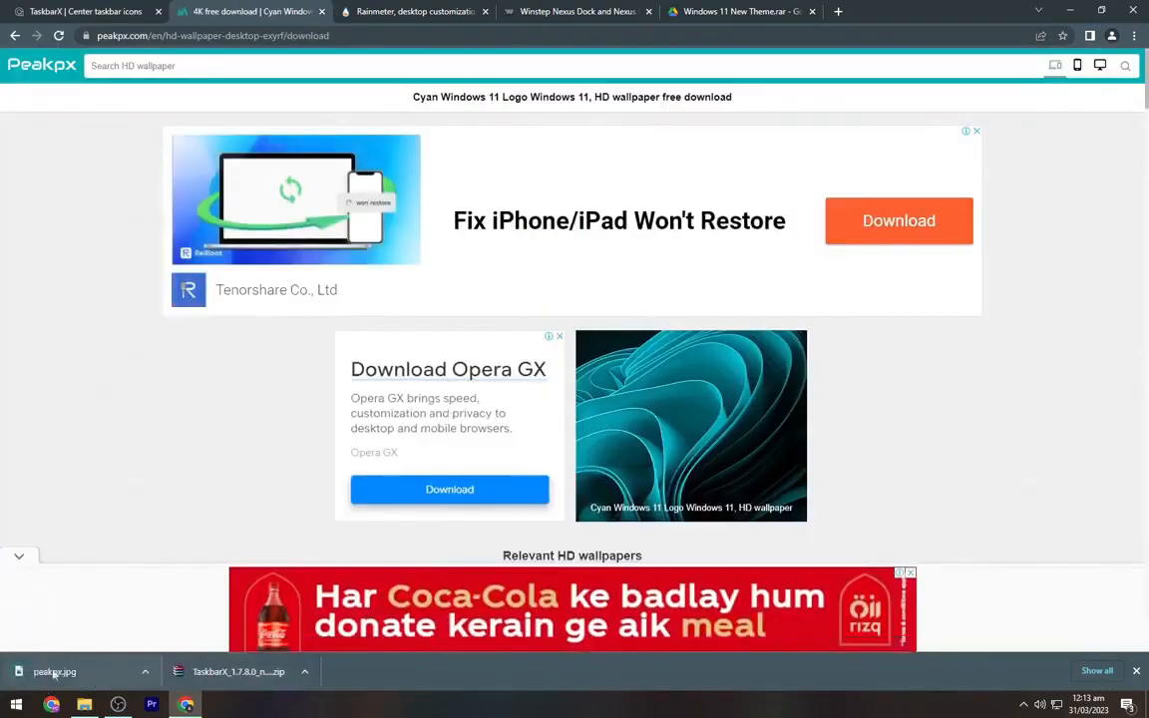
click(421, 9)
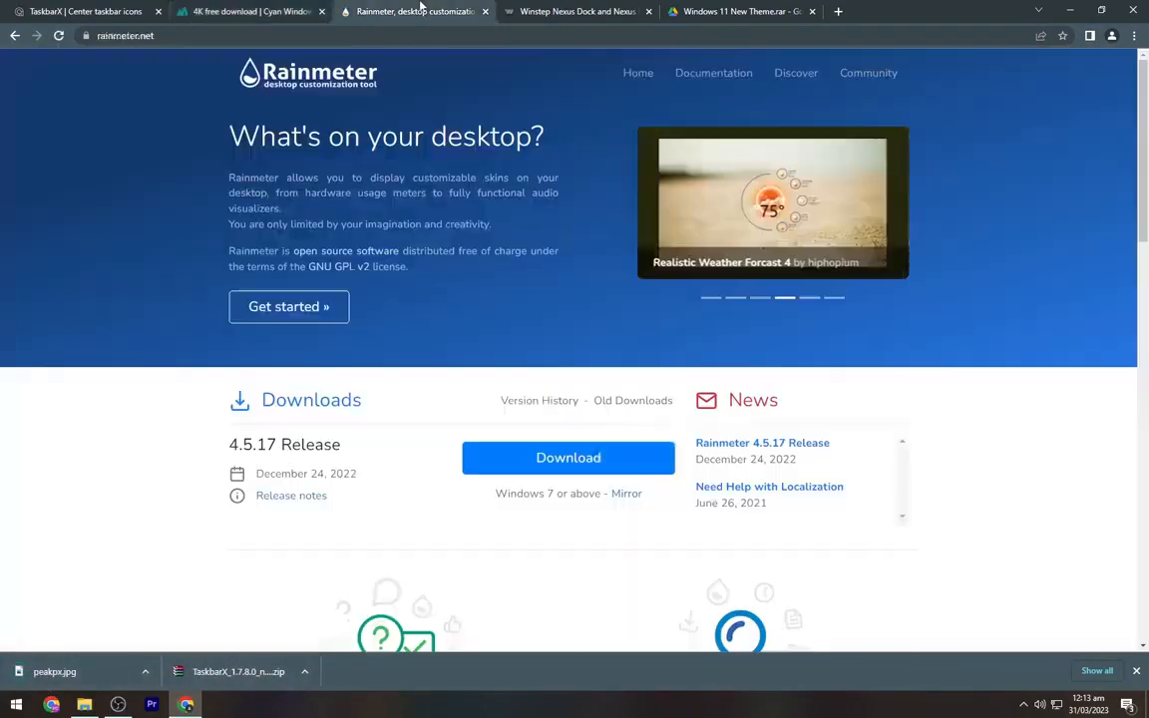
click(539, 459)
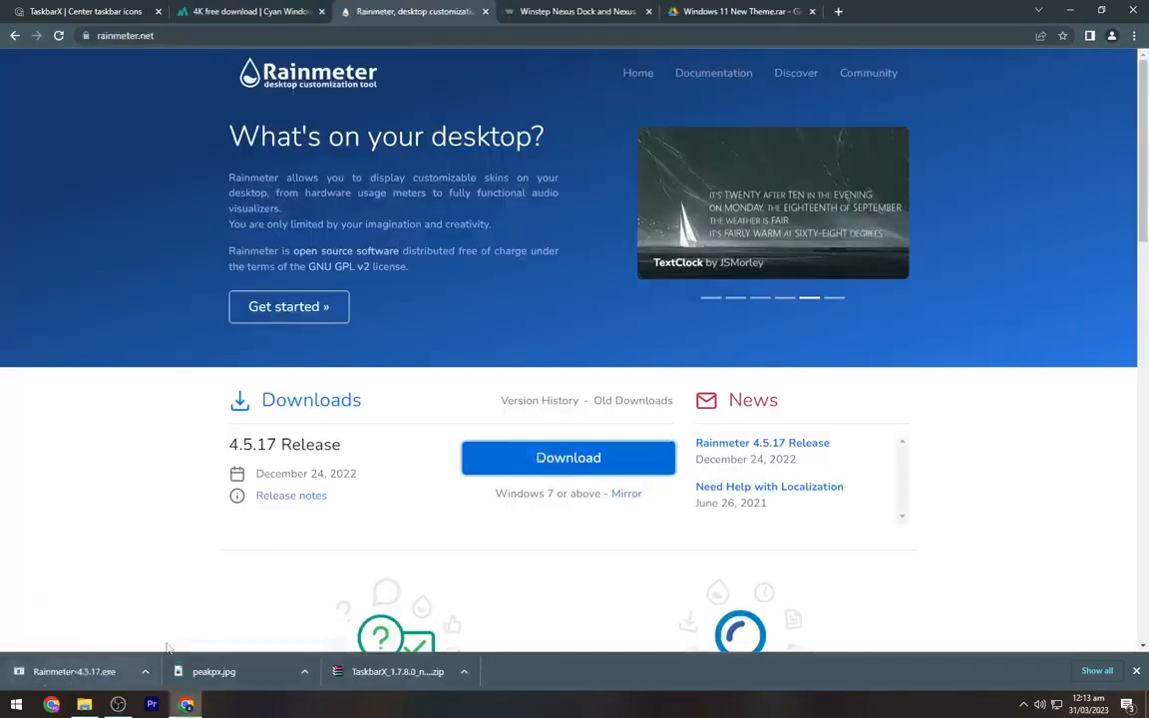
Download the free Winstep Nexus dock from the Winstep website
click(571, 8)
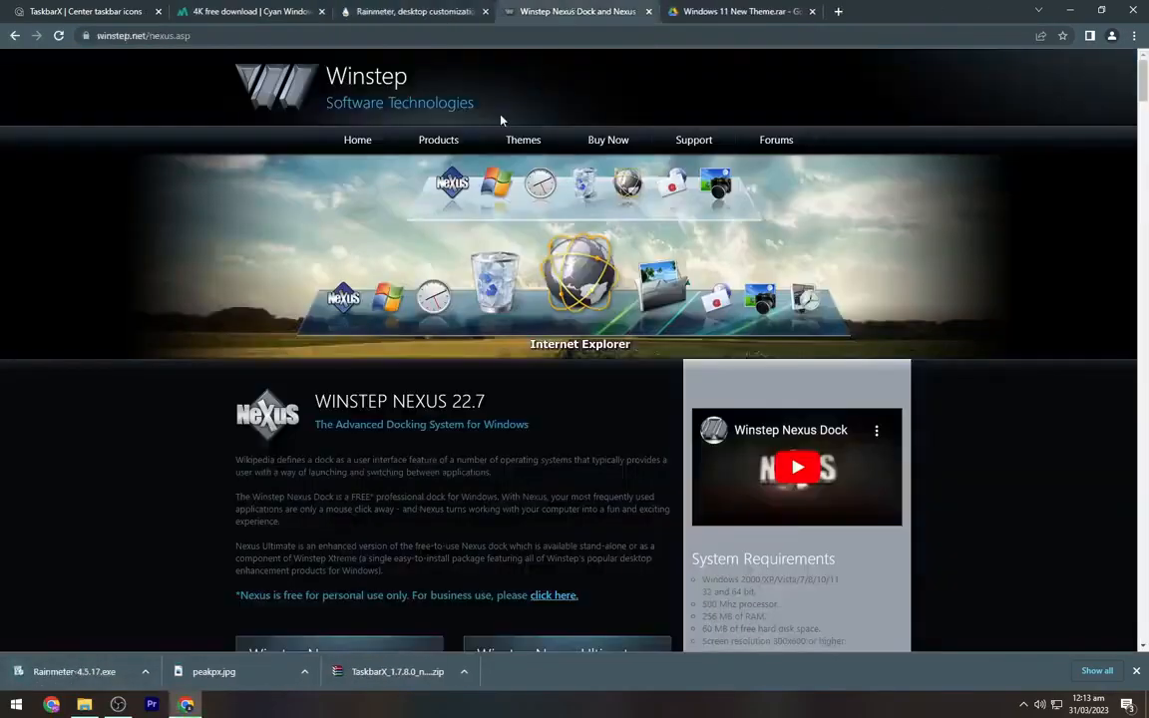
scroll(501, 120, down, 3)
click(405, 423)
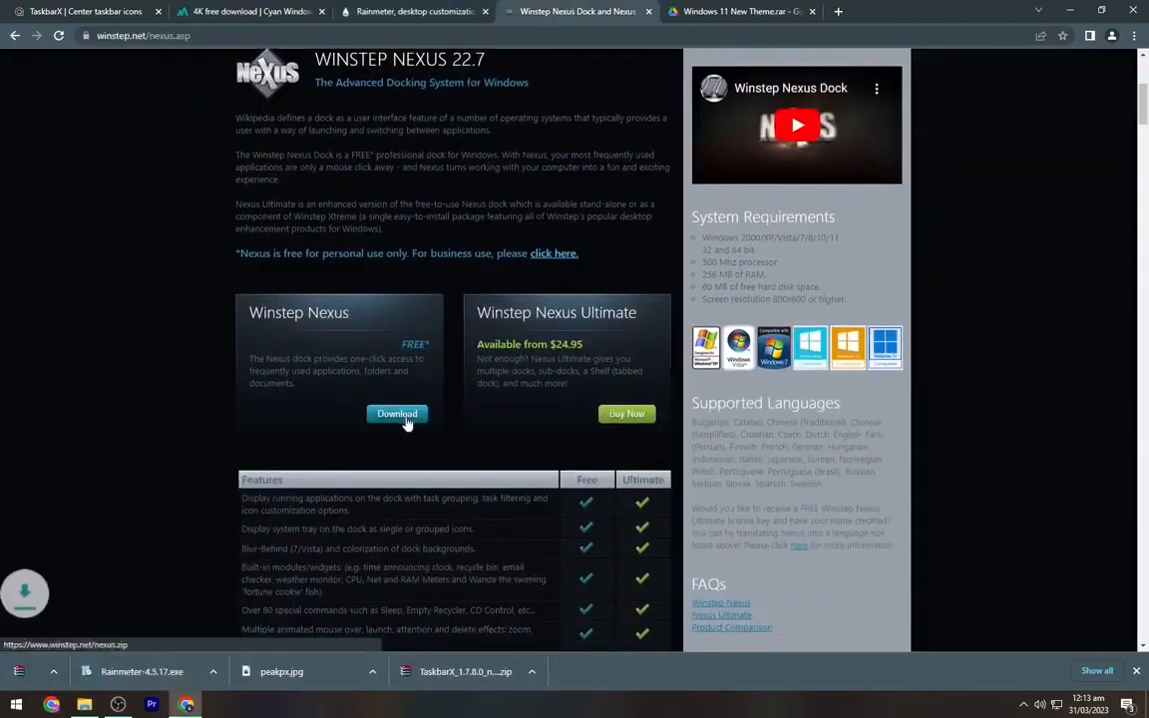
drag(262, 314, 379, 315)
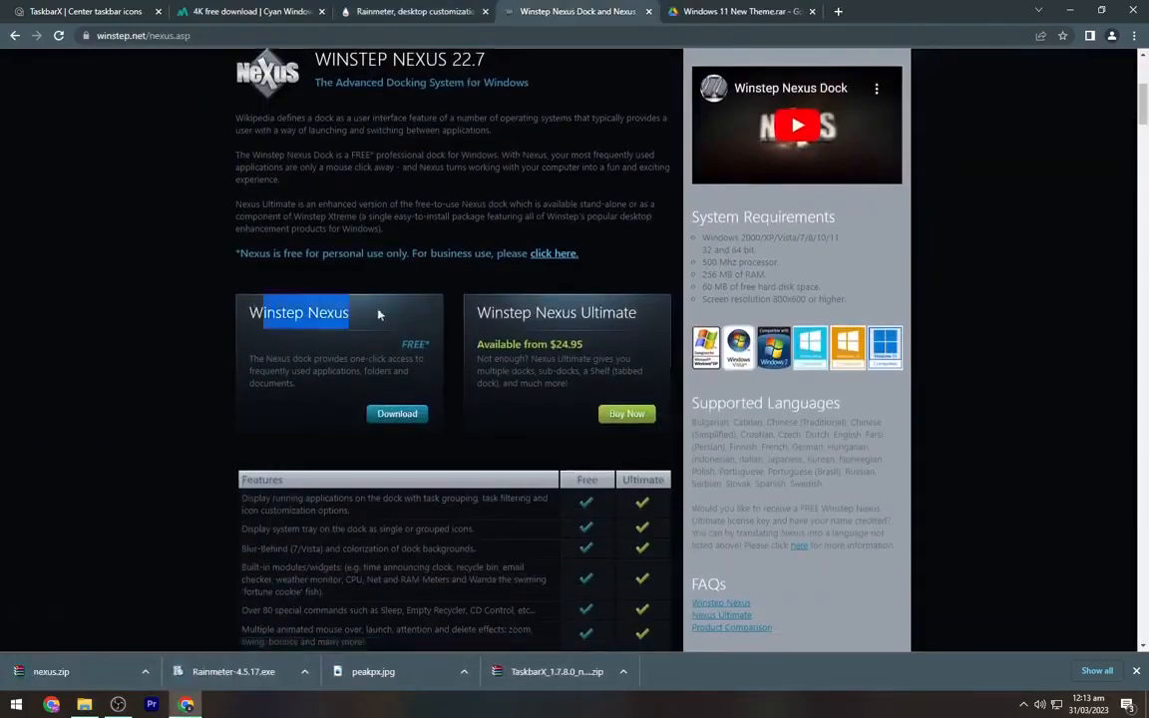
click(286, 343)
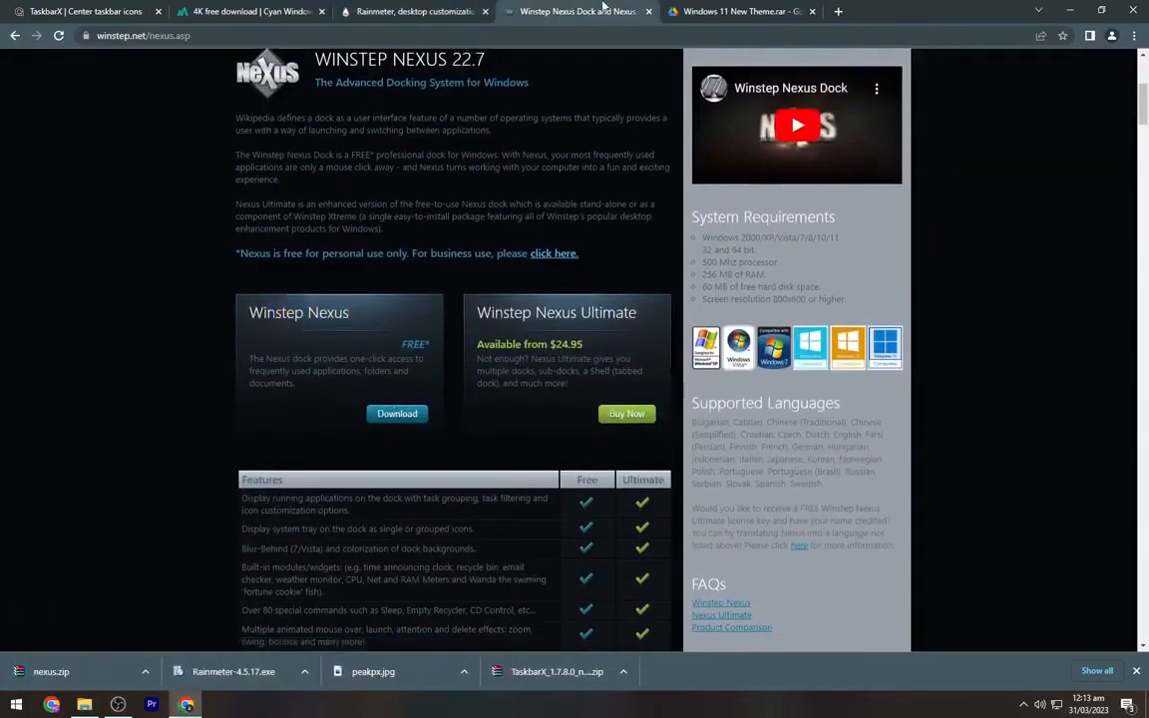
Download Windows 11 New Theme.rar from Google Drive and minimize the browser
click(717, 9)
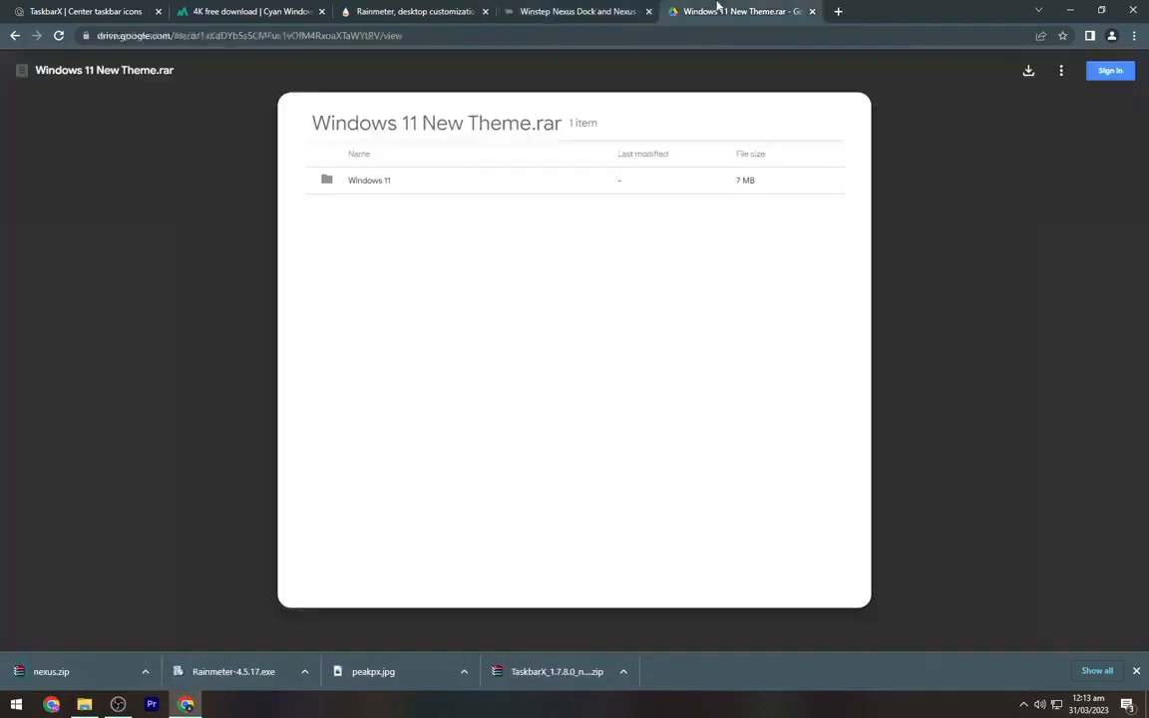
click(1031, 71)
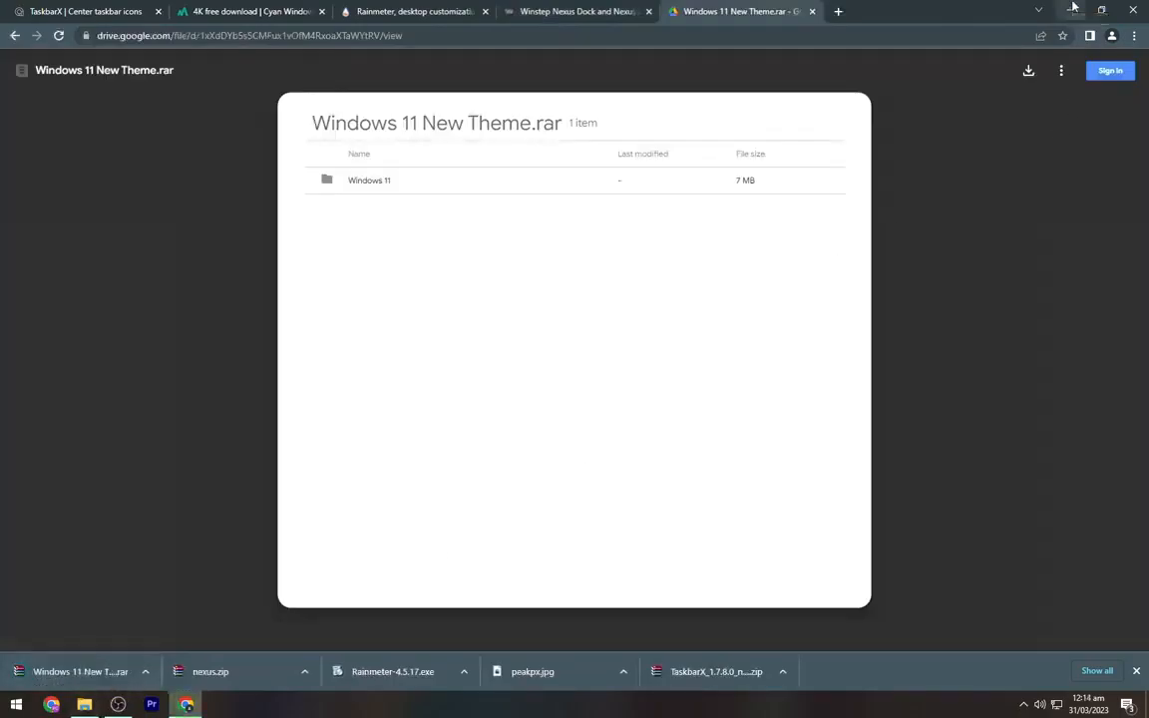
click(1072, 9)
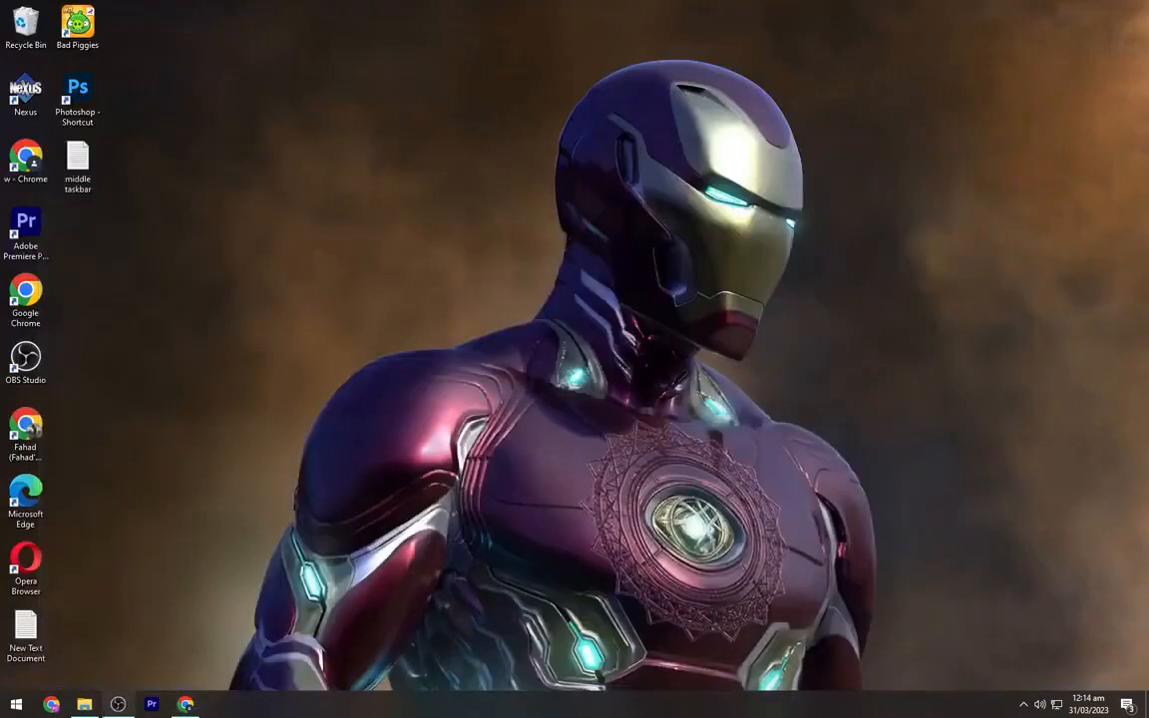
Install Rainmeter from the Rainmeter-4.5.17 file in the Downloads folder, using the standard installation, and dismiss its welcome notification
click(85, 704)
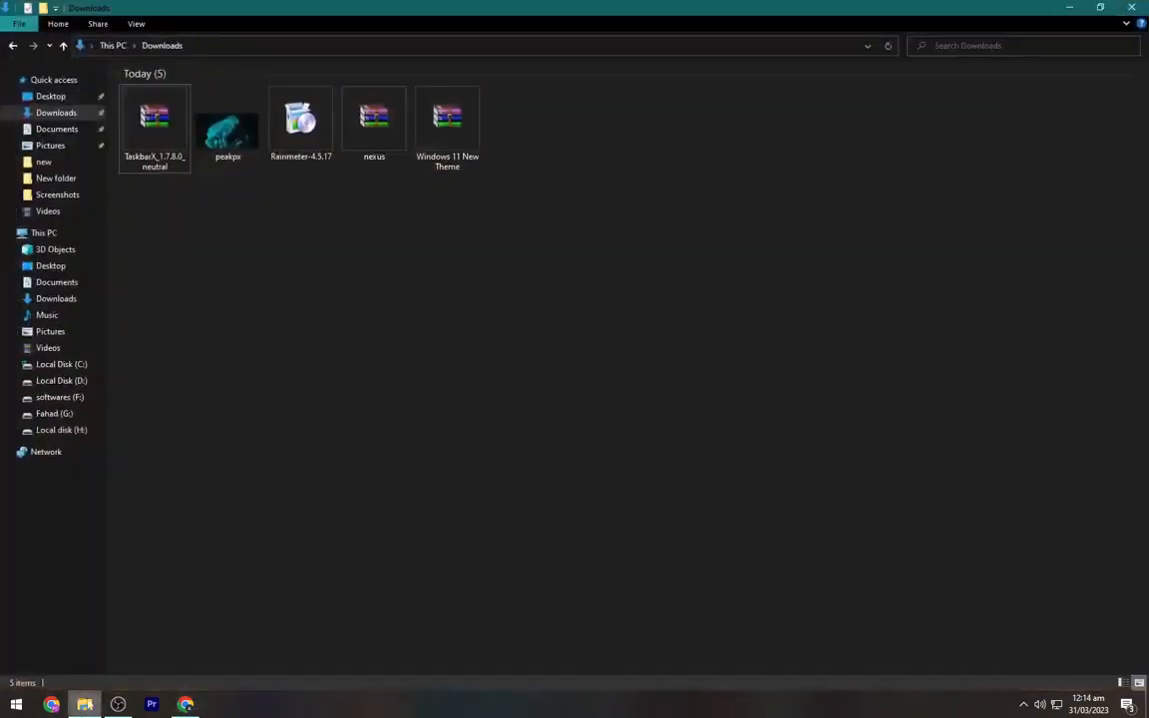
right_click(441, 254)
click(498, 308)
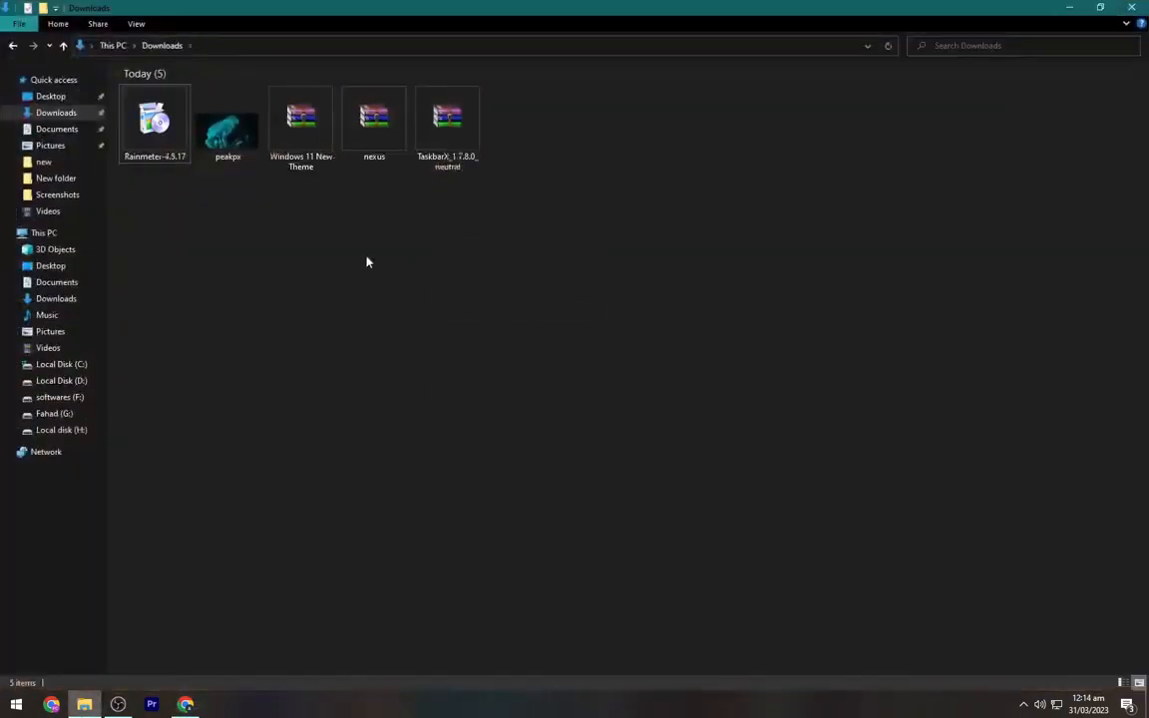
click(145, 140)
right_click(135, 117)
click(152, 145)
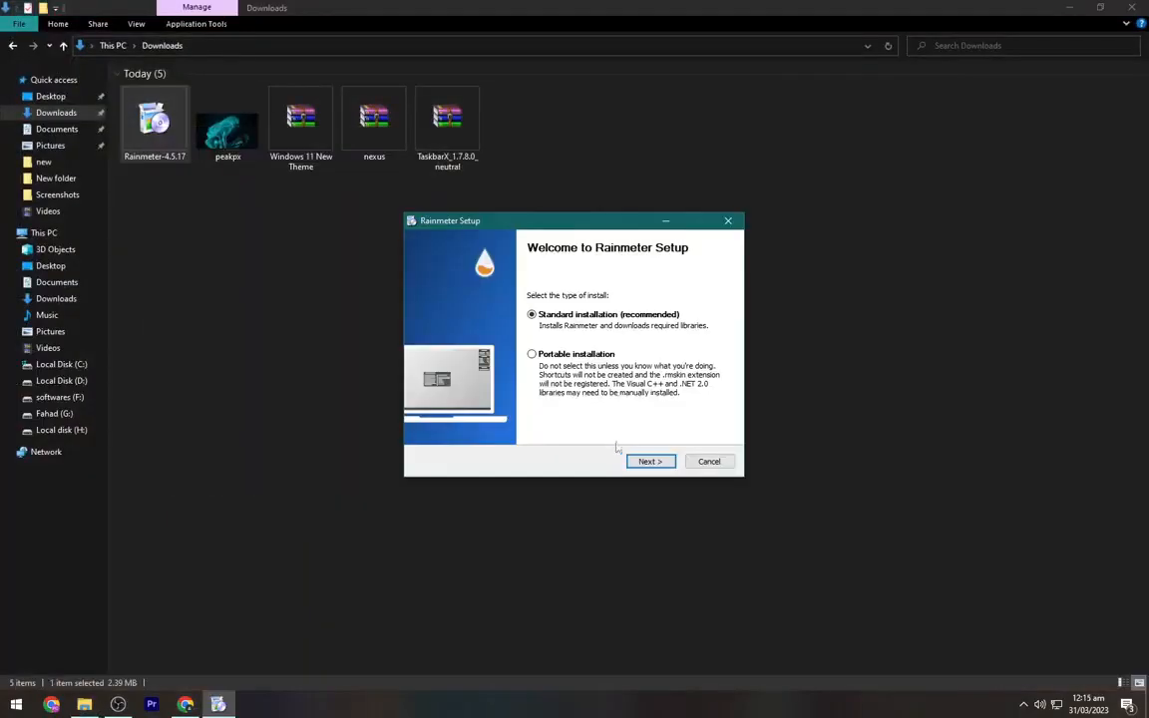
click(649, 462)
click(648, 462)
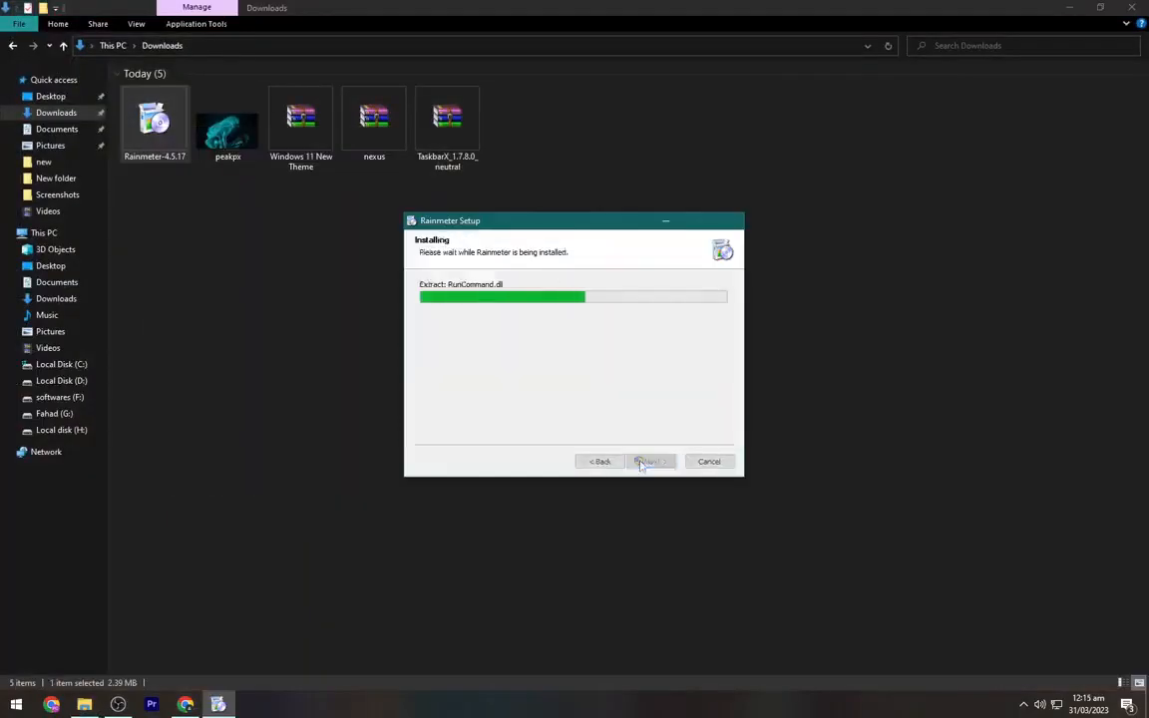
click(648, 462)
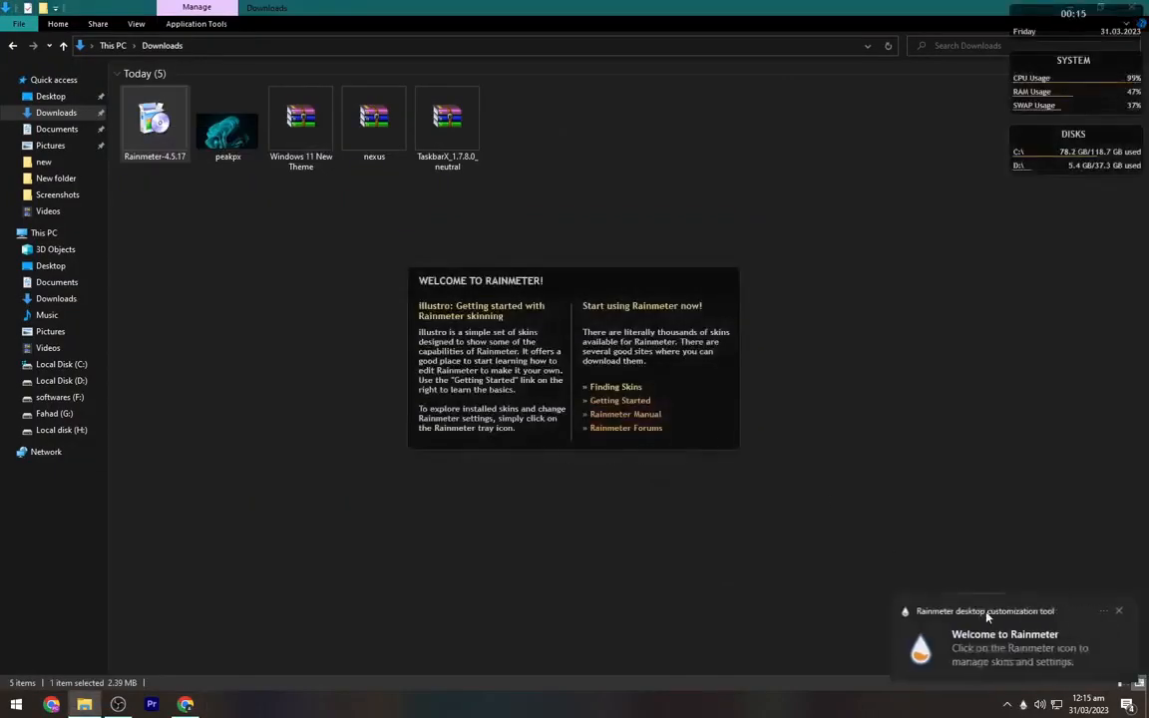
click(1118, 612)
Unload the default Rainmeter skins on the desktop: Welcome, Disks, System and Clock
click(1148, 706)
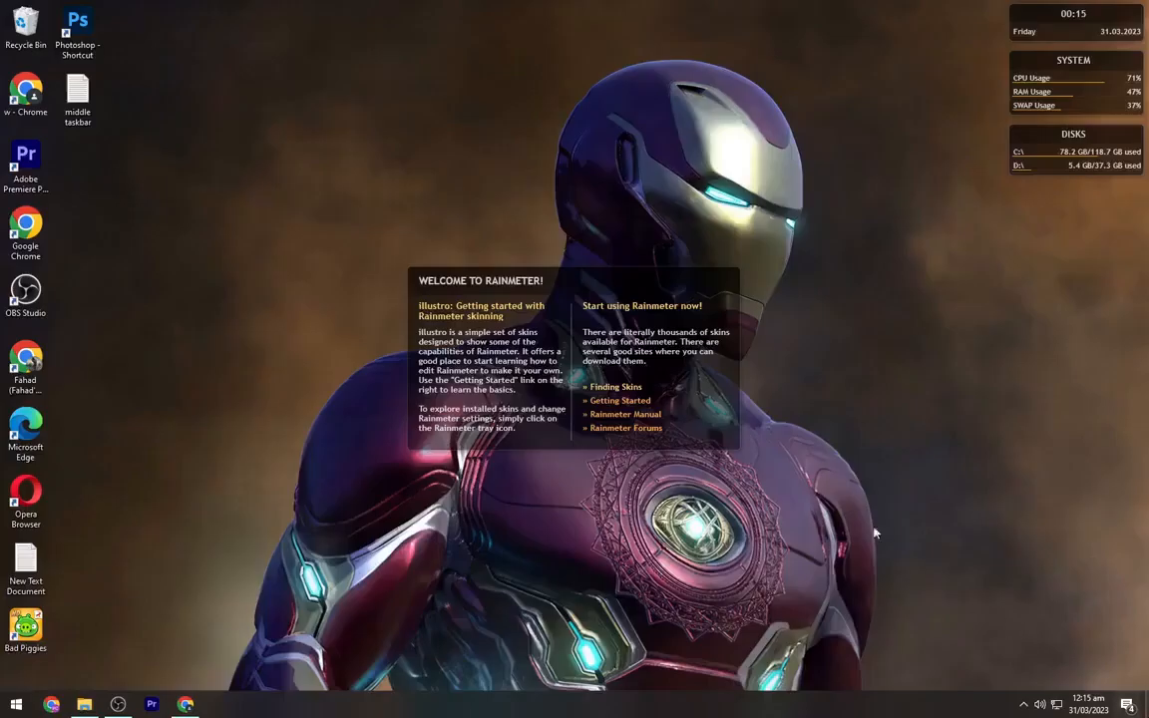
right_click(723, 439)
click(810, 582)
right_click(1074, 161)
click(1088, 310)
right_click(1073, 108)
click(1085, 259)
right_click(1070, 33)
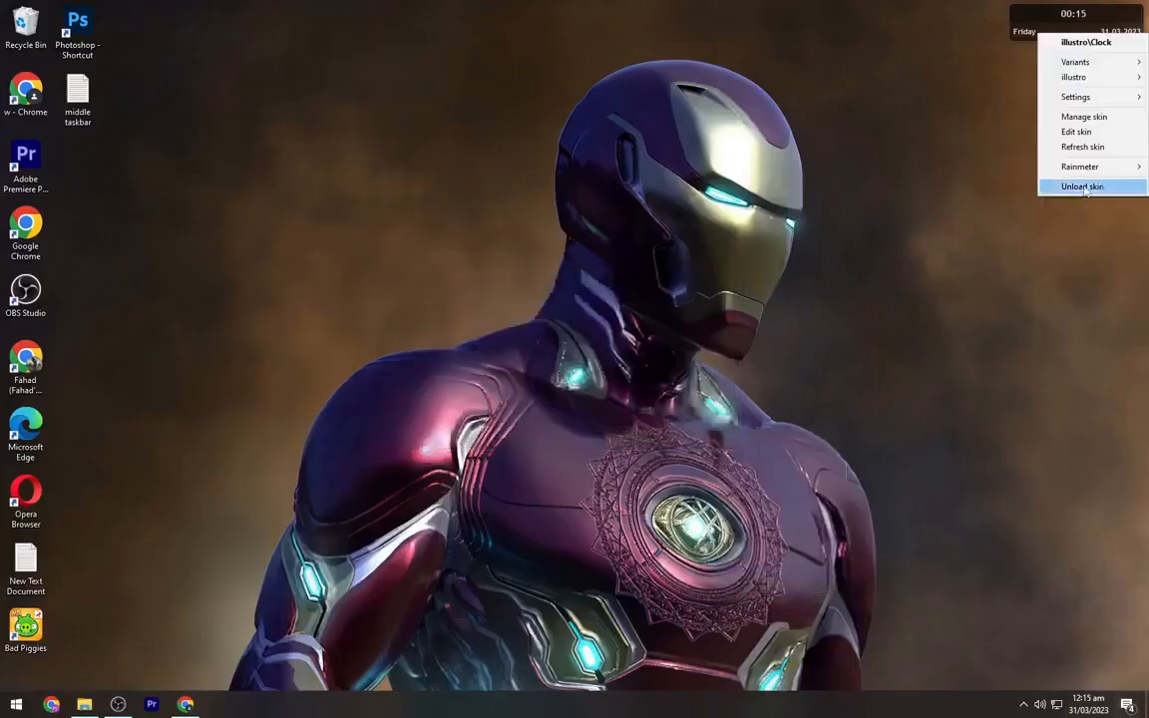
click(1082, 186)
Hide all icons on the desktop
right_click(232, 165)
mouse_move(285, 175)
click(526, 264)
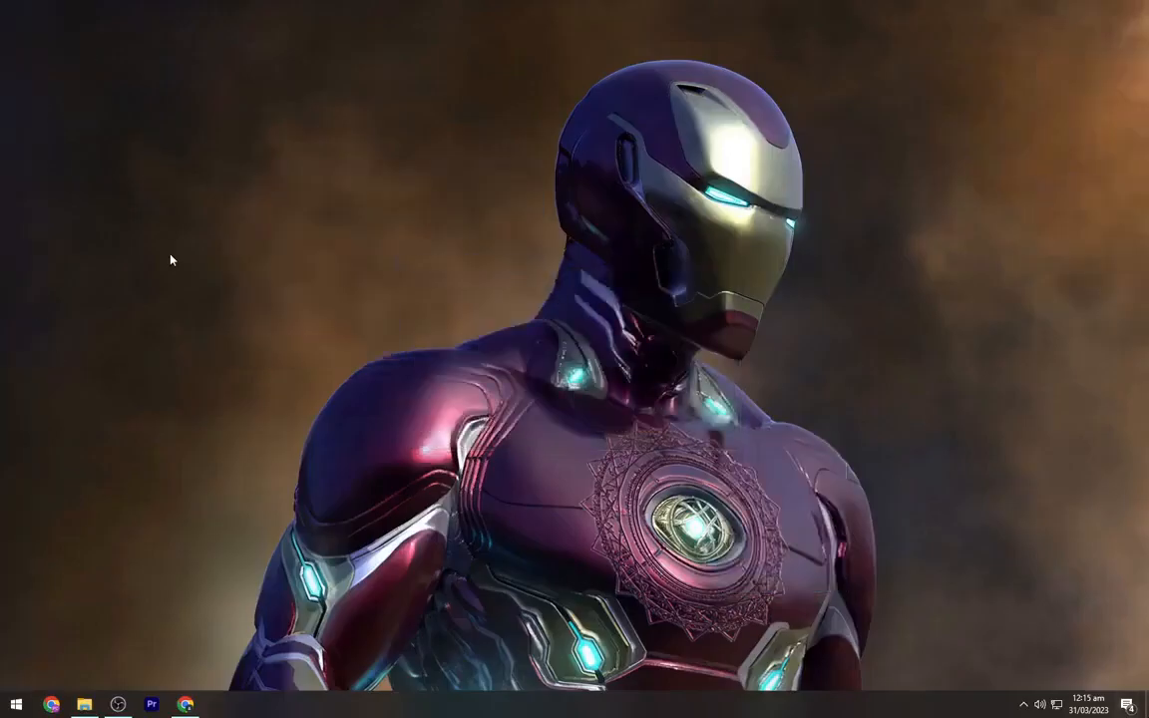
Extract the Windows 11 New Theme, nexus and TaskbarX_1.7.8.0_neutral archives in Downloads into their own folders and delete the three archives
click(85, 704)
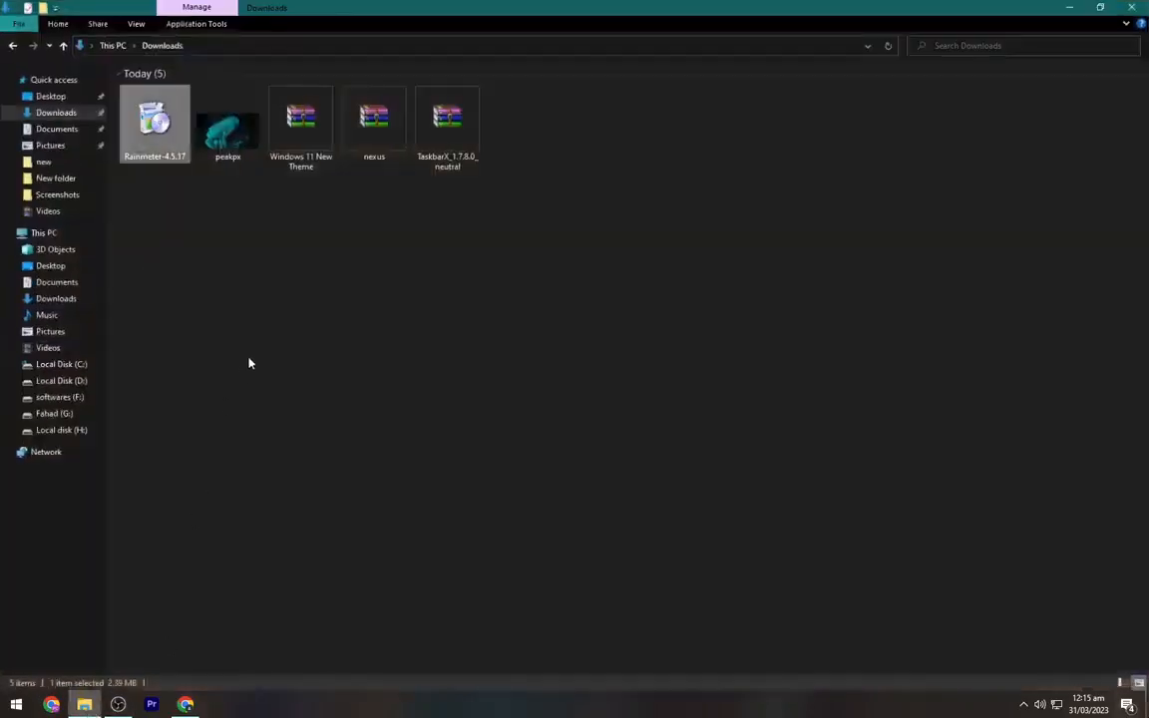
right_click(304, 132)
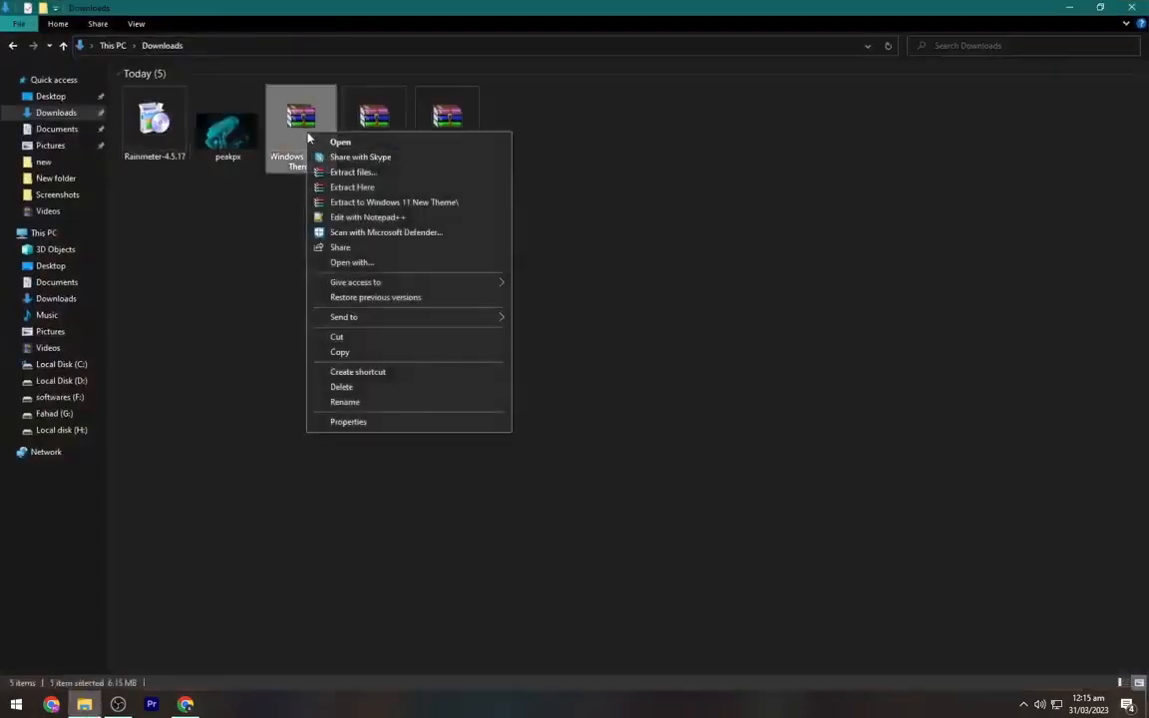
click(345, 202)
click(378, 164)
right_click(378, 134)
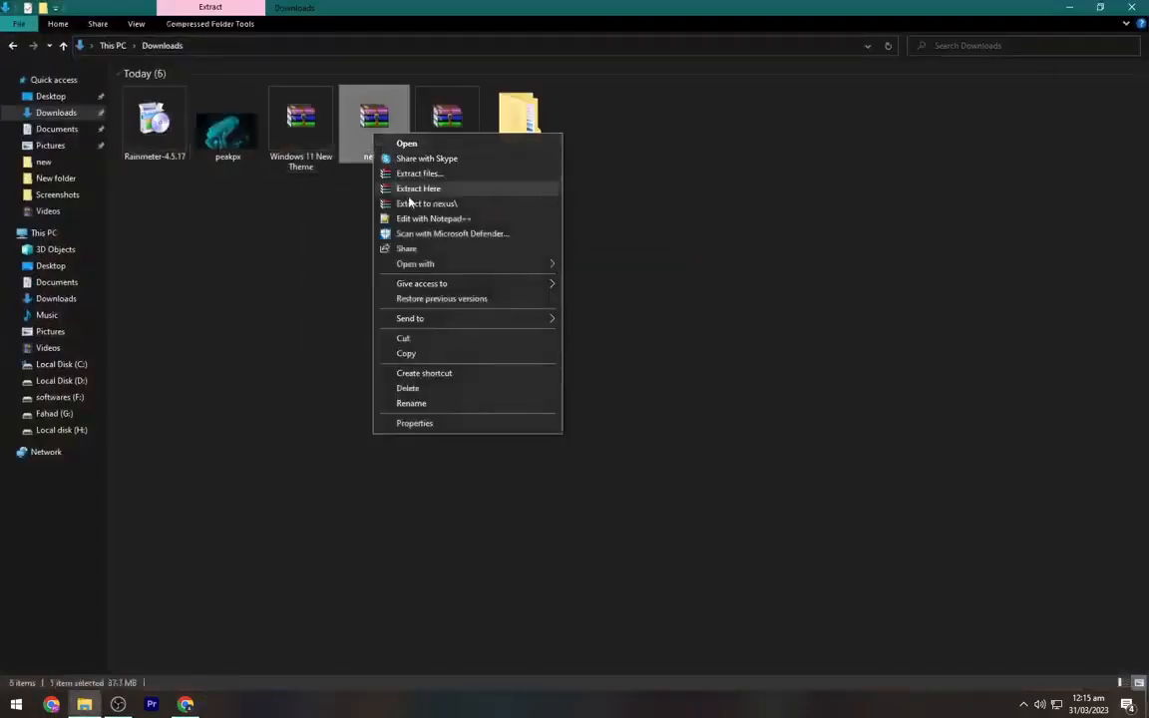
click(416, 209)
right_click(447, 153)
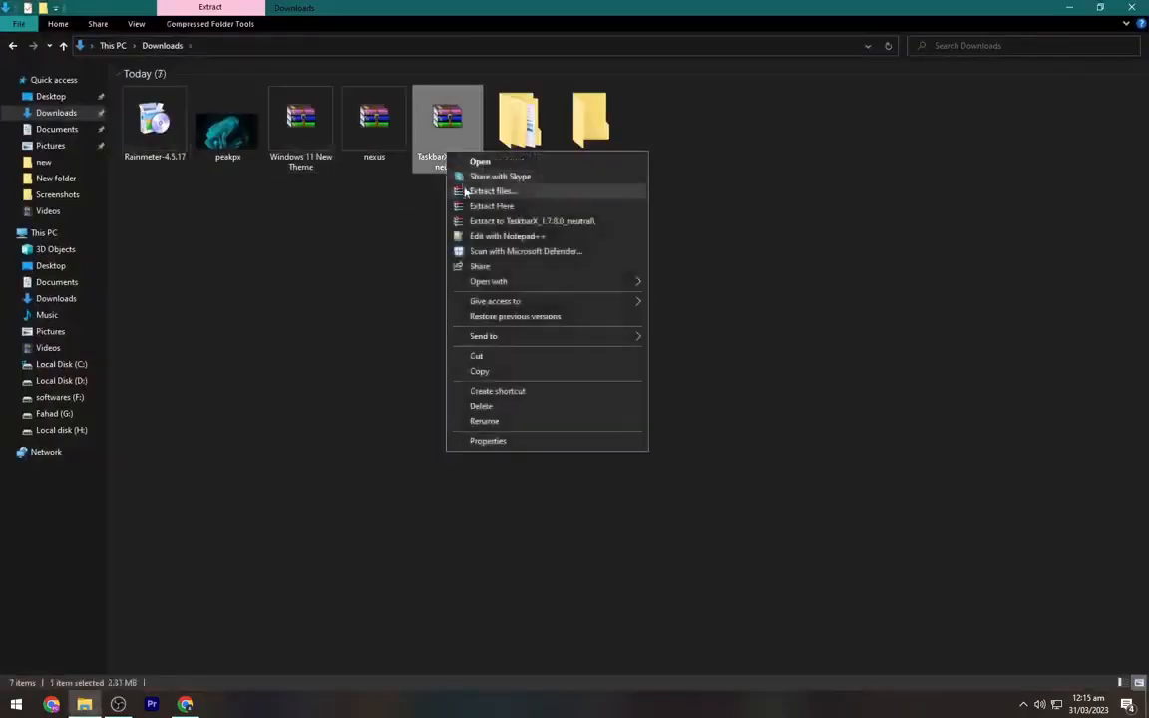
click(478, 221)
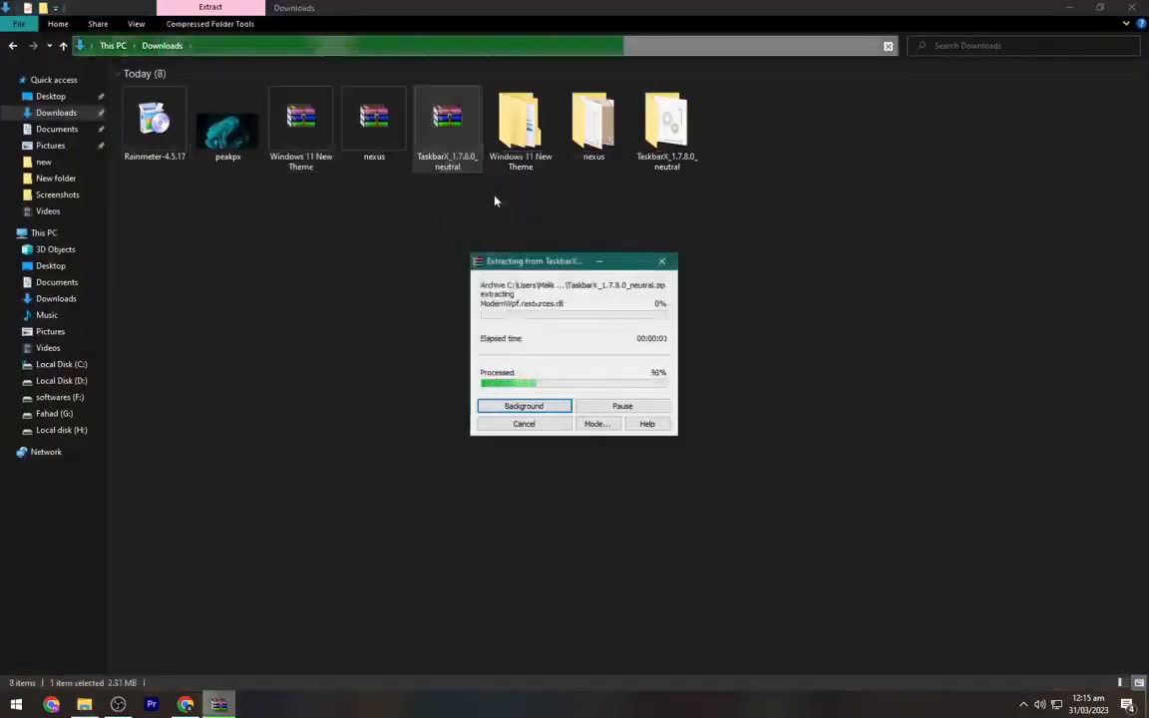
drag(470, 193, 300, 139)
key(Delete)
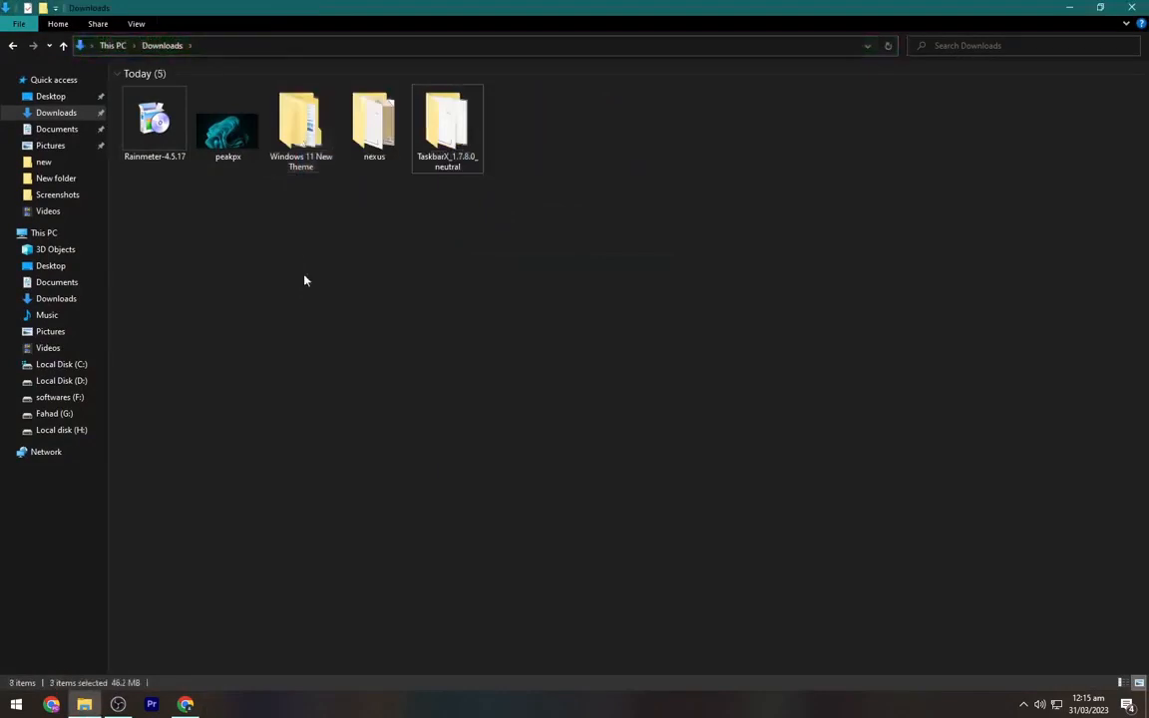
Set the peakpx image from Downloads as the desktop background, with the folder window restored down meanwhile and maximized again
click(225, 122)
right_click(226, 122)
click(1102, 7)
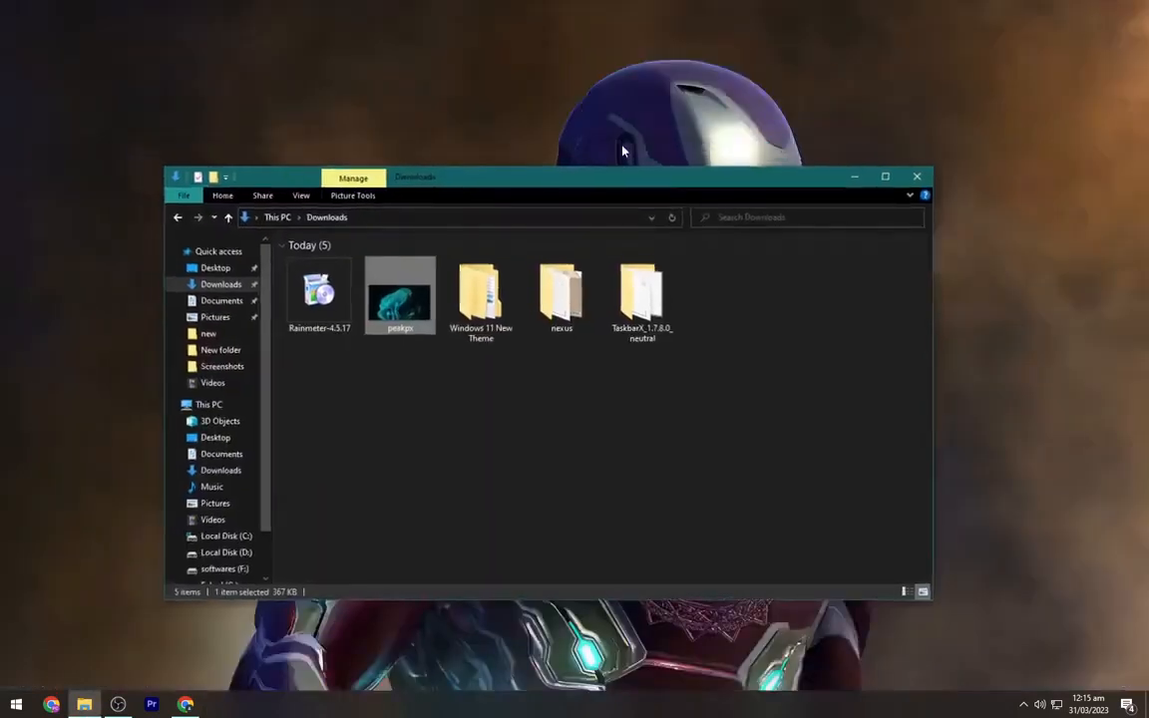
drag(580, 186, 638, 109)
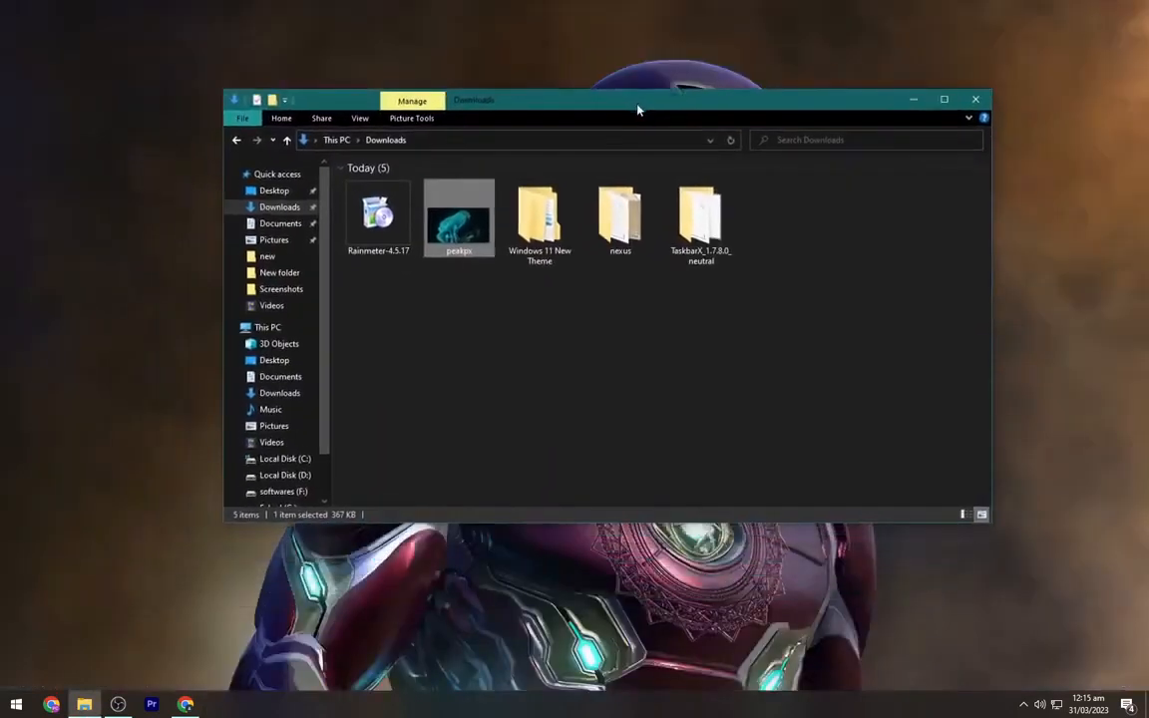
right_click(475, 204)
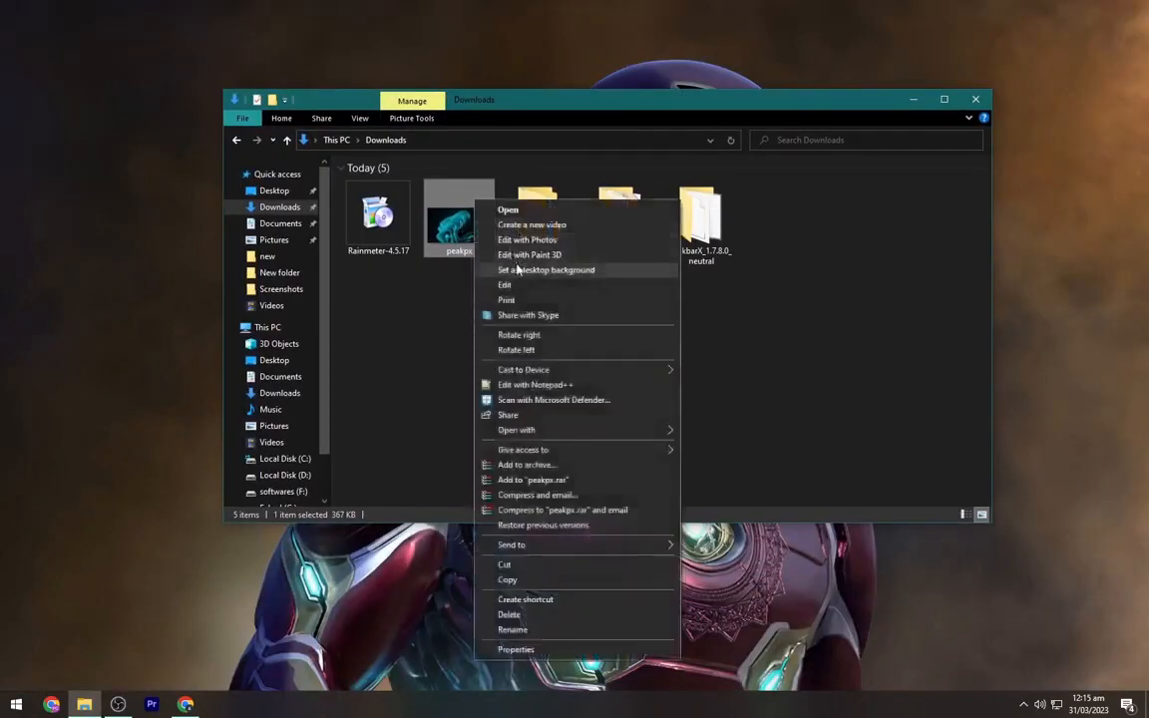
click(518, 270)
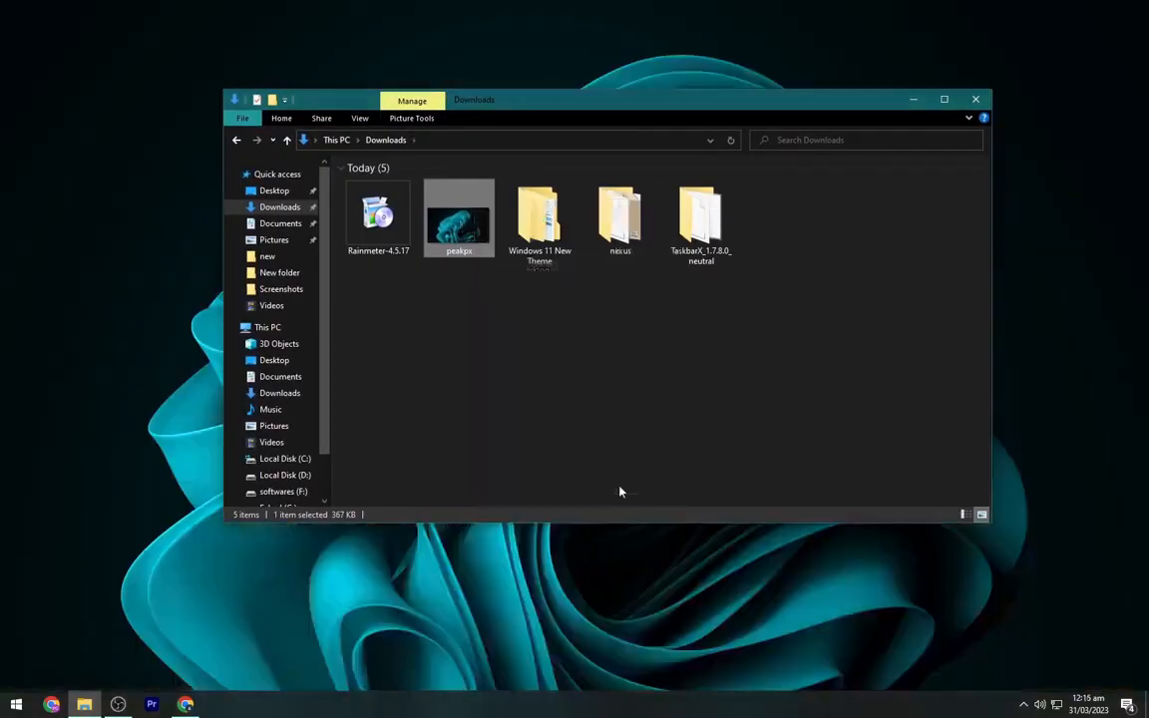
click(945, 103)
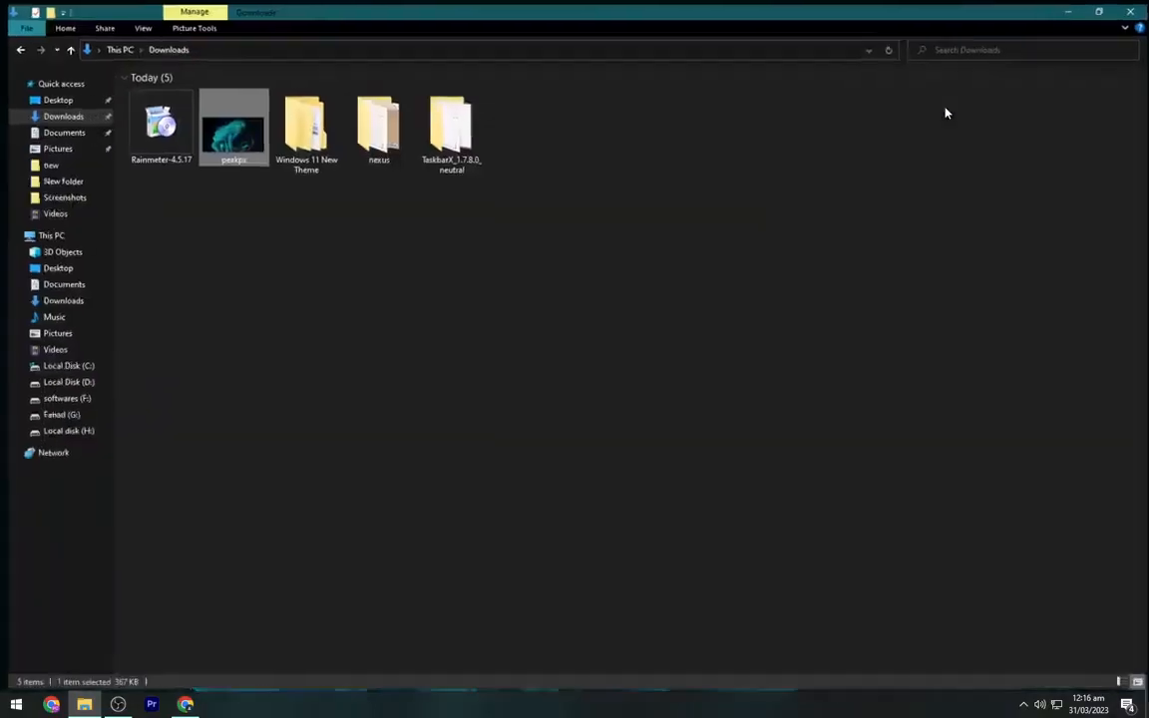
Run the TaskbarX application from the TaskbarX_1.7.8.0_neutral folder in Downloads
double_click(446, 127)
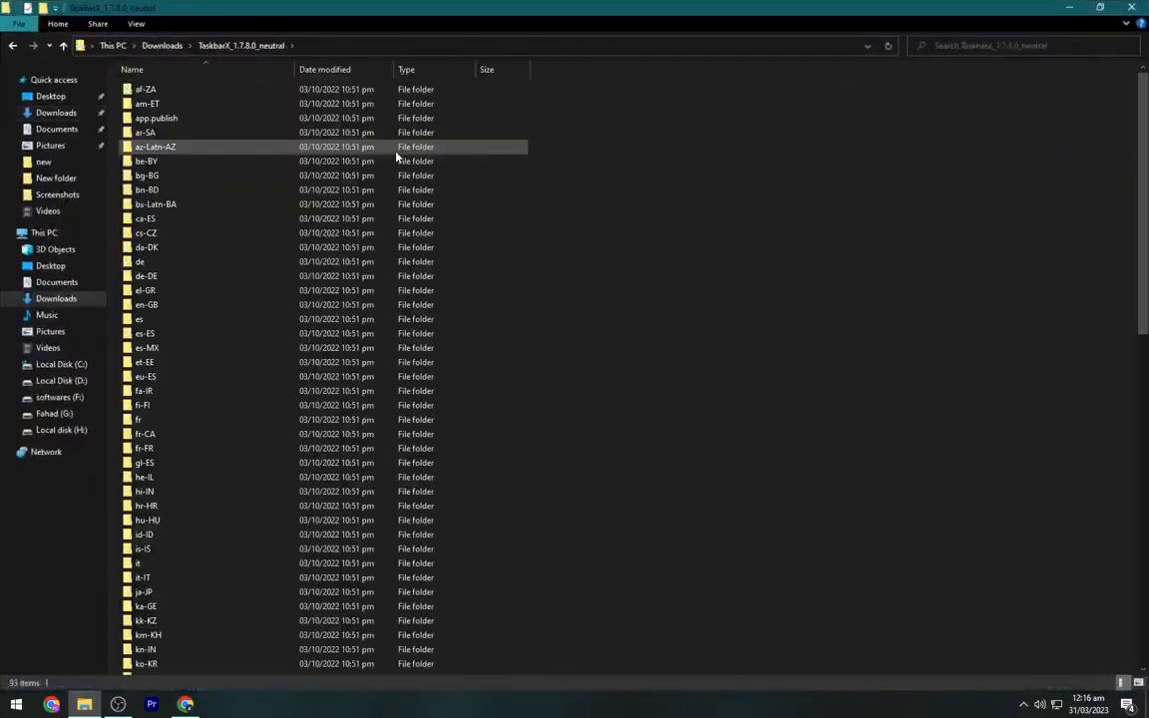
scroll(216, 293, down, 10)
scroll(216, 293, down, 5)
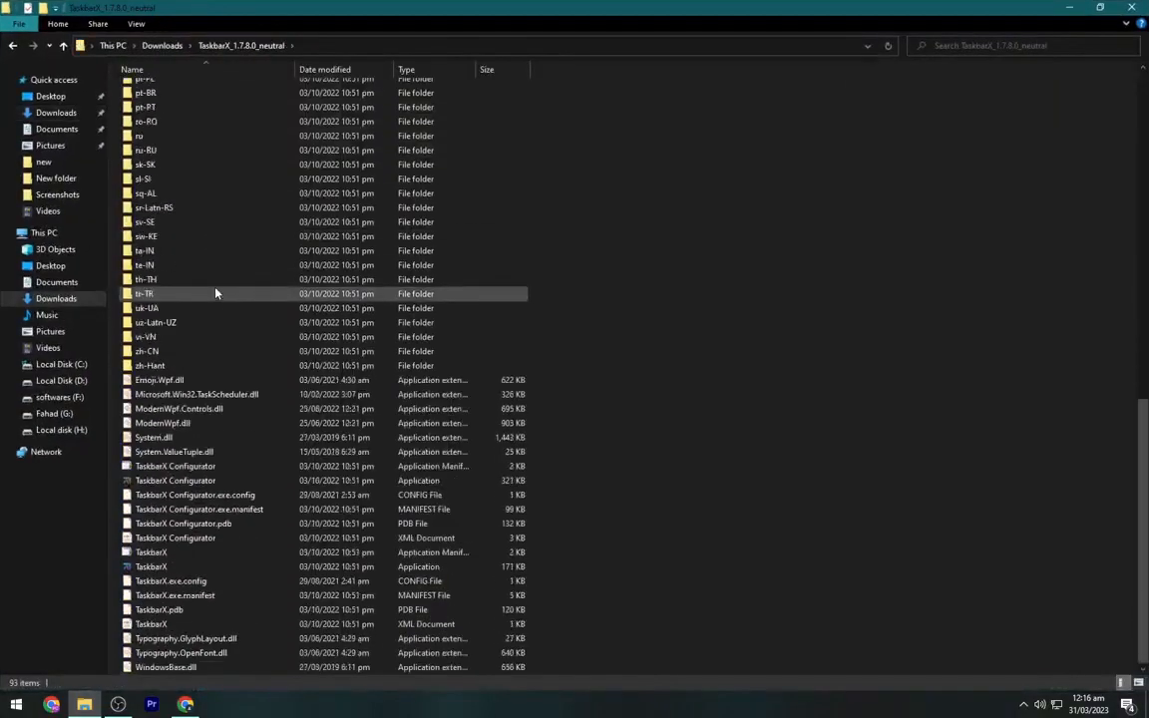
click(224, 570)
double_click(226, 570)
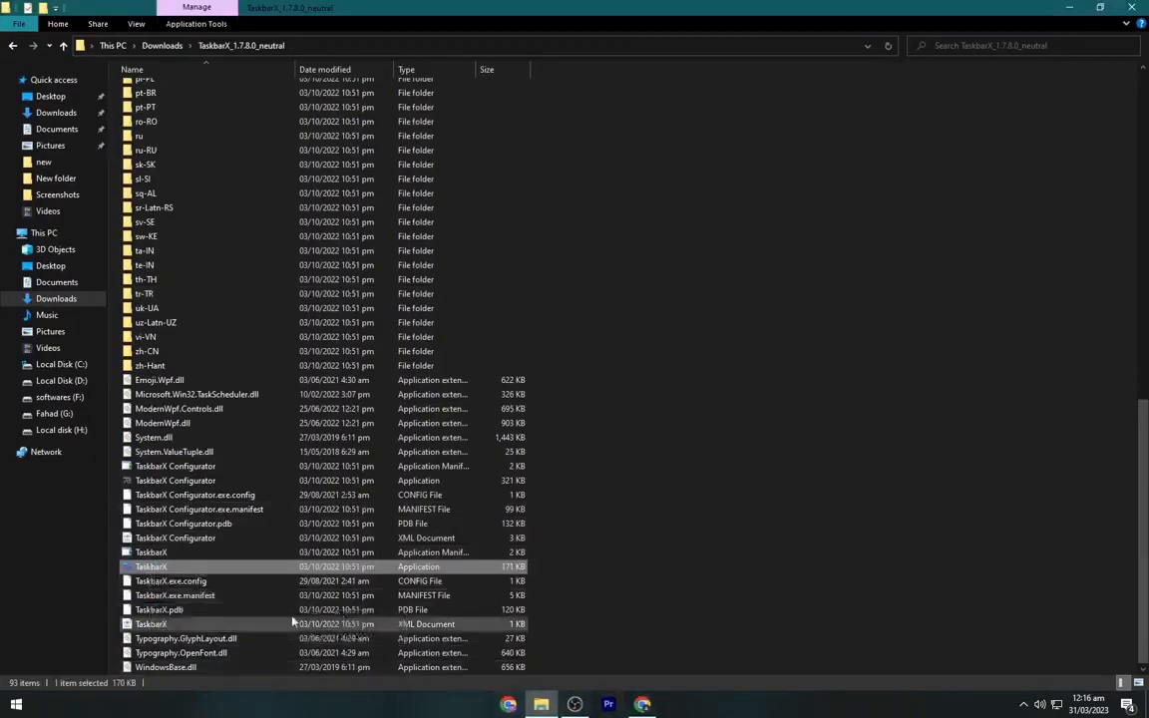
Launch the TaskbarX Configurator application from the same folder and allow it to run despite the SmartScreen warning
double_click(217, 482)
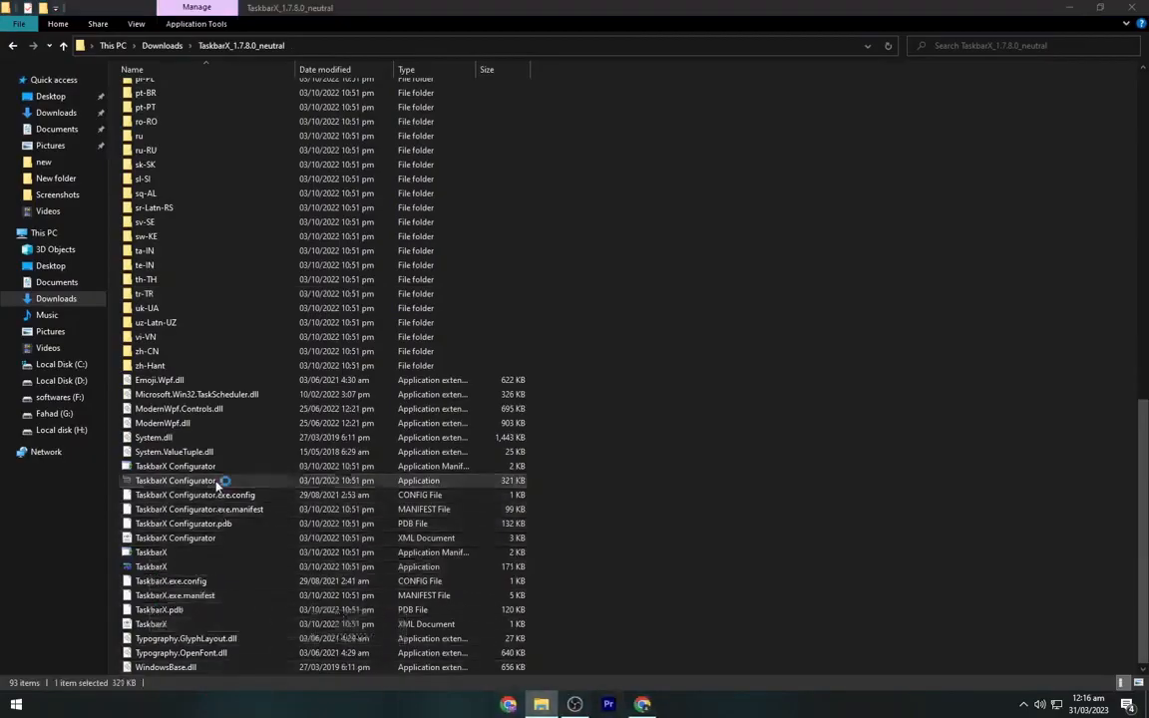
click(436, 255)
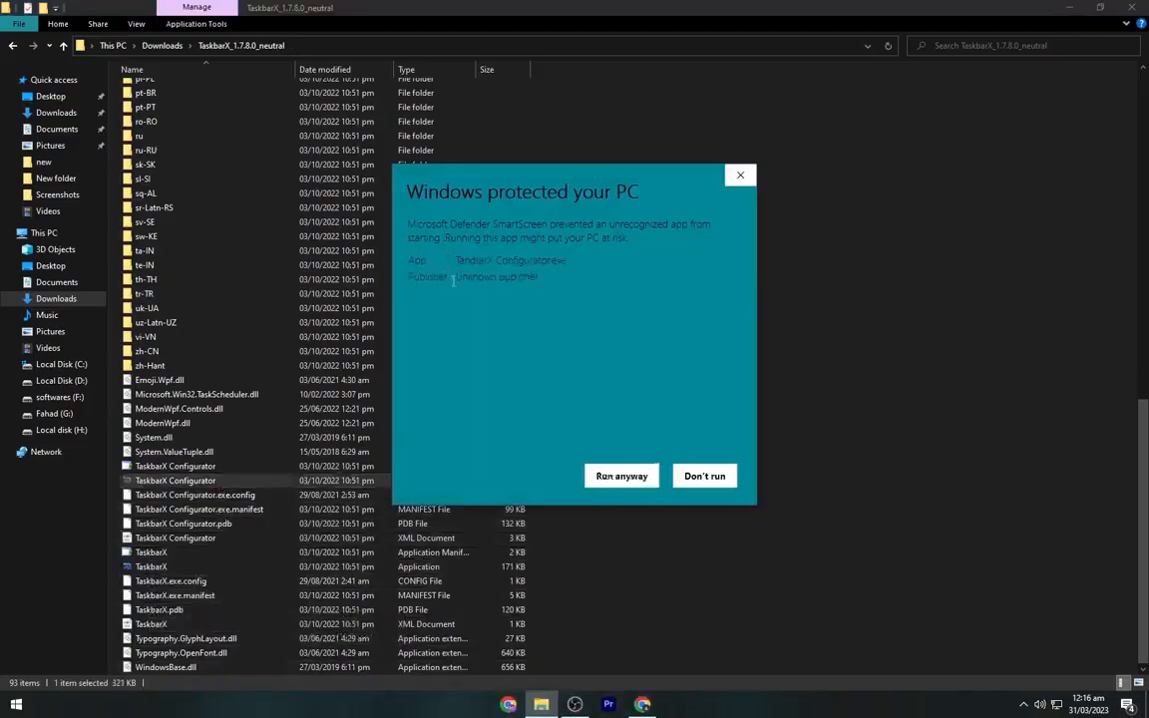
click(629, 483)
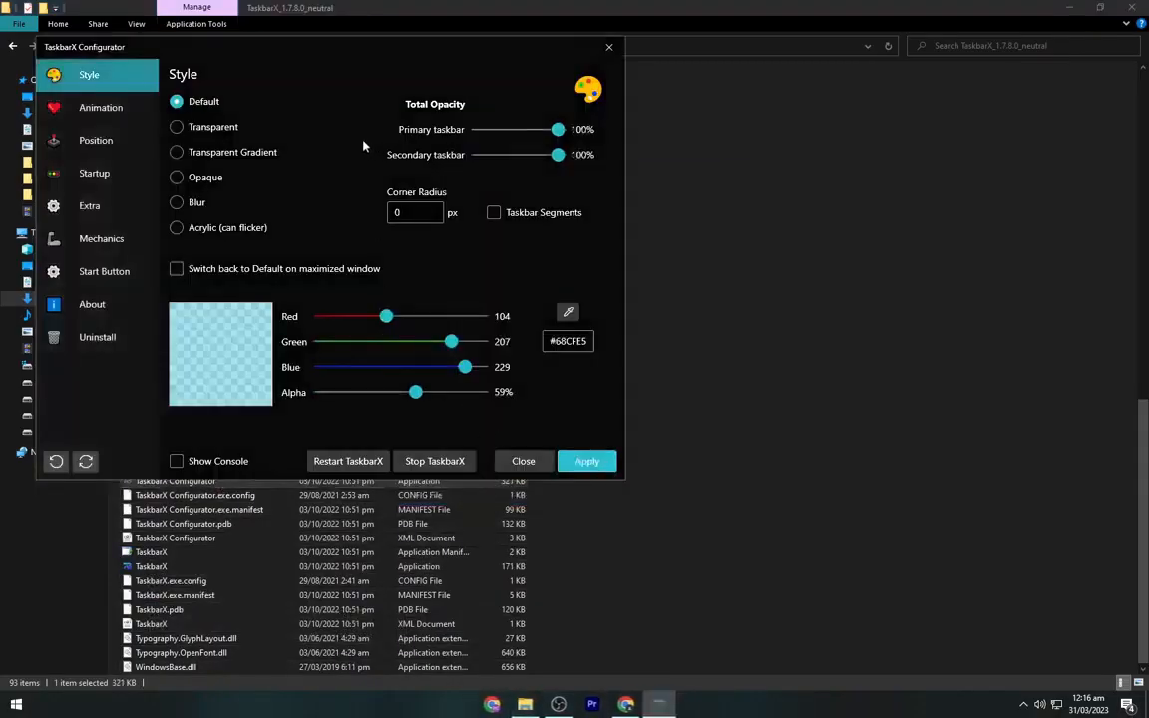
Apply the Transparent Gradient taskbar style with colour #65CDE5 and 29% alpha, and close the TaskbarX Configurator
drag(239, 50, 506, 93)
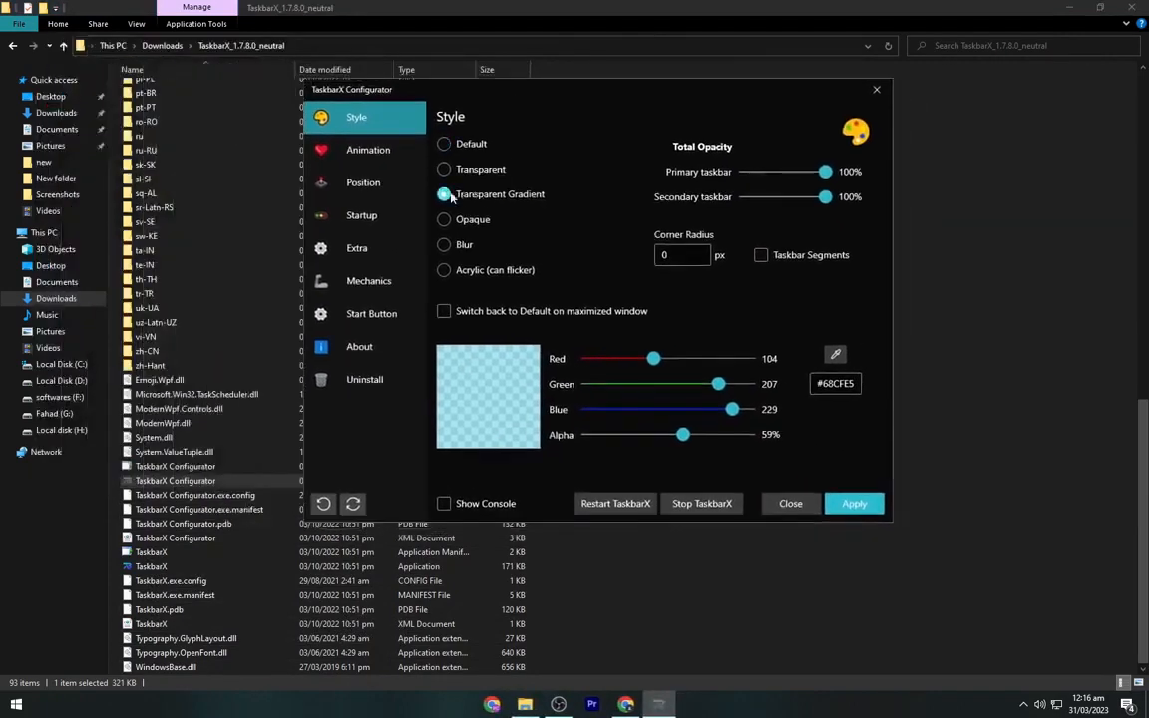
drag(683, 434, 635, 434)
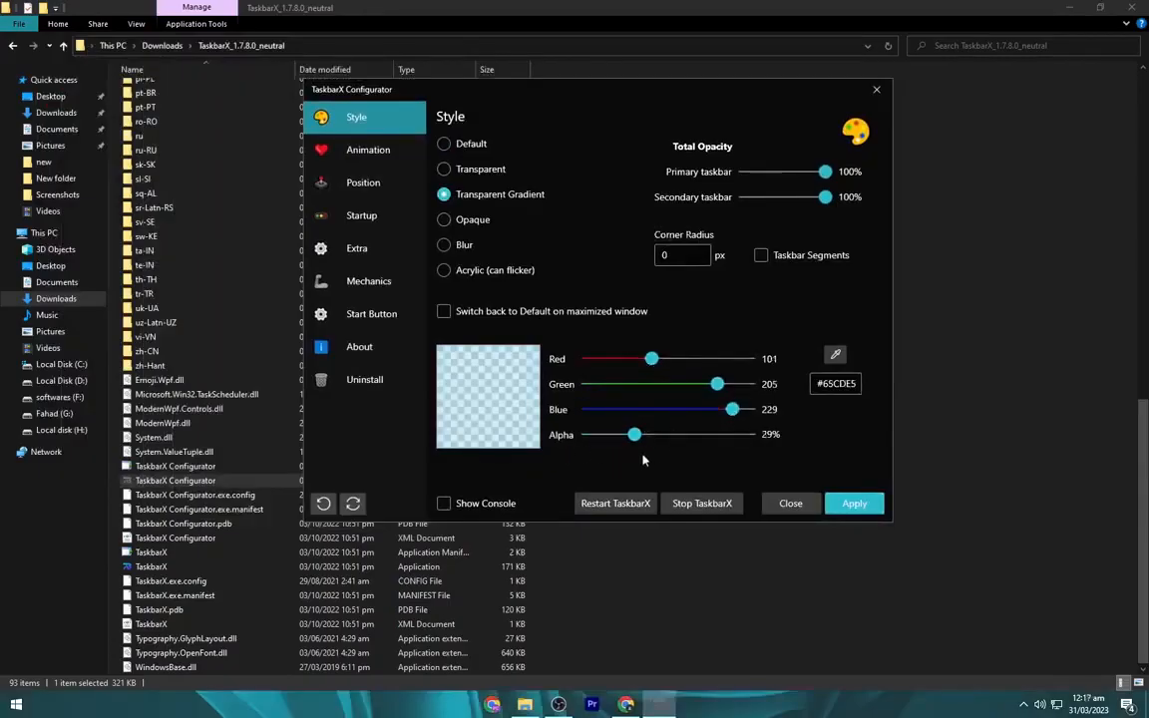
click(864, 512)
click(800, 507)
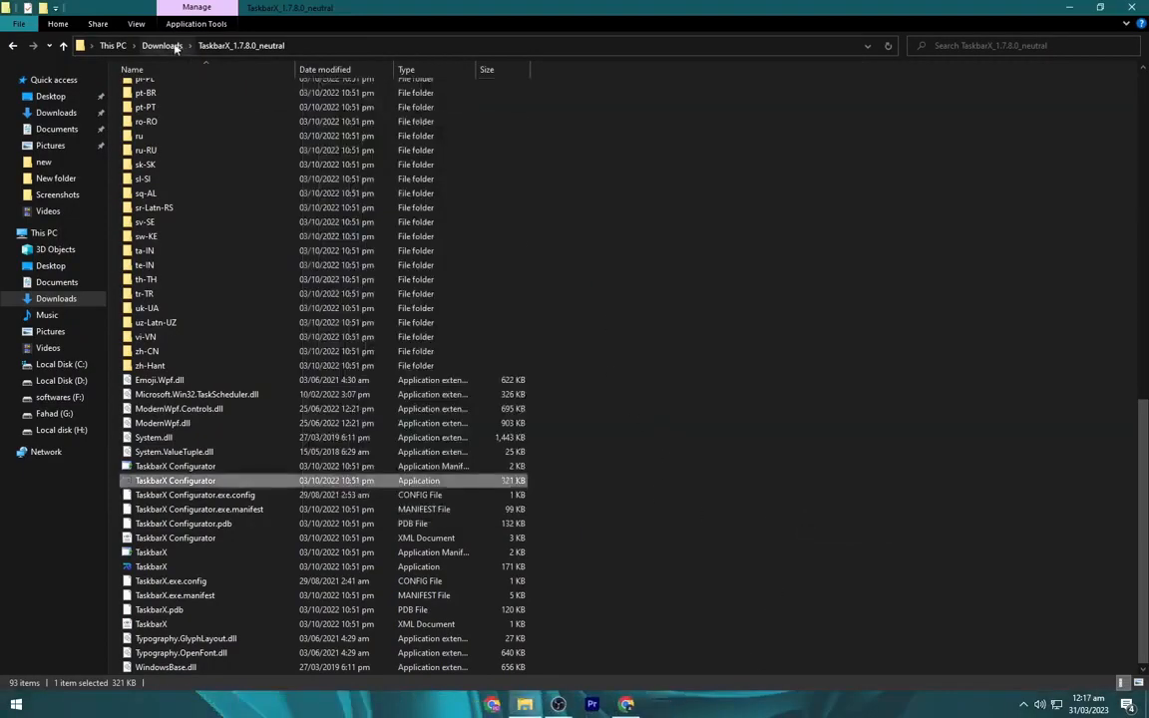
Return to the Downloads folder and briefly minimize it to check the taskbar on the desktop
click(172, 45)
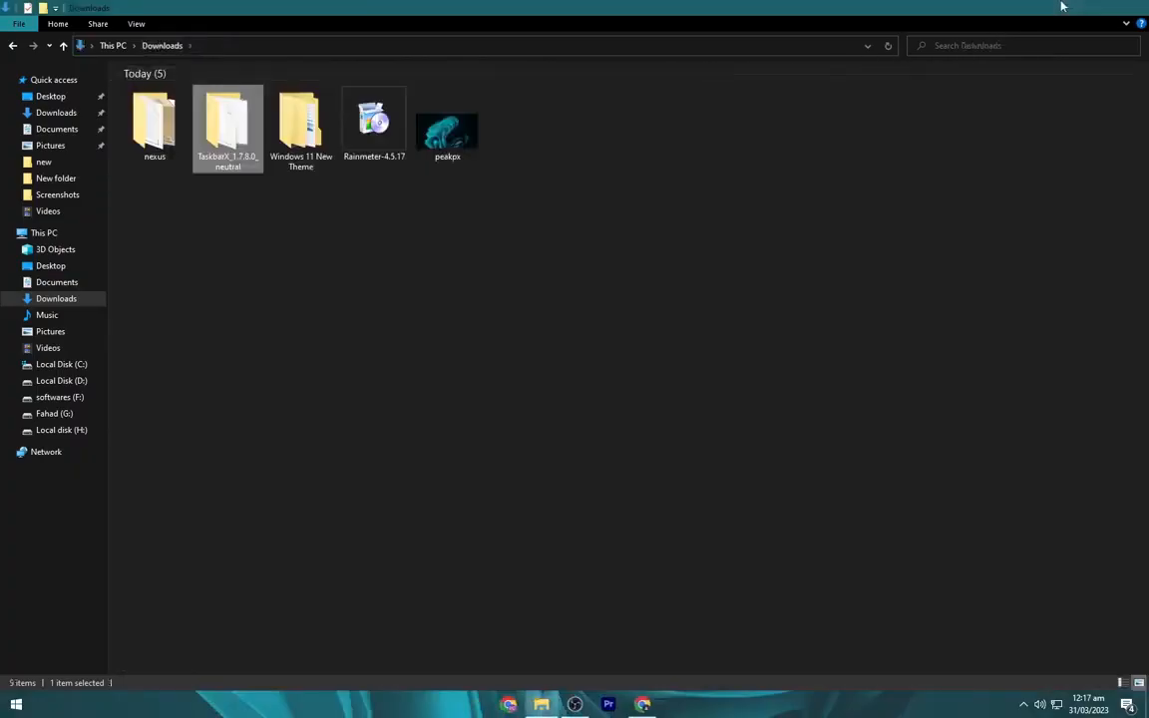
click(1069, 7)
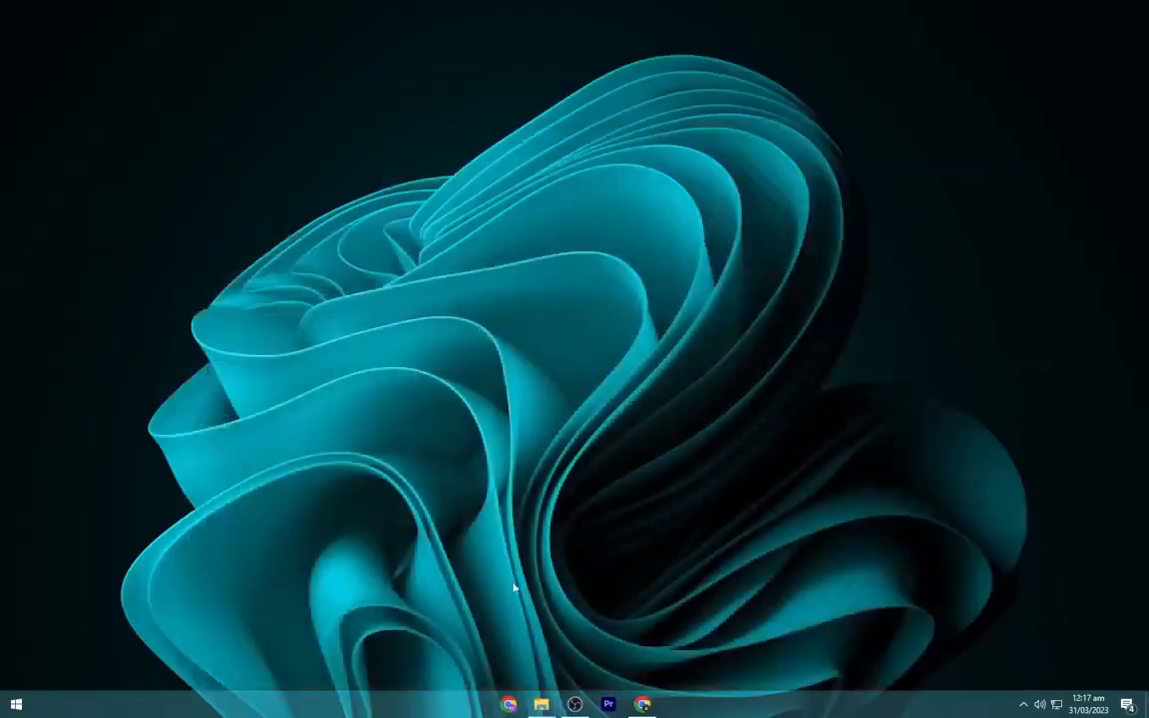
click(543, 705)
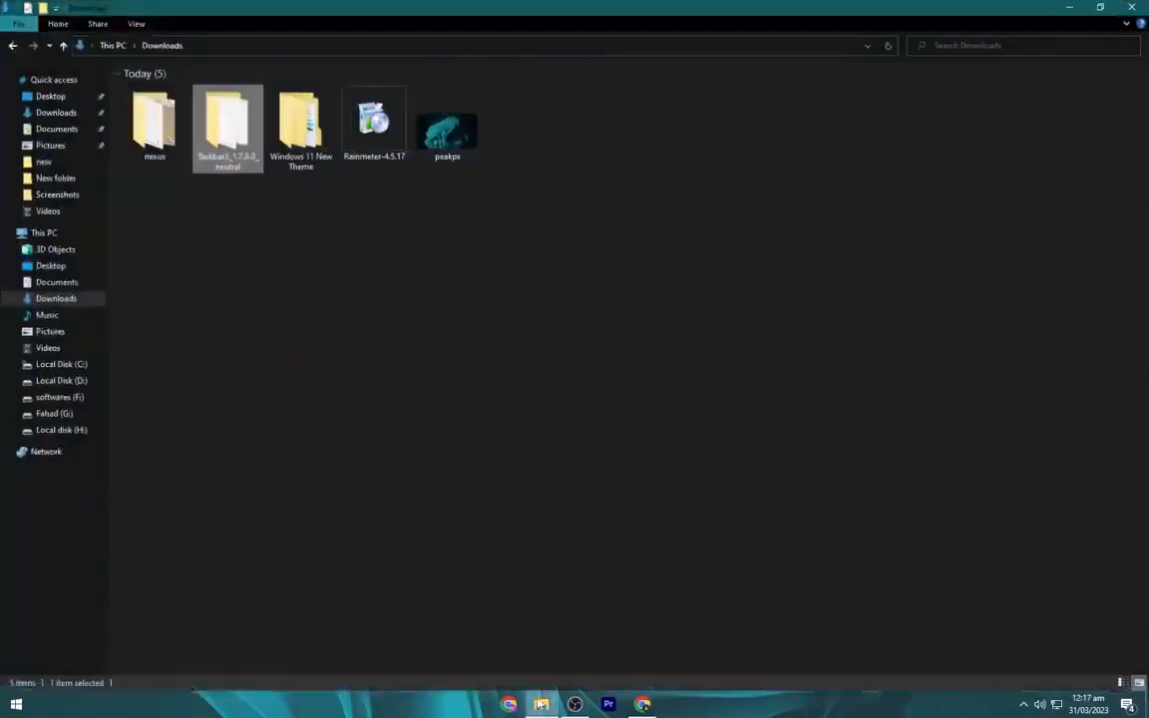
click(374, 287)
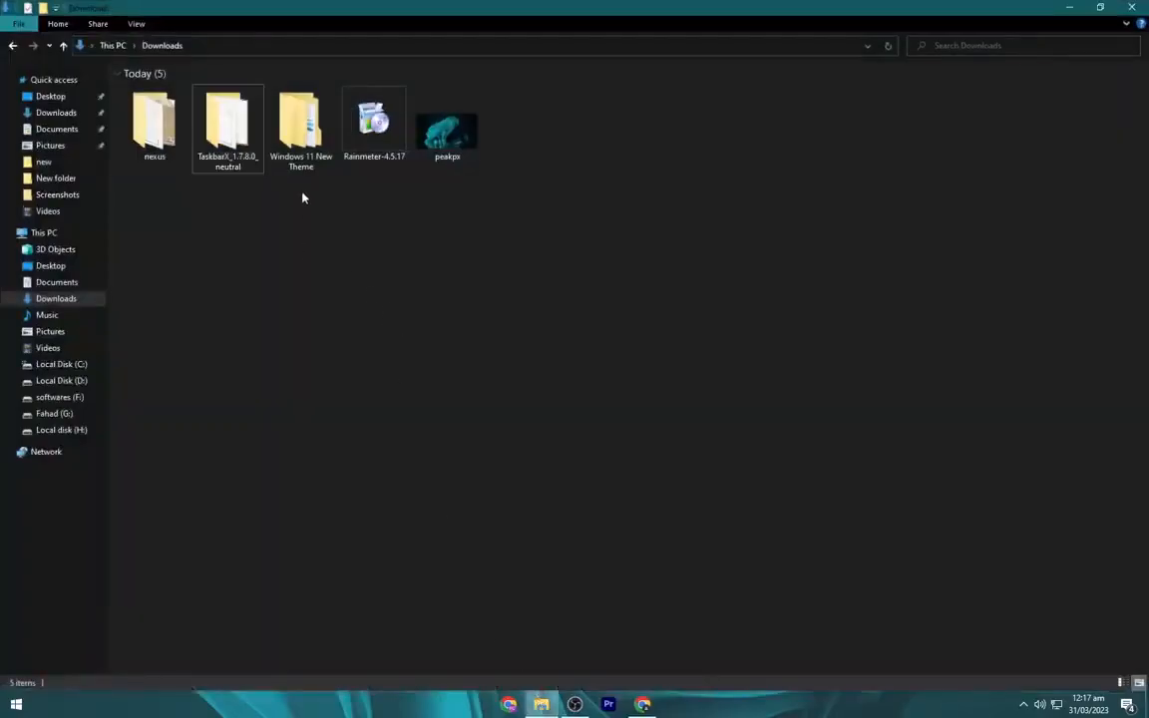
Copy the CLOCK SKIN and Maximin folders from the Windows 11 folder inside Windows 11 New Theme
double_click(298, 139)
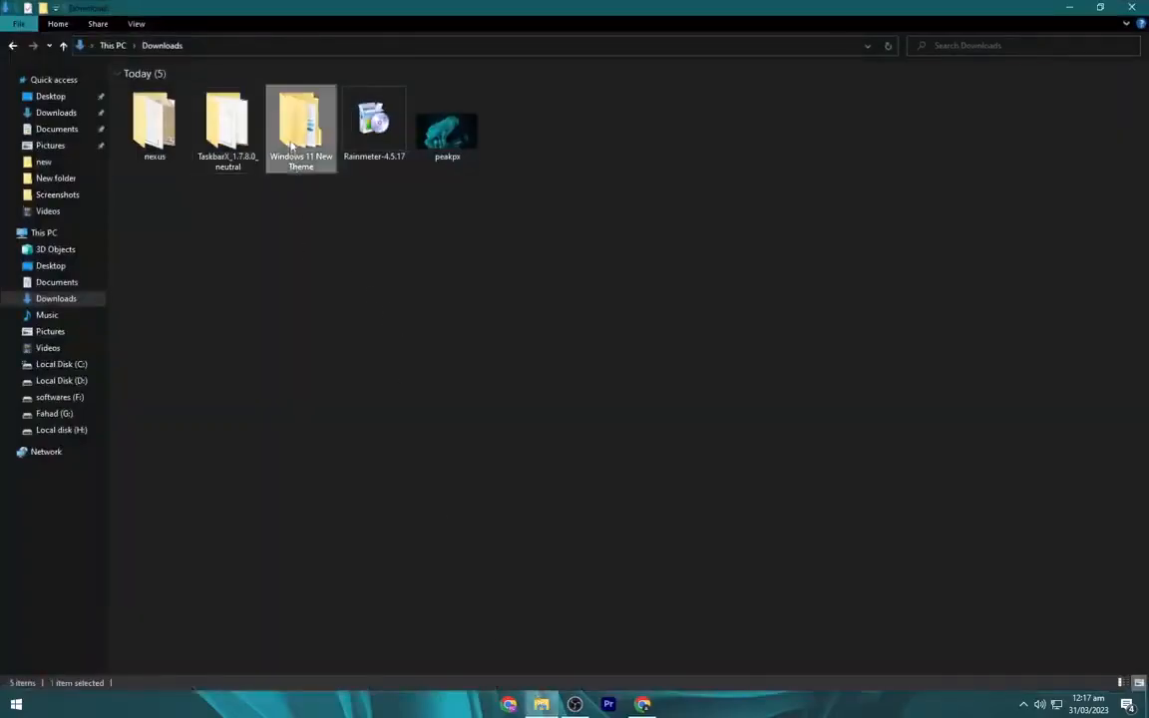
double_click(212, 90)
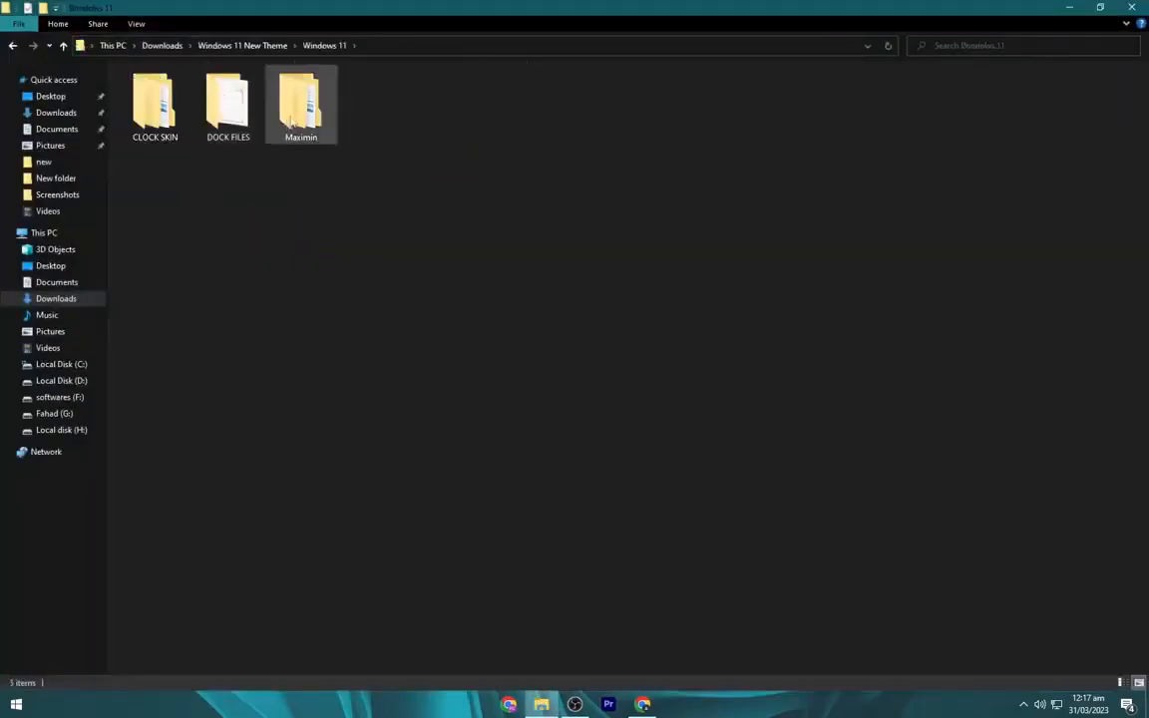
click(292, 121)
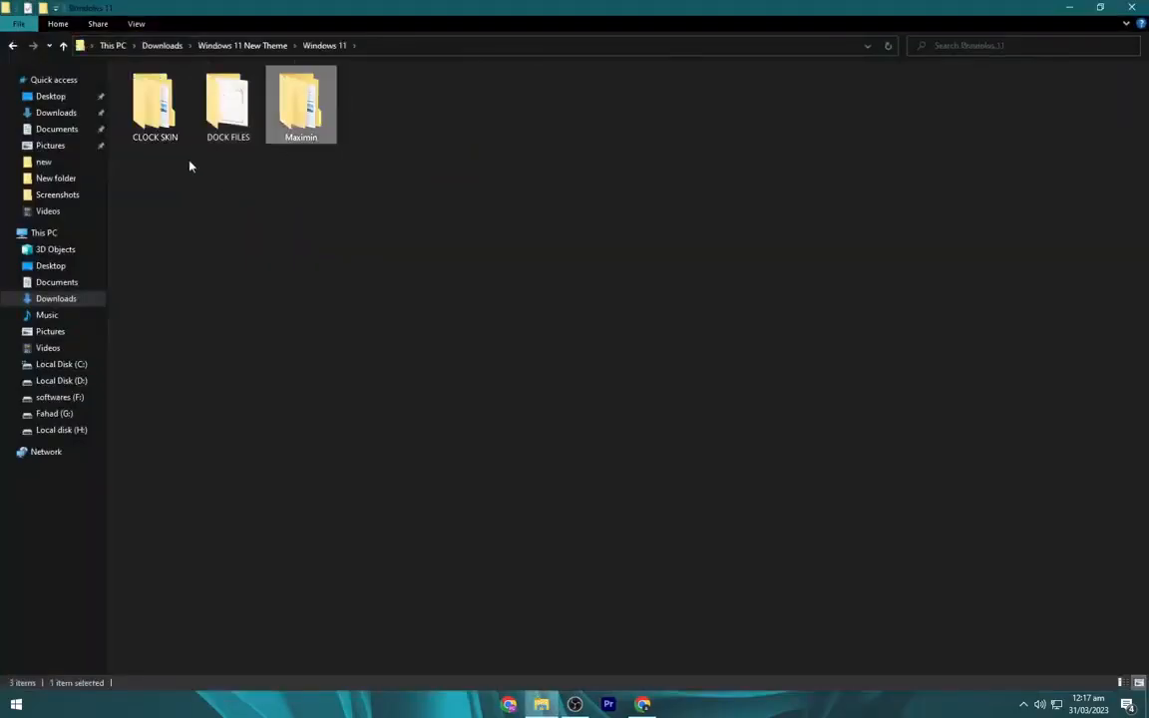
ctrl+click(157, 118)
right_click(157, 100)
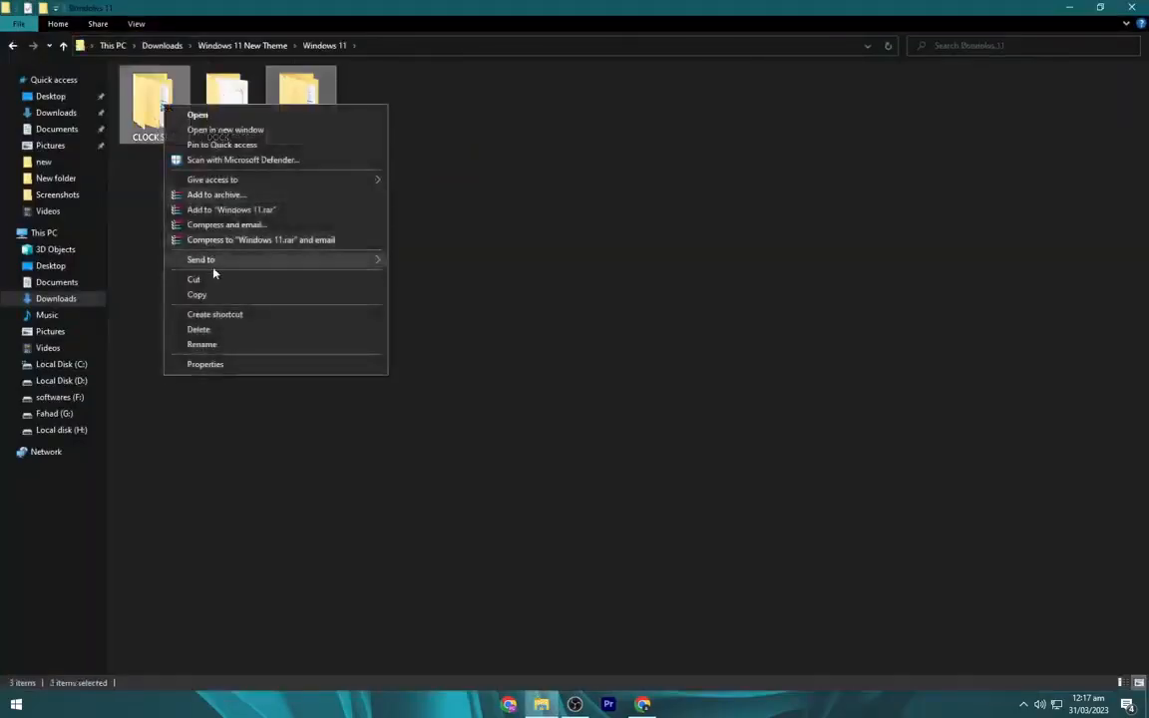
click(206, 295)
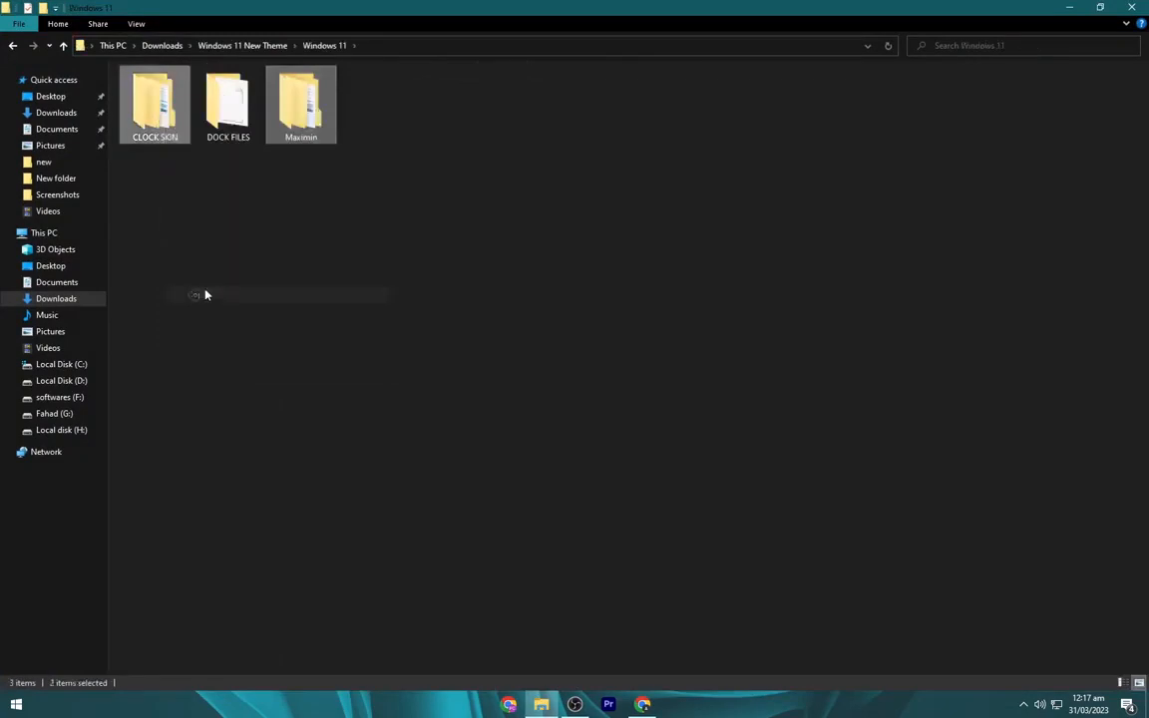
Paste the two copied skin folders into Rainmeter's Skins folder in Documents
click(56, 129)
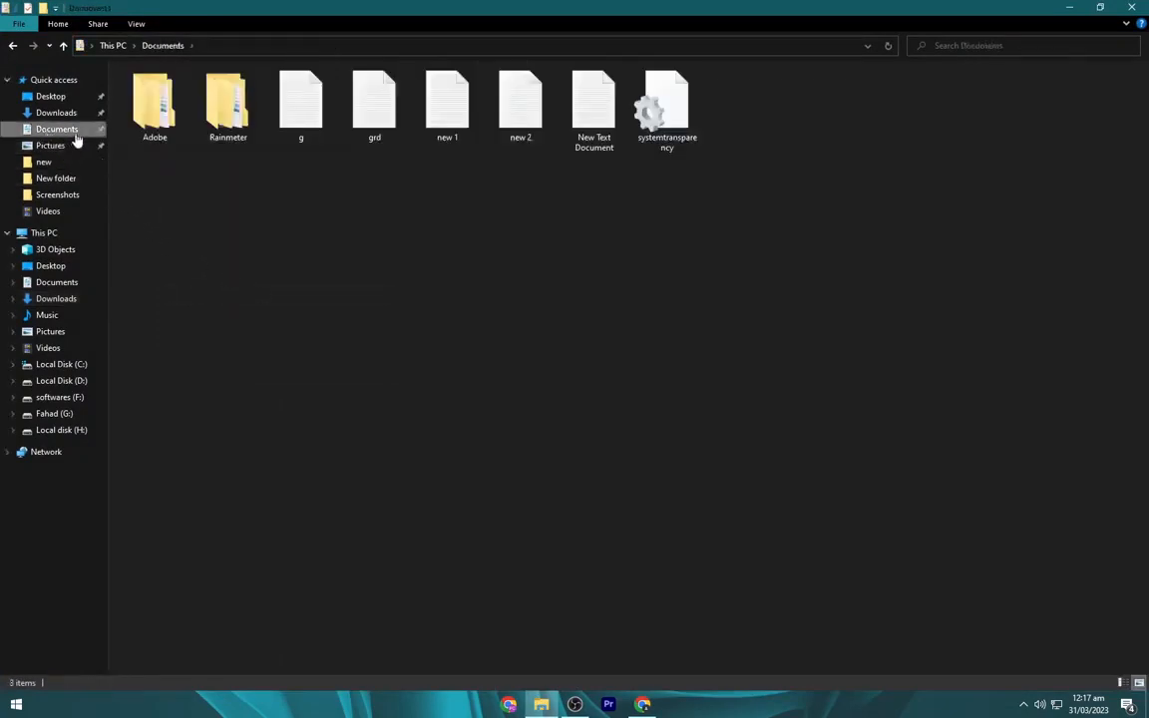
double_click(223, 140)
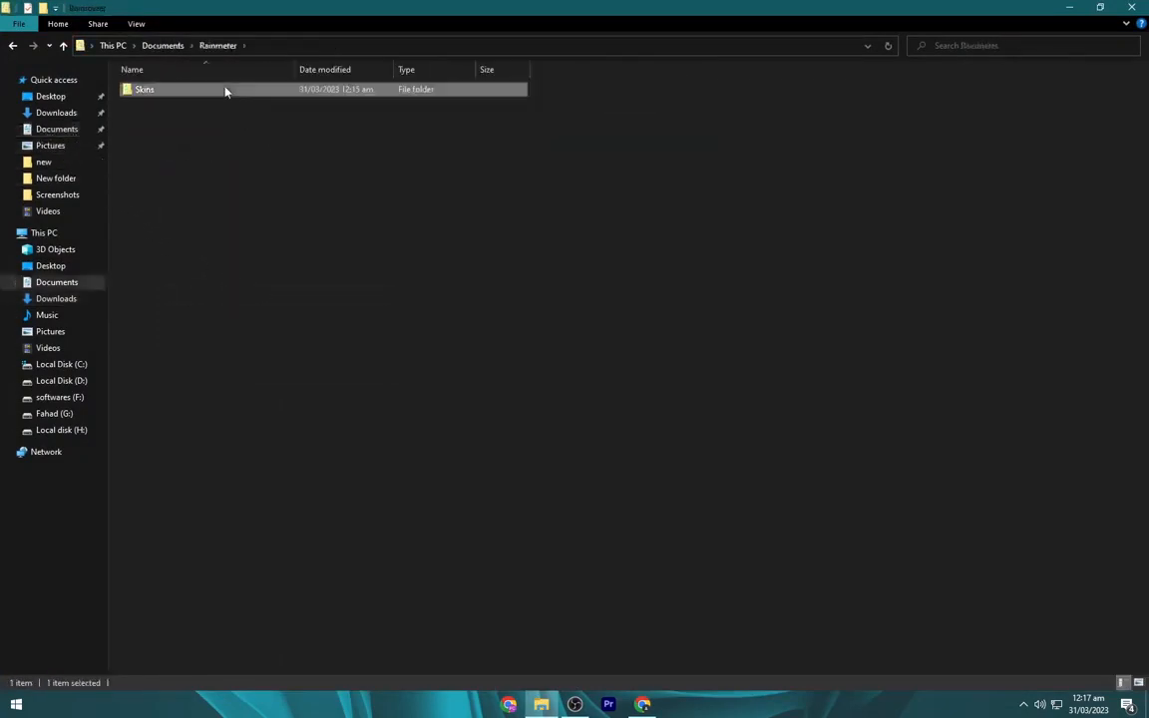
double_click(226, 89)
right_click(359, 187)
click(444, 281)
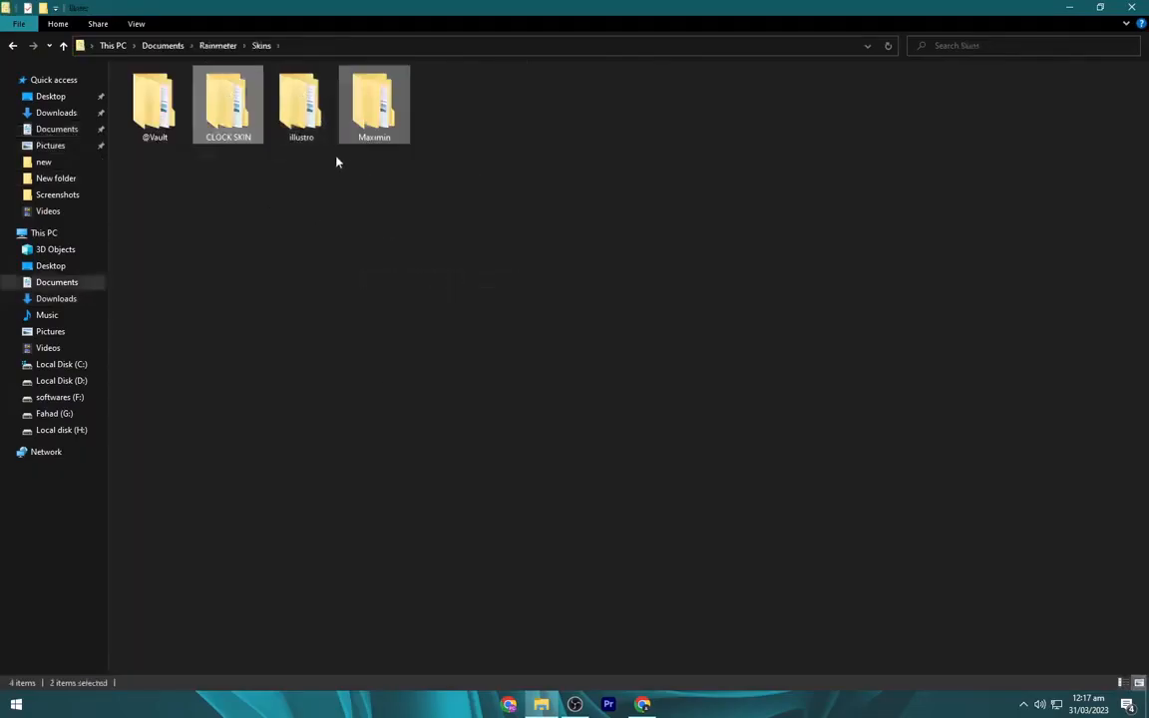
Copy the DOCK FILES folder from Windows 11 New Theme > Windows 11 in Downloads
click(56, 113)
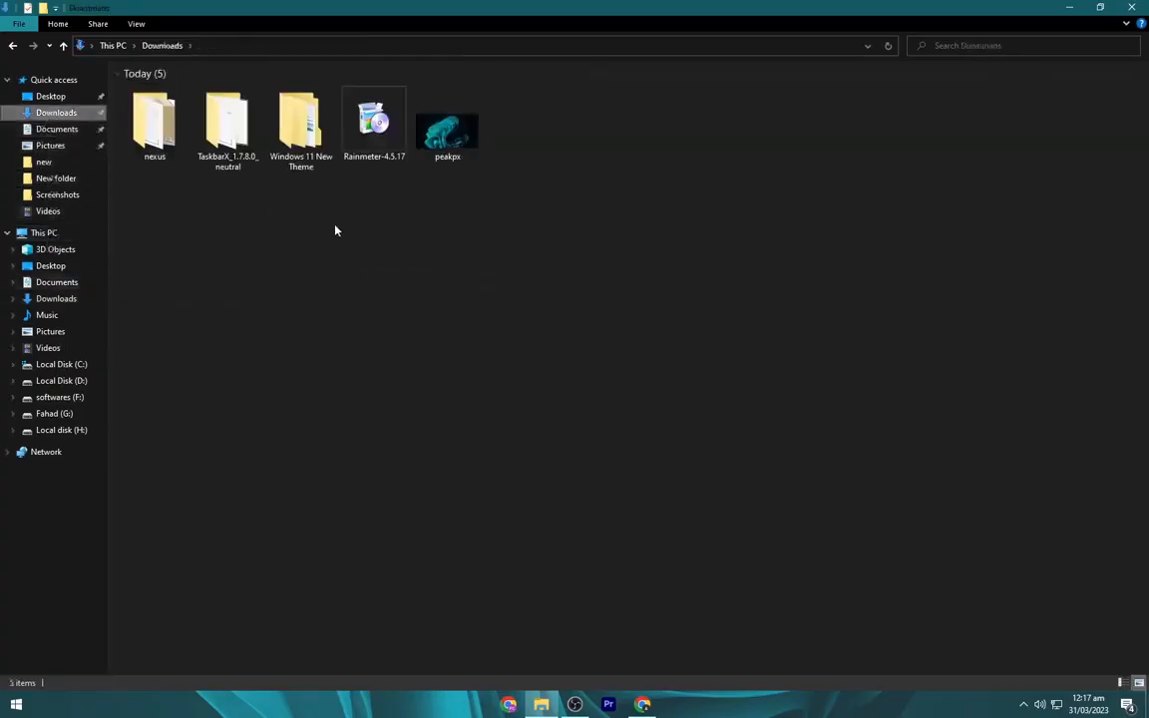
double_click(299, 139)
double_click(259, 91)
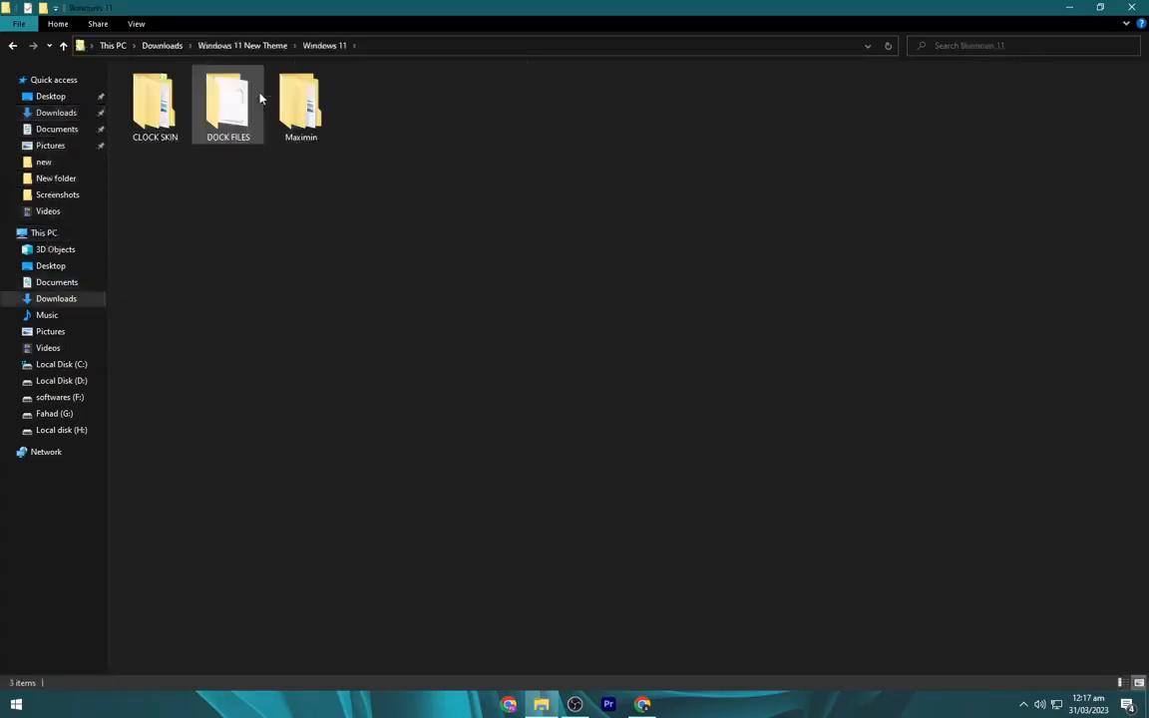
click(235, 104)
right_click(235, 104)
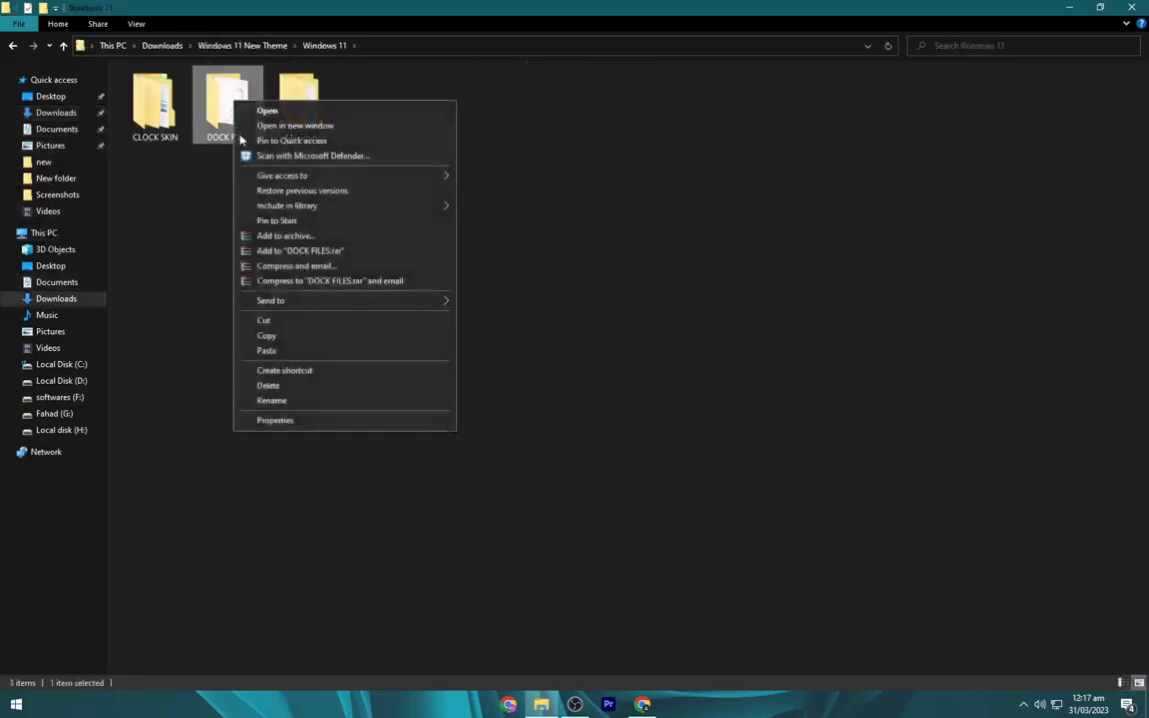
click(295, 336)
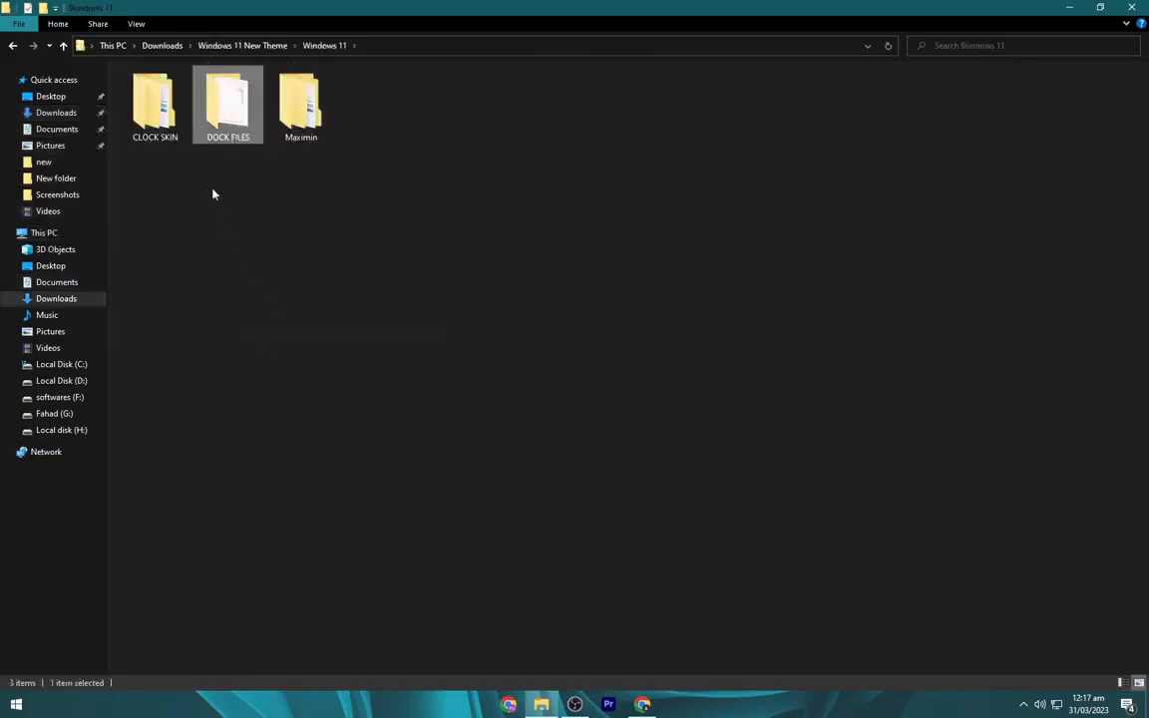
Paste the DOCK FILES folder into the root of Local Disk (C:)
click(74, 237)
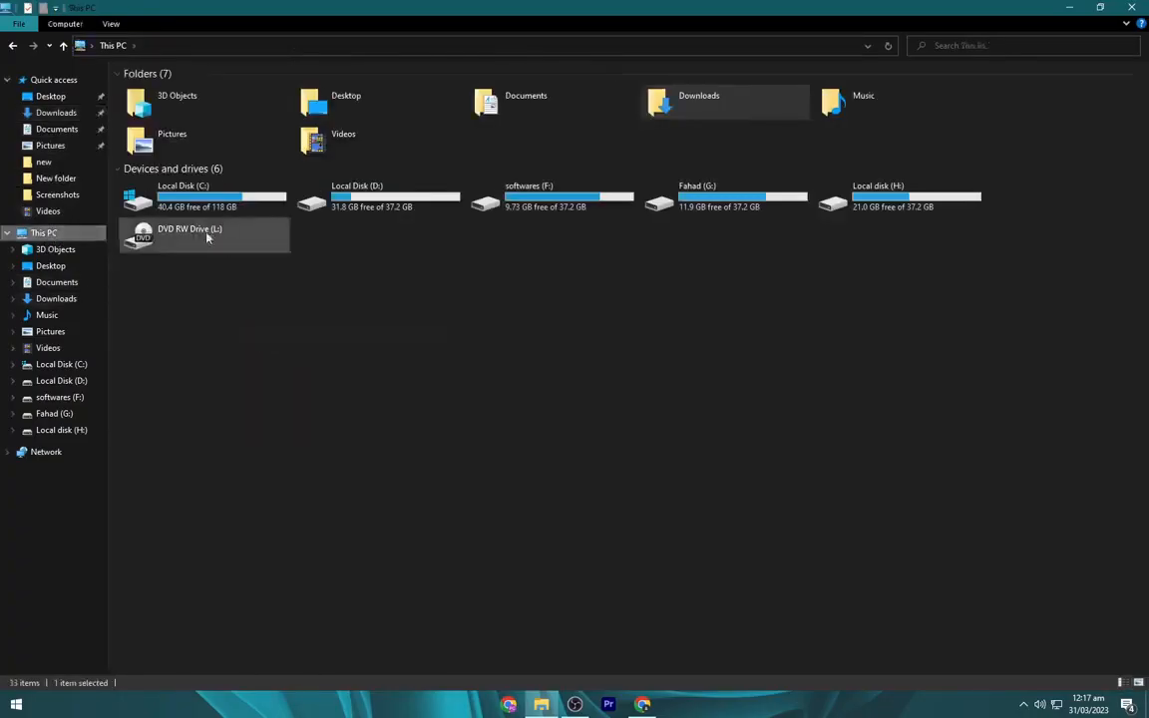
click(231, 211)
double_click(230, 211)
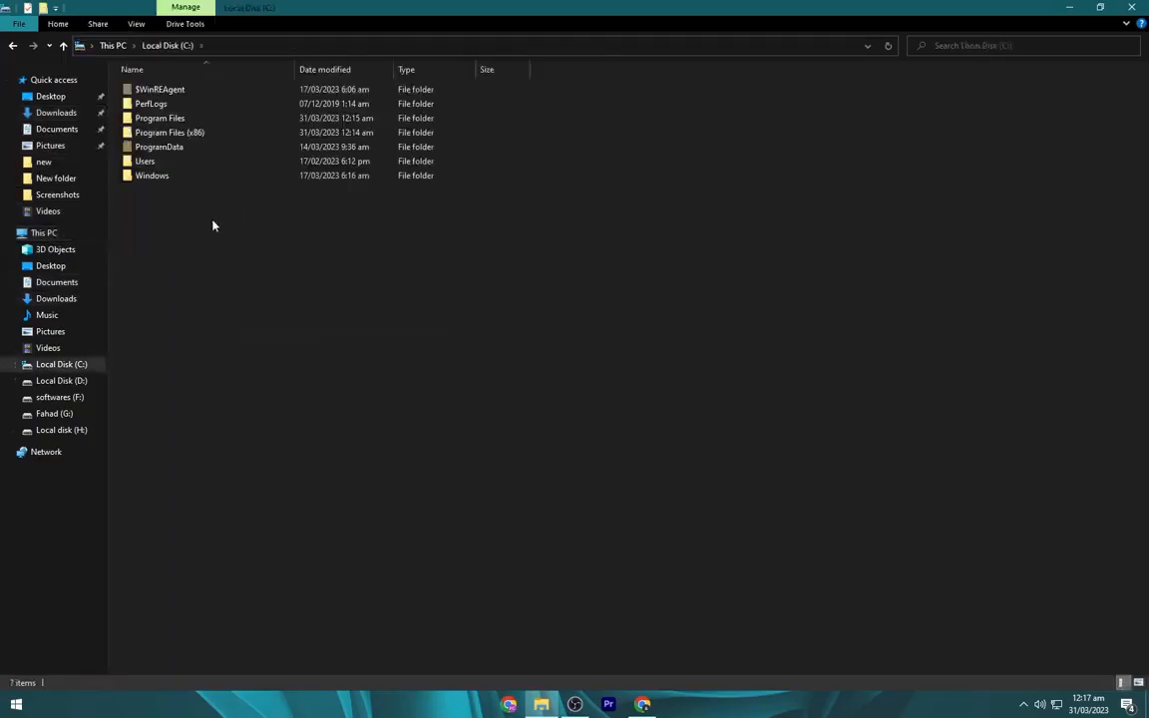
right_click(213, 224)
click(246, 296)
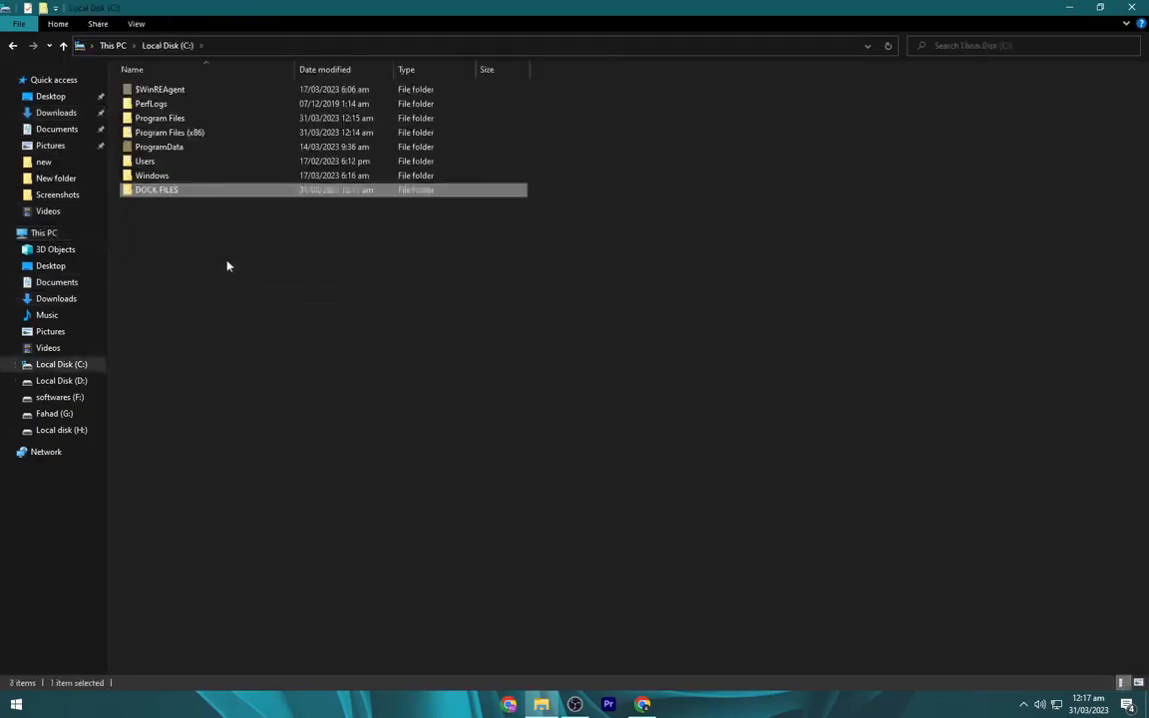
click(175, 209)
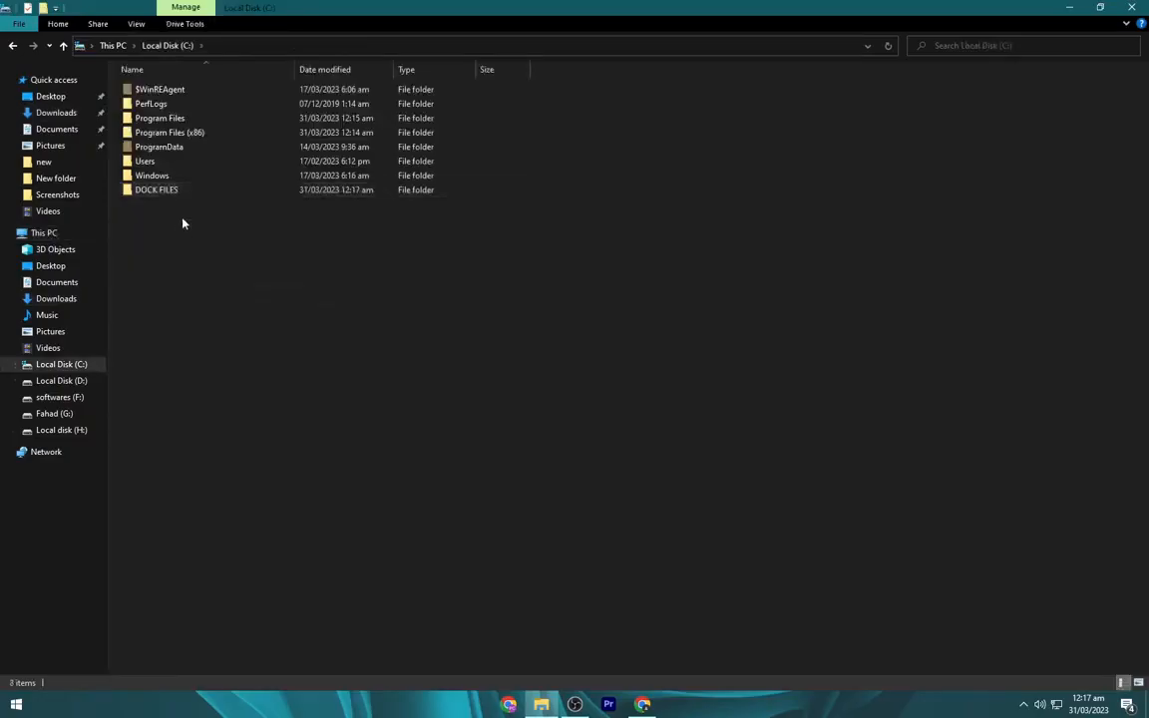
Launch the NexusSetup installer from the nexus folder in Downloads
click(57, 114)
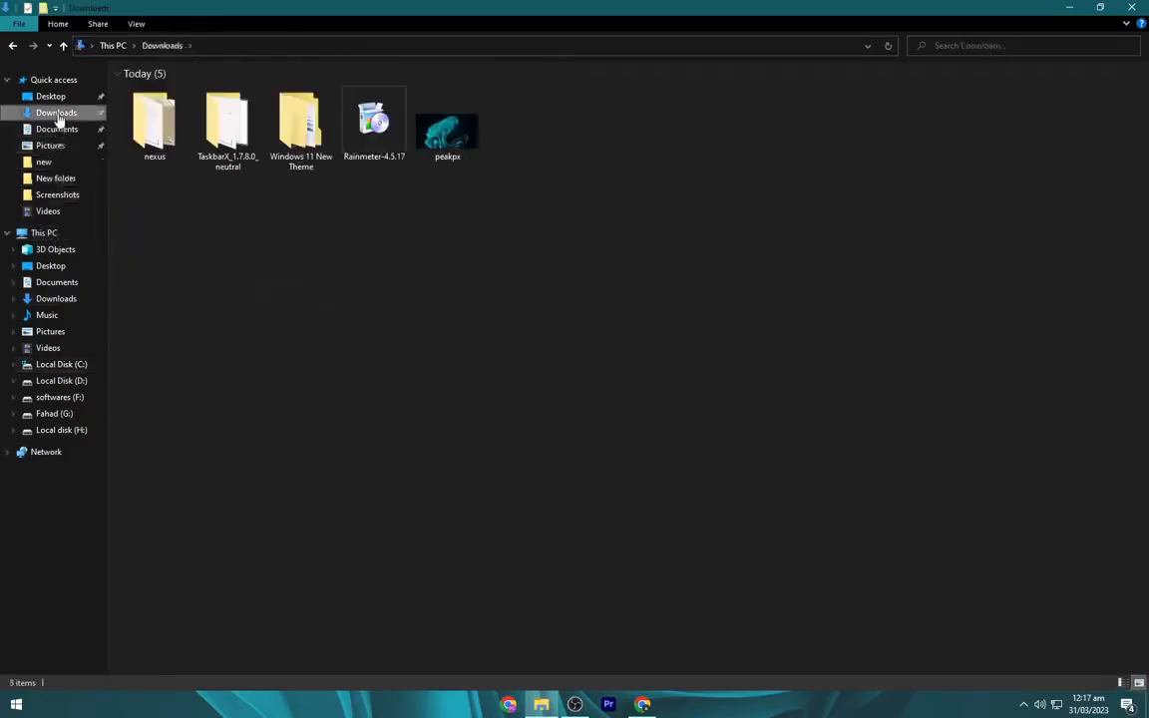
click(170, 124)
double_click(172, 140)
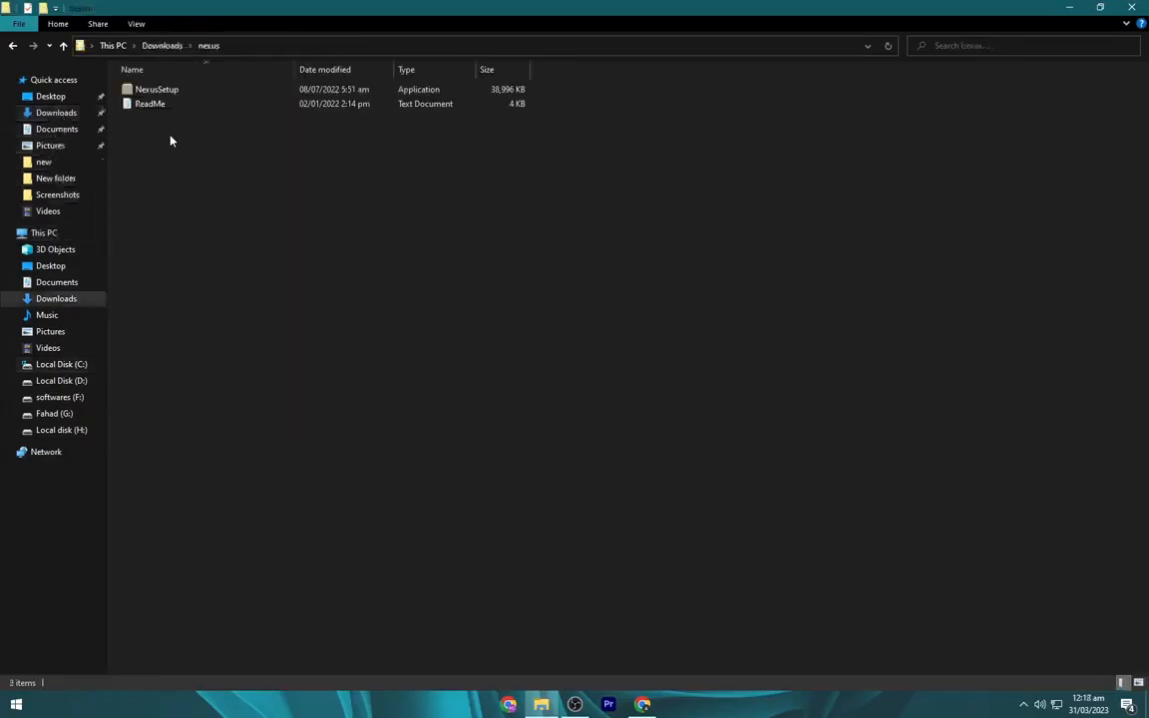
click(170, 90)
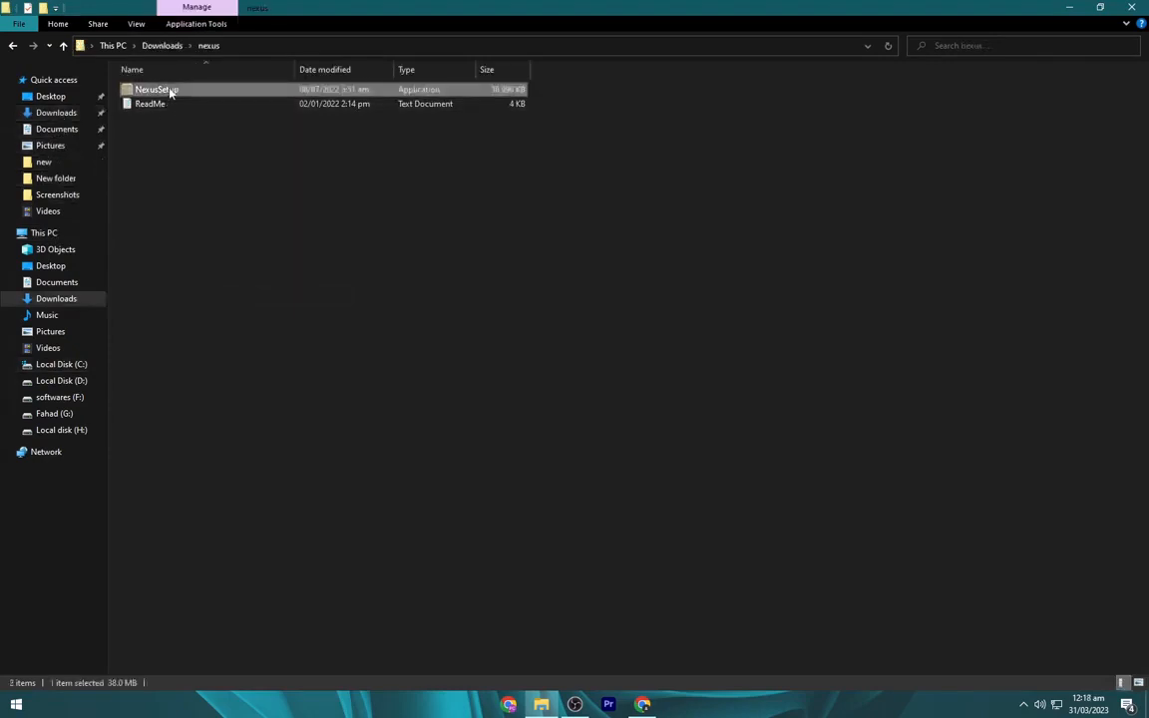
right_click(169, 91)
click(193, 113)
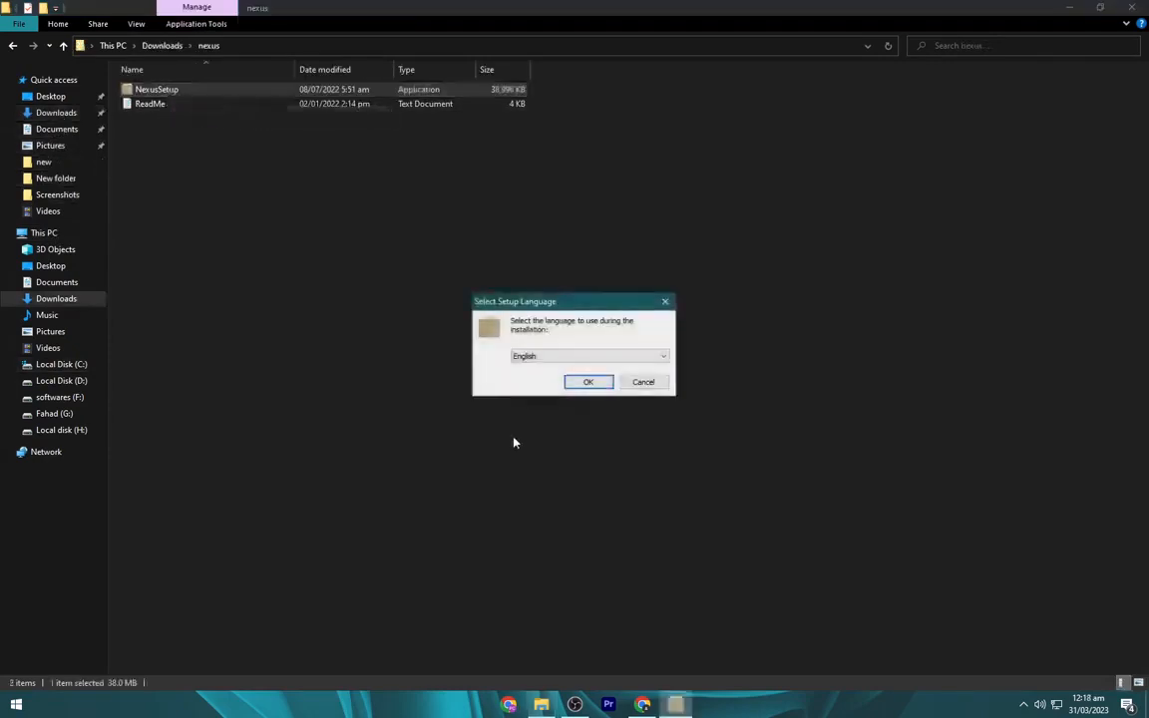
Install Nexus 22.7 in English with the default Winstep Start Menu folder, finish the setup and minimize the File Explorer window
click(588, 382)
click(435, 416)
click(652, 461)
click(652, 461)
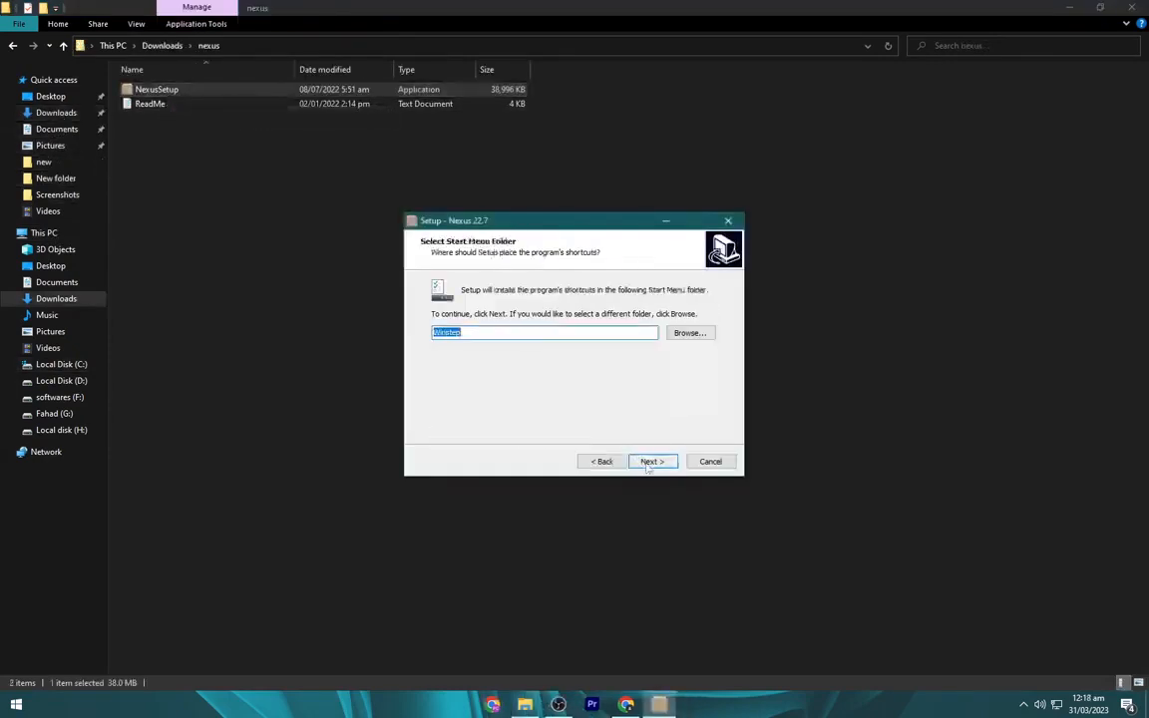
click(652, 460)
click(653, 461)
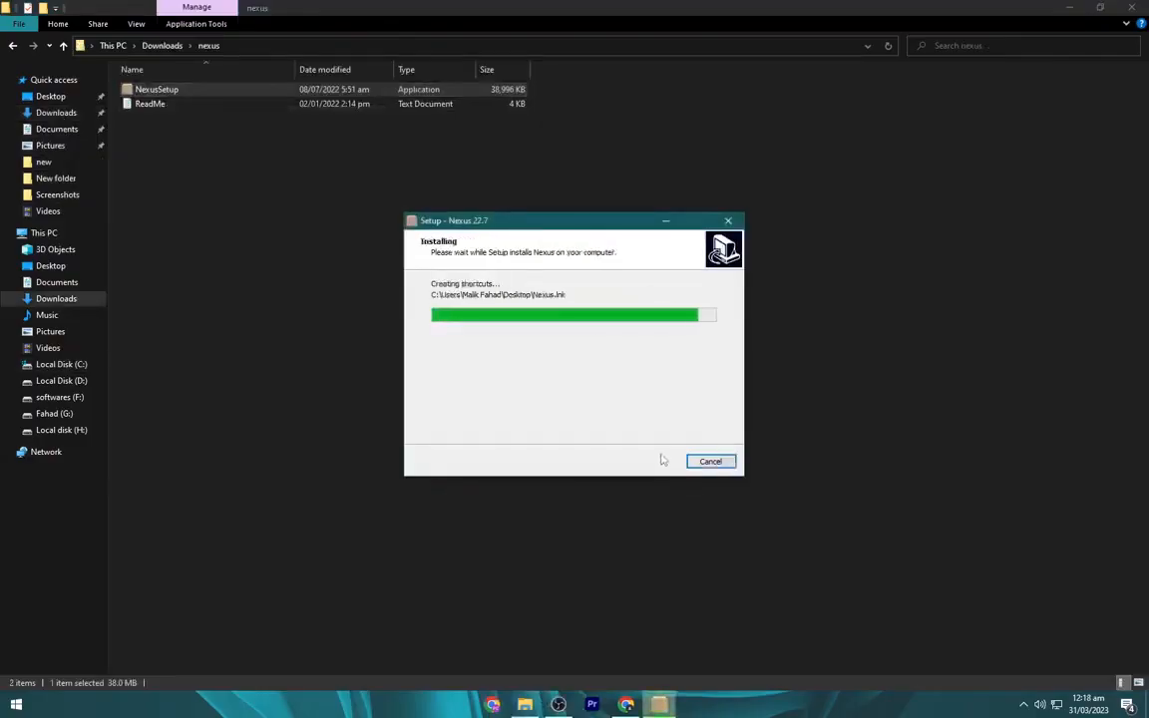
click(653, 461)
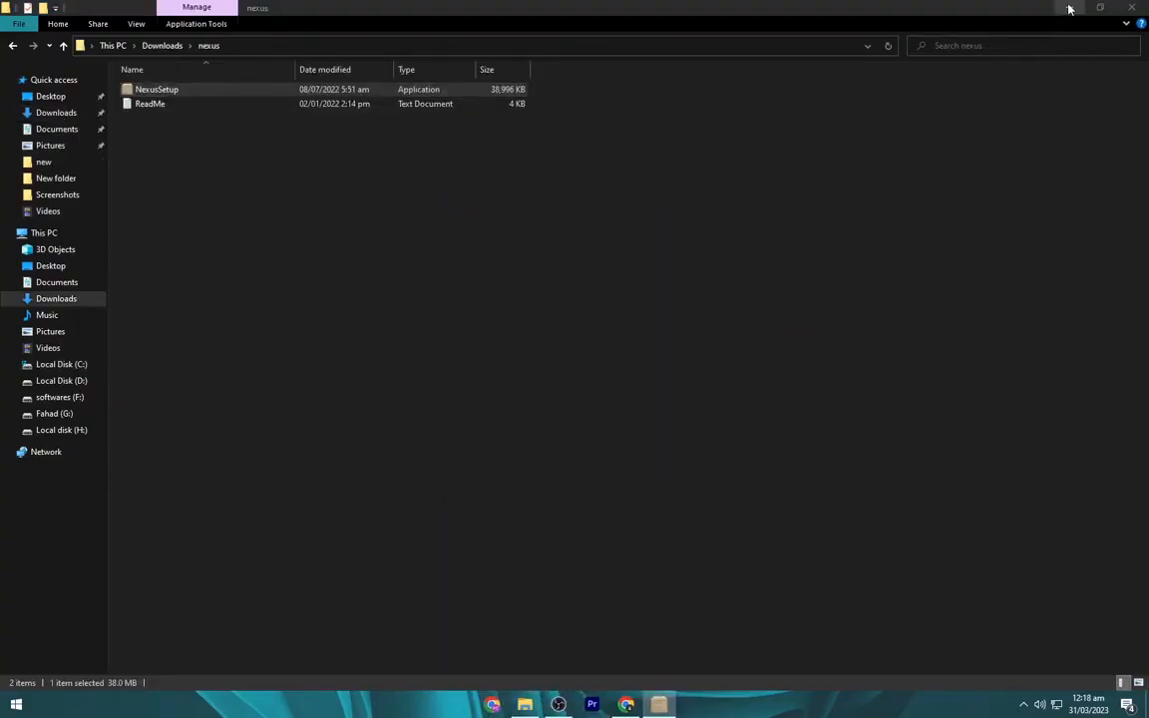
click(1071, 9)
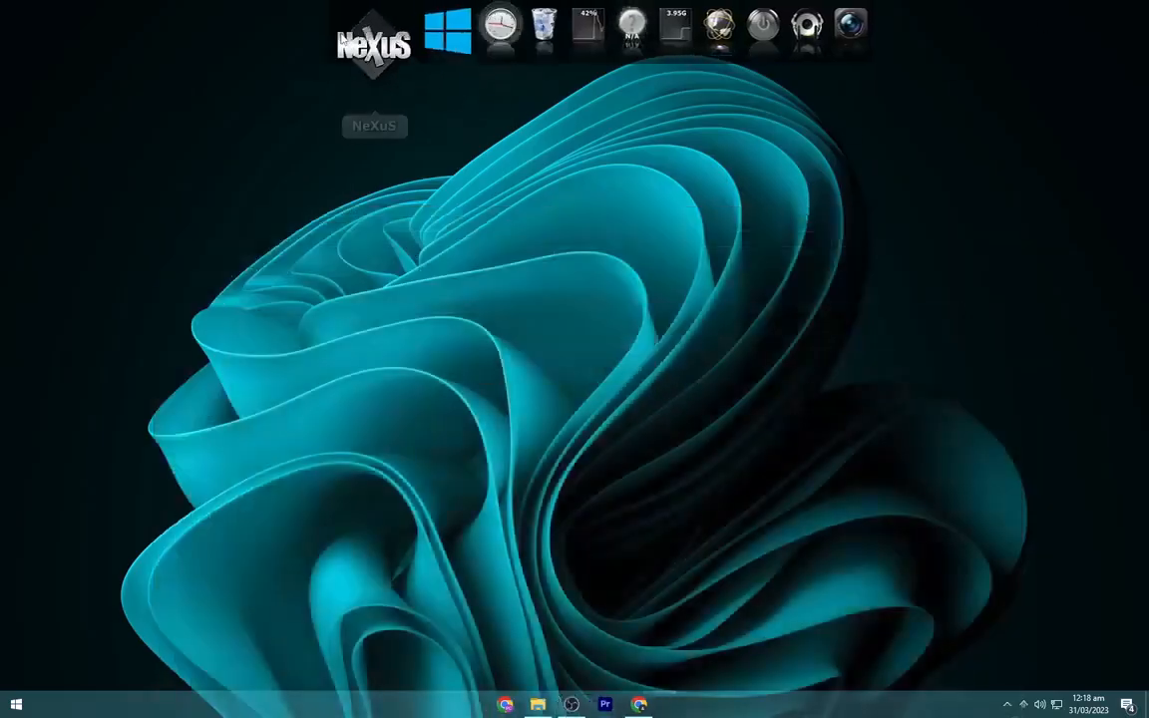
Restore the Nexus dock settings from the backup wsbackup.wbk in C:\DOCK FILES, and apply the preferences
click(343, 40)
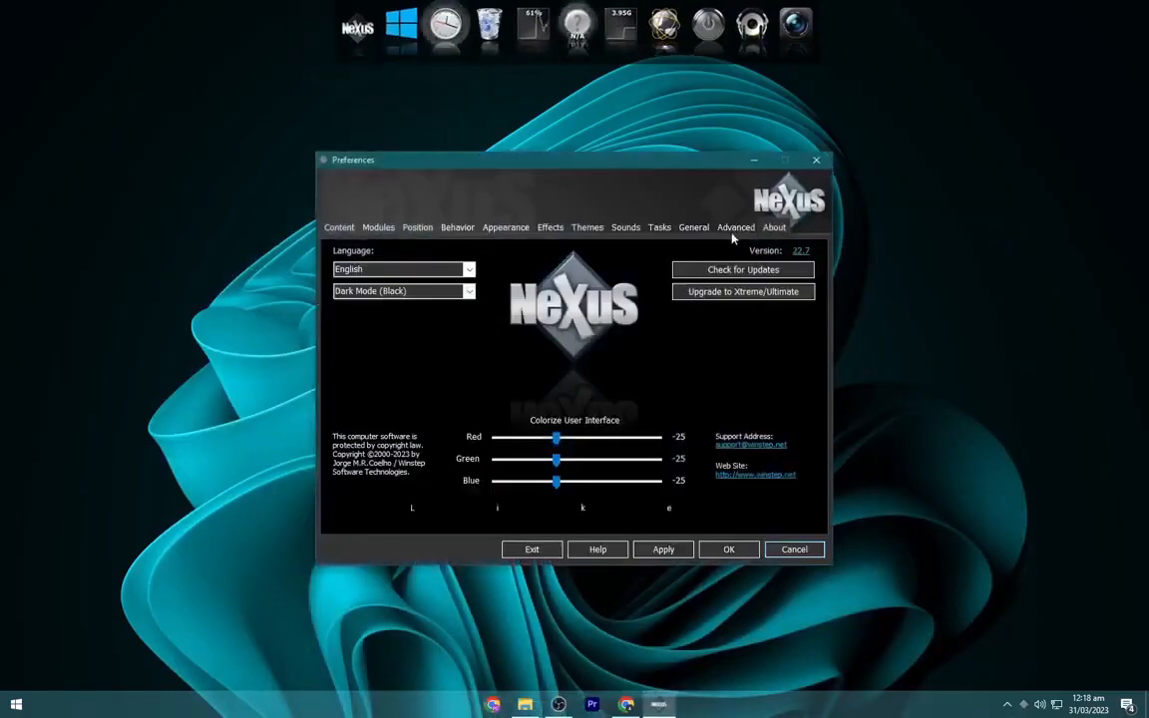
click(735, 228)
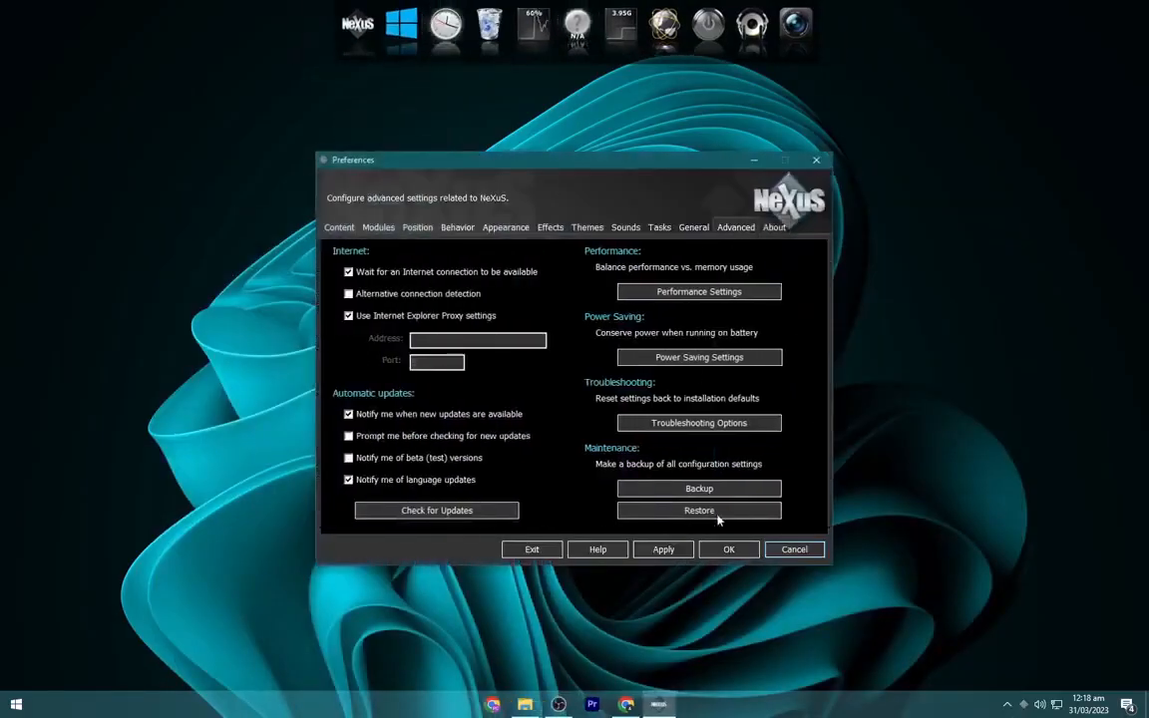
click(716, 514)
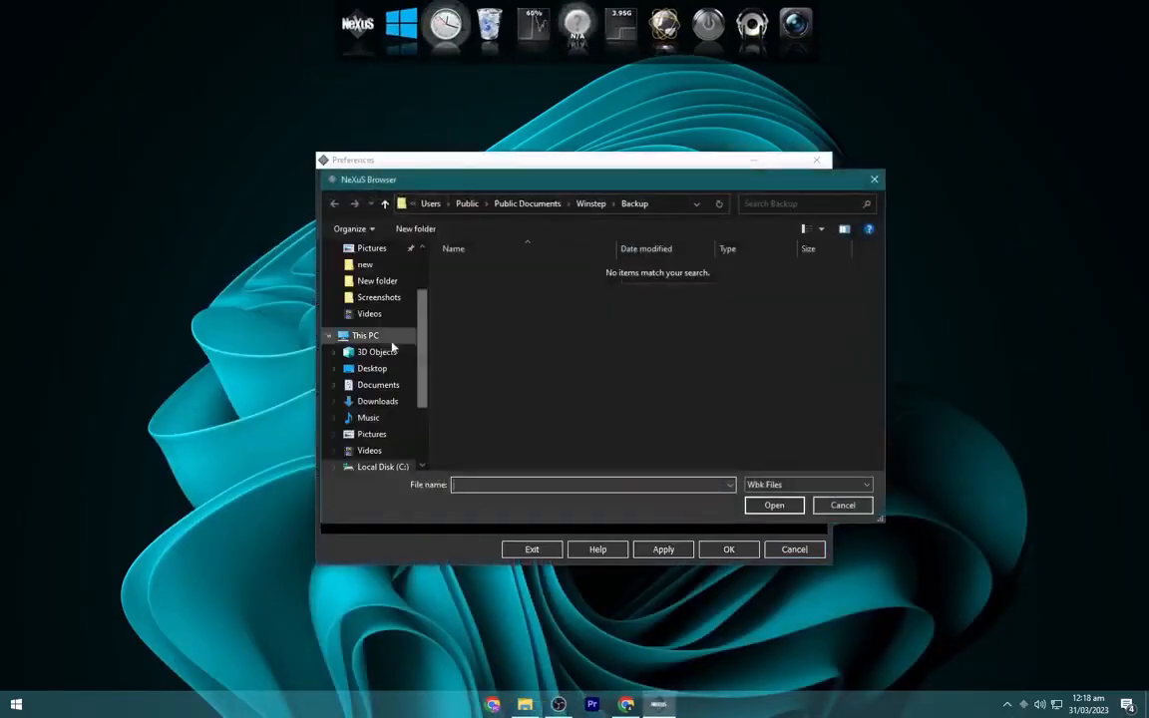
click(367, 336)
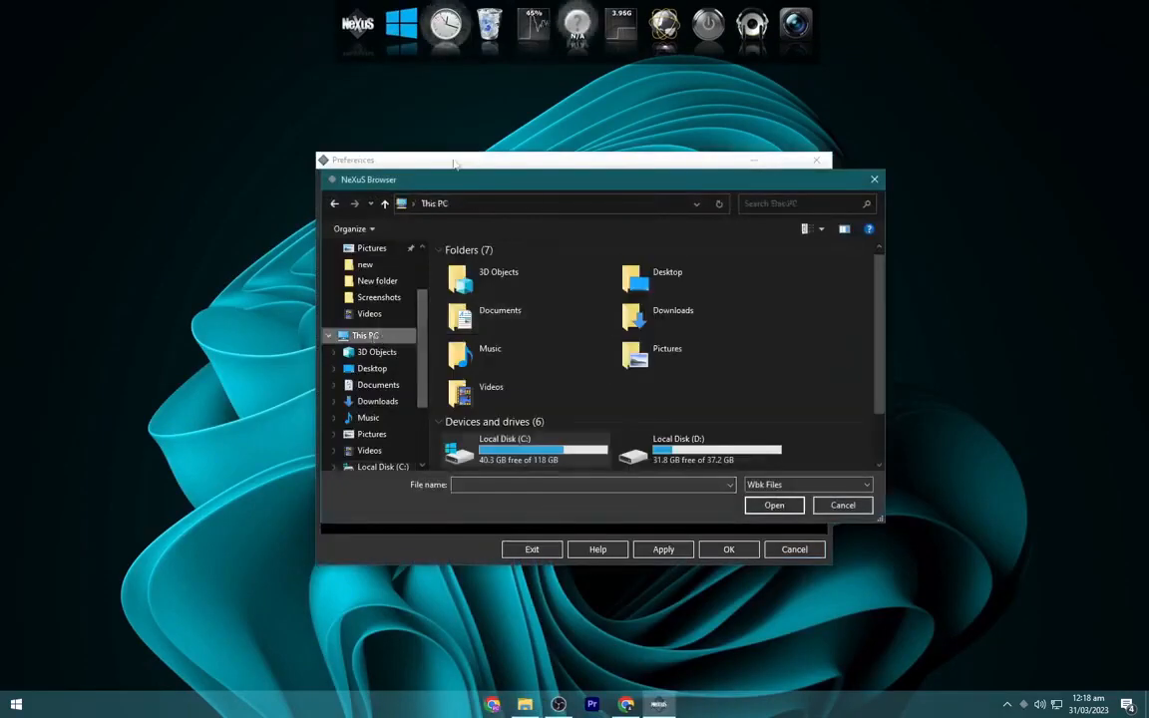
drag(458, 181, 435, 182)
scroll(538, 281, down, 1)
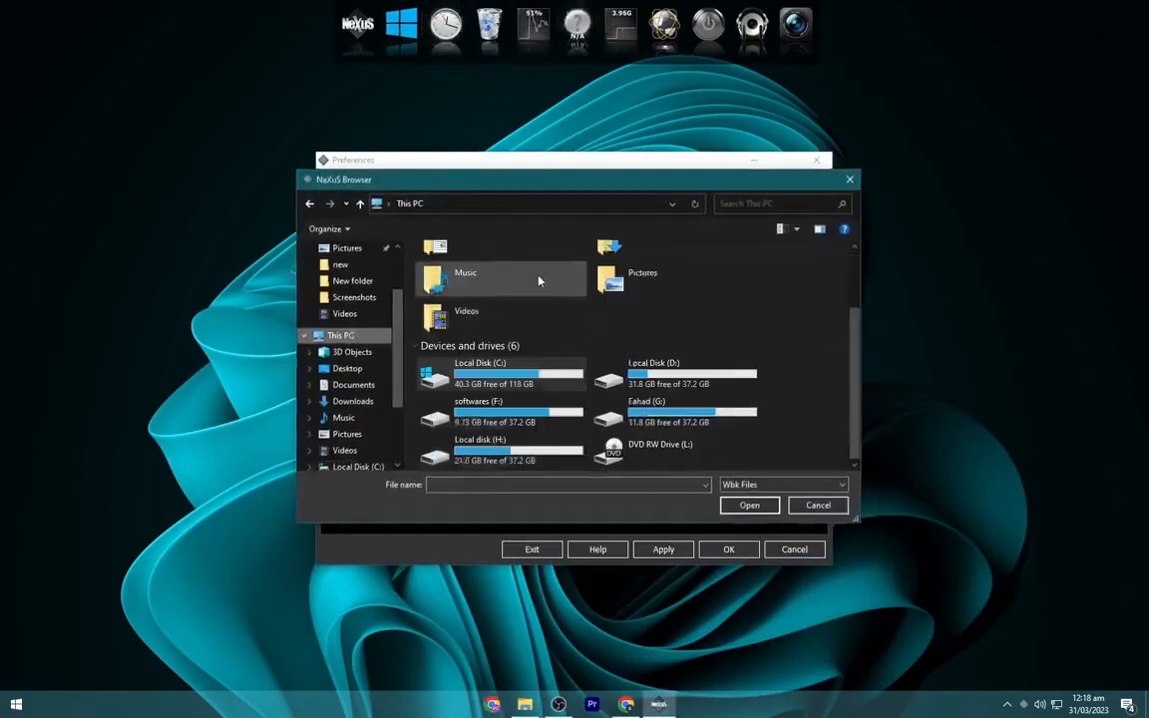
double_click(518, 375)
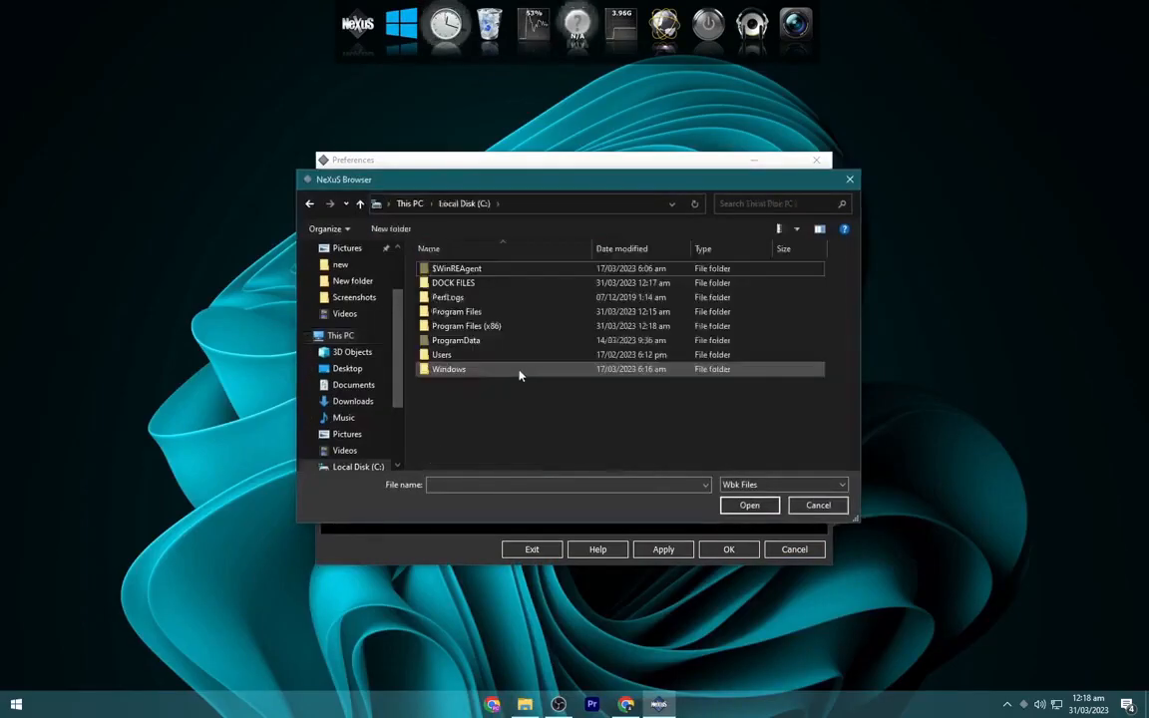
click(460, 286)
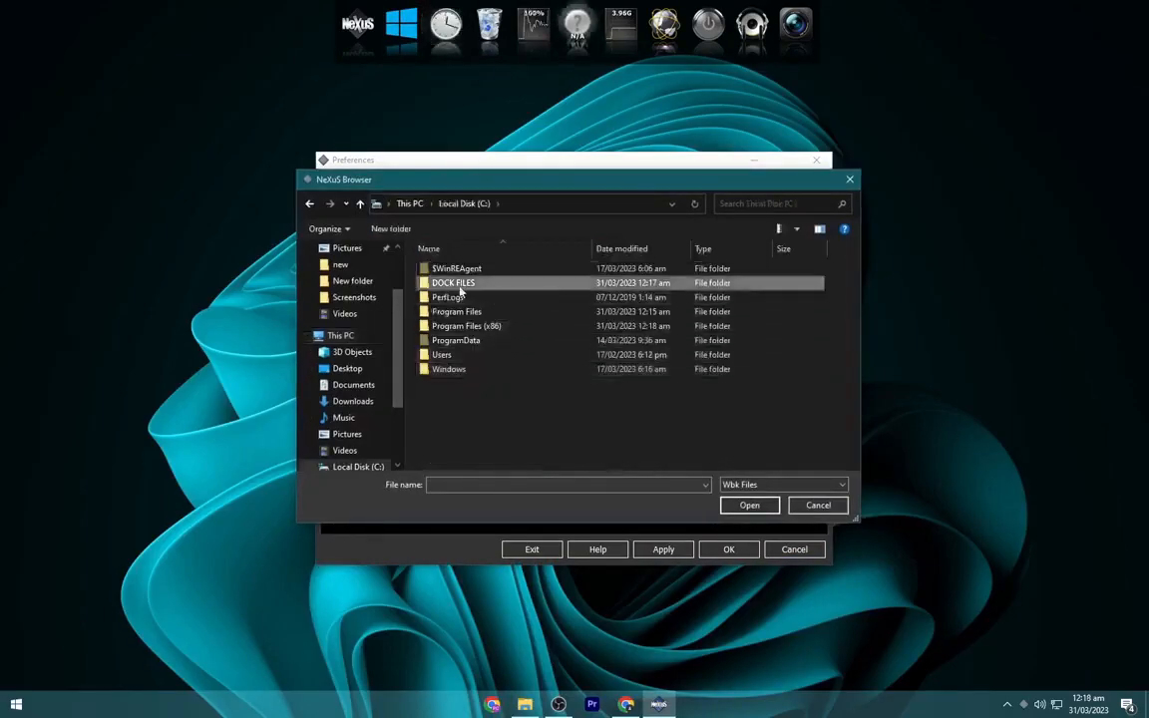
double_click(460, 287)
click(461, 271)
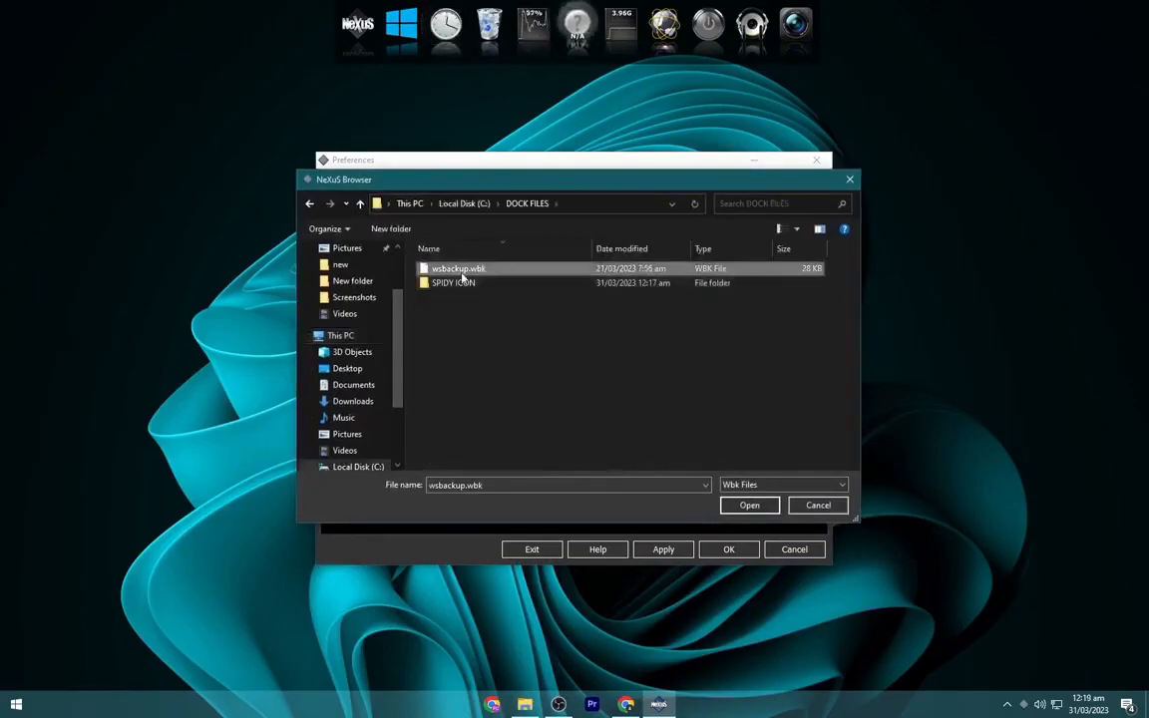
double_click(462, 276)
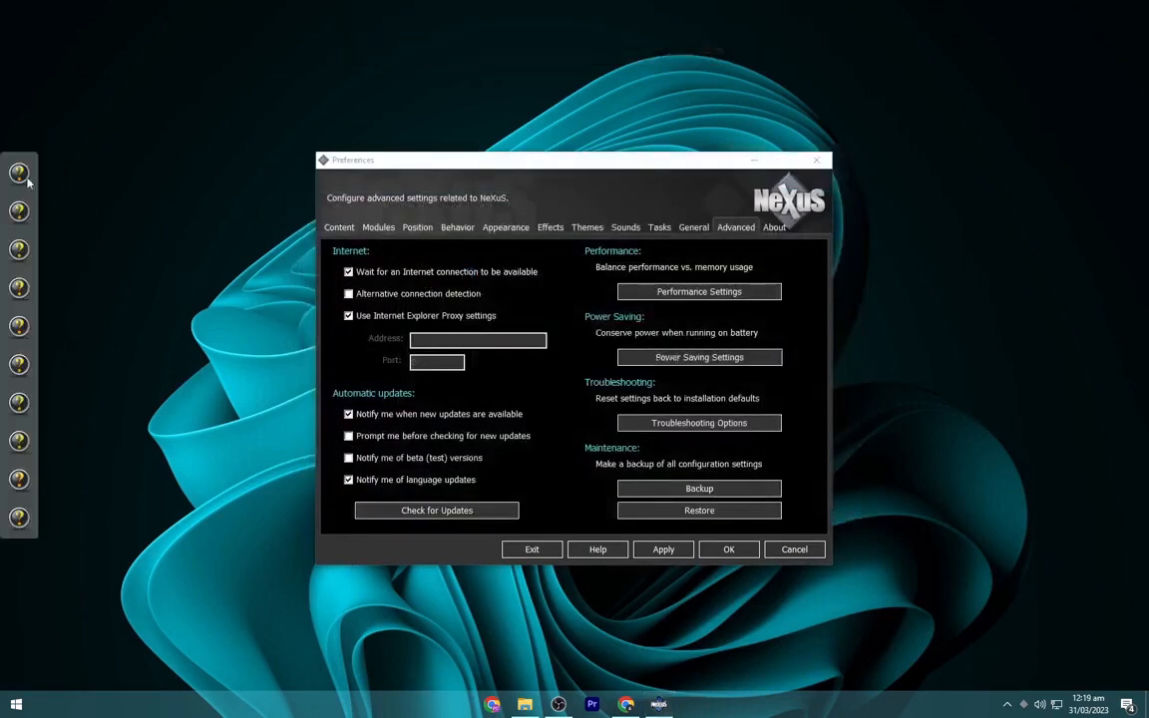
click(678, 549)
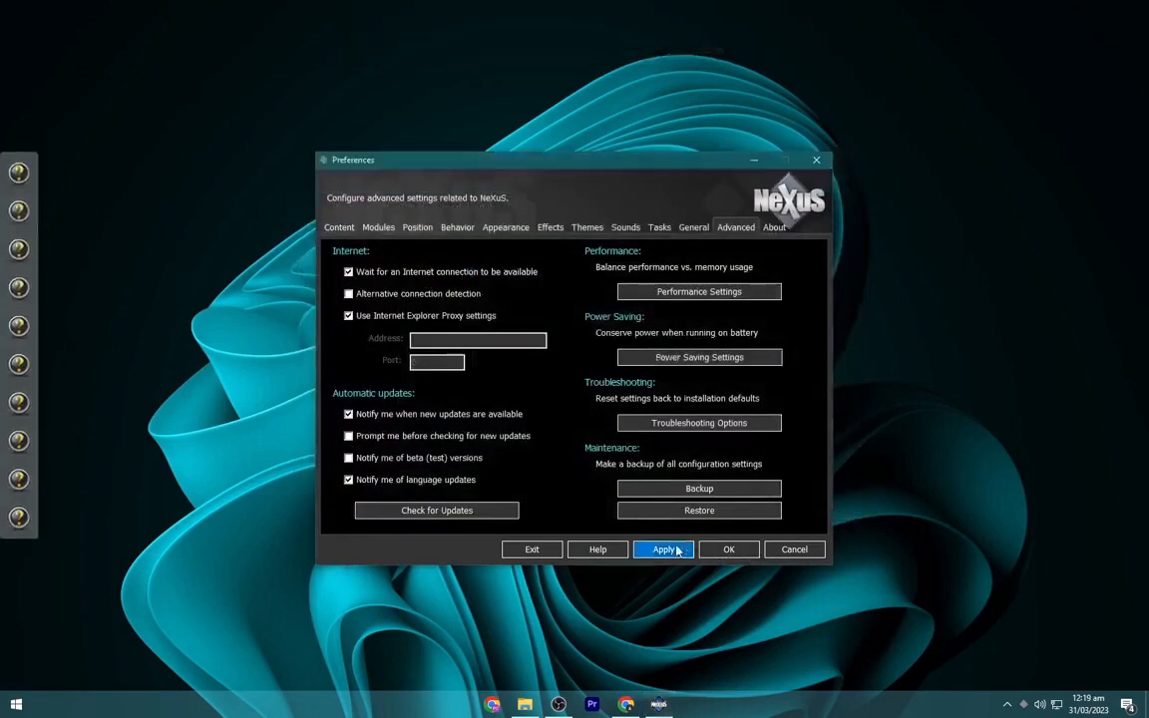
click(750, 557)
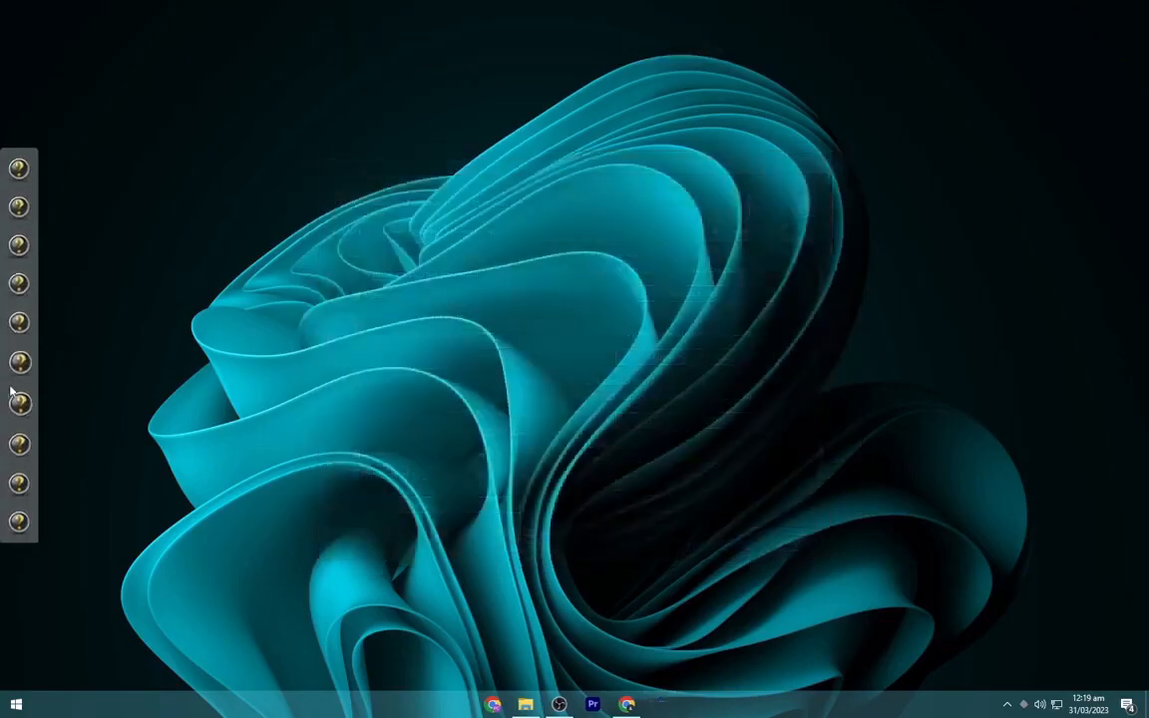
Change the icon of the first dock item, This PC, to a.png from C:\DOCK FILES\SPIDY ICON
right_click(19, 173)
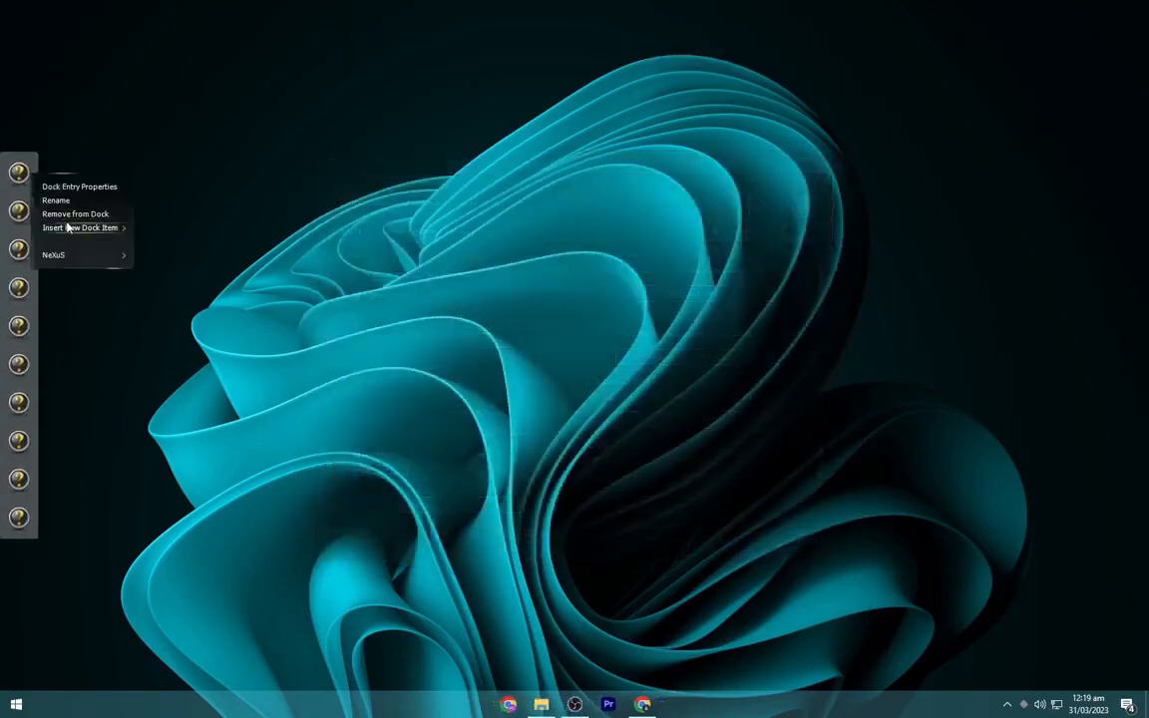
click(67, 190)
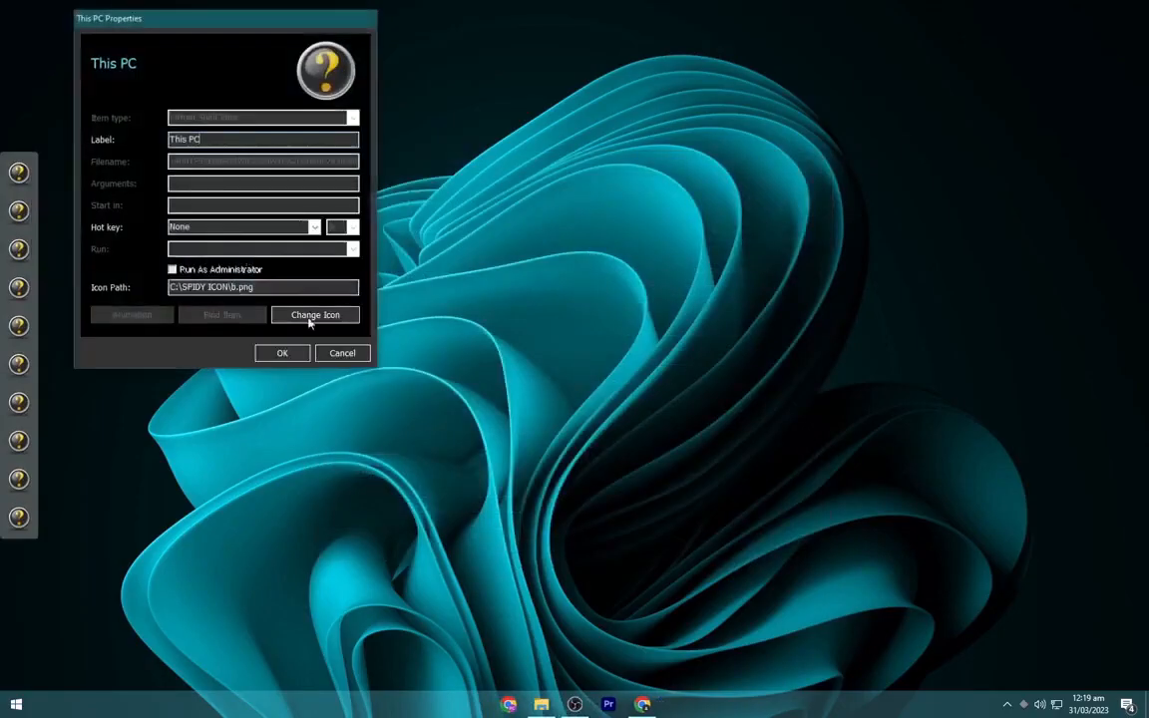
click(308, 319)
click(511, 231)
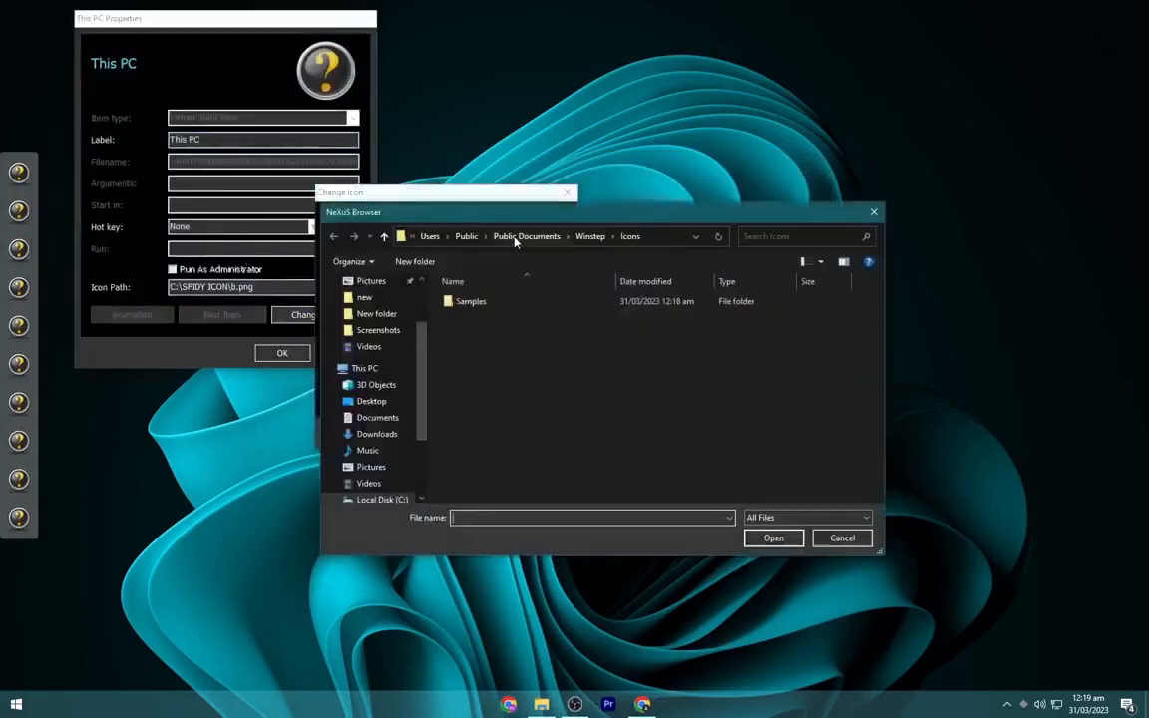
click(363, 368)
double_click(488, 481)
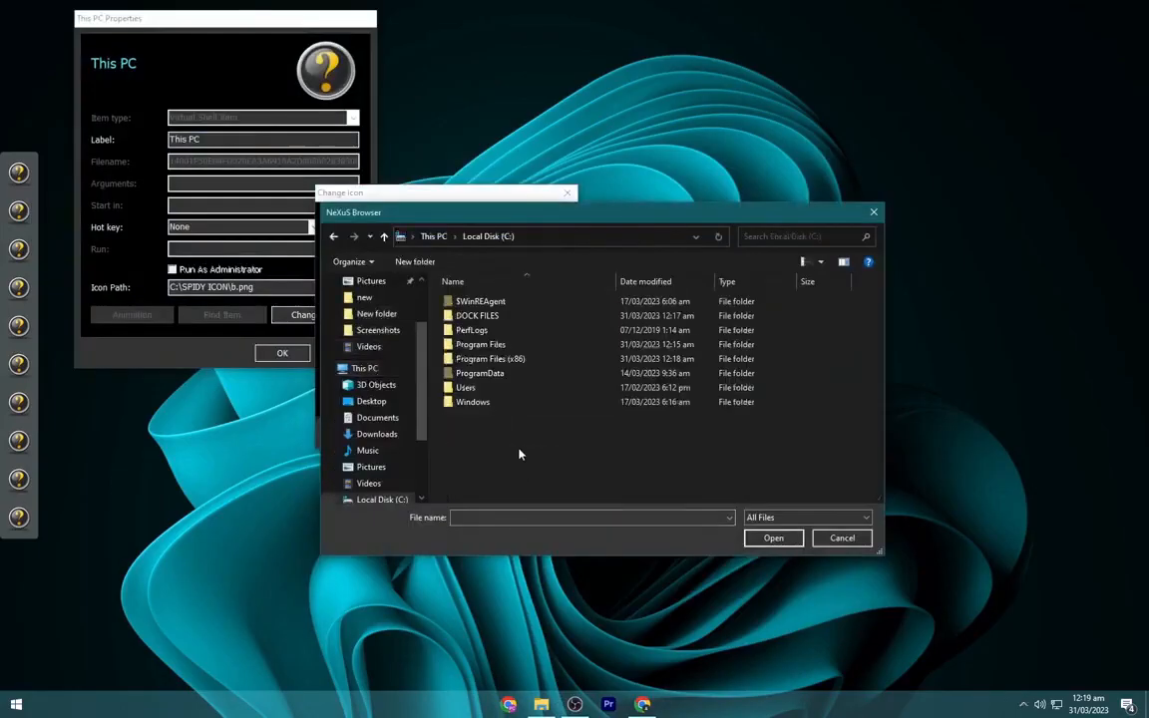
double_click(495, 316)
double_click(495, 317)
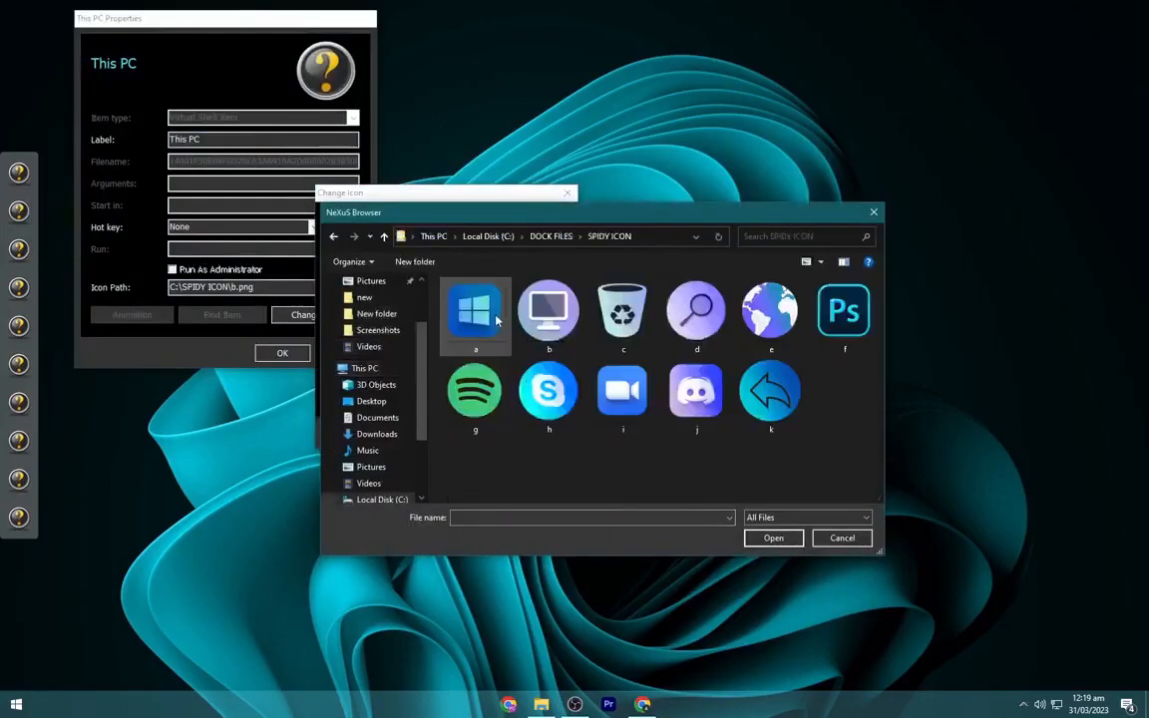
double_click(495, 320)
click(484, 433)
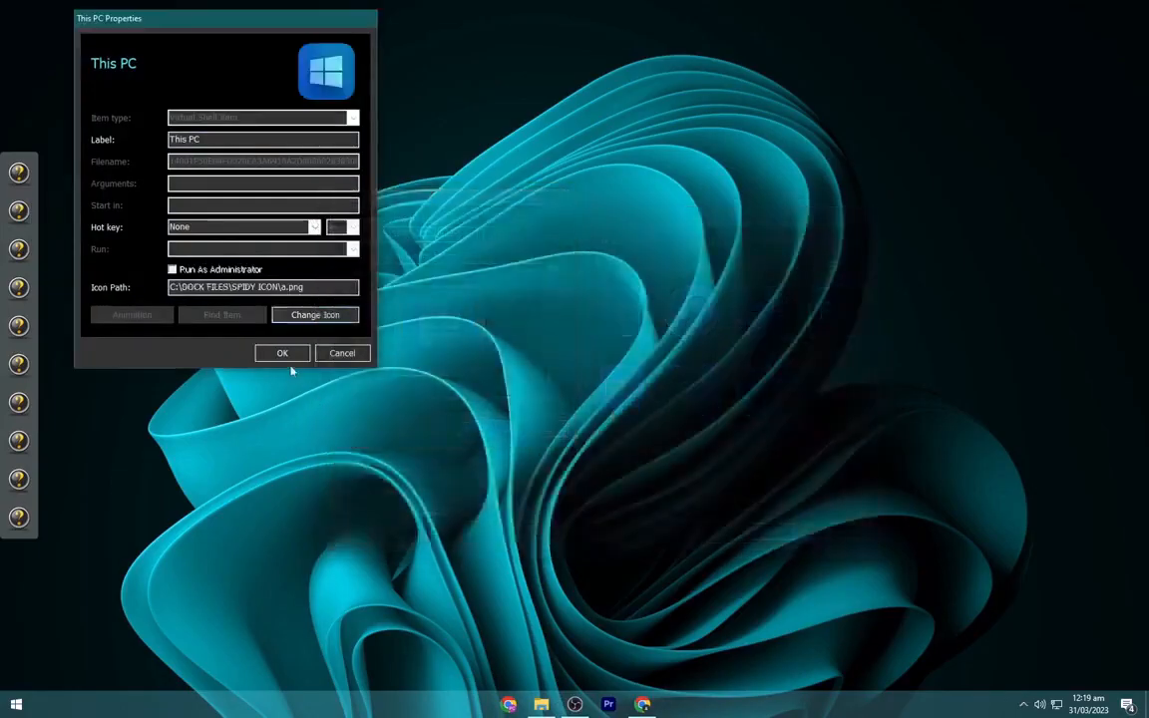
click(283, 354)
Change the icon of the second dock item, Recycle Bin, to image b from C:\DOCK FILES\SPIDY ICON
right_click(19, 217)
click(72, 226)
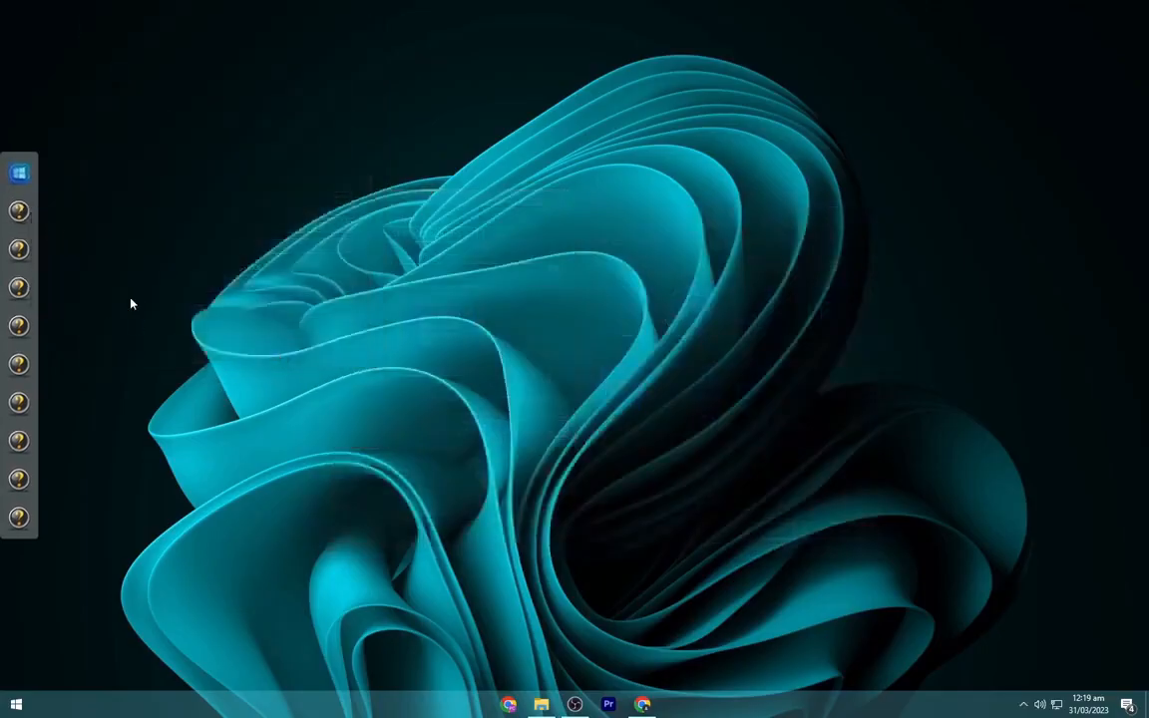
click(359, 399)
click(559, 310)
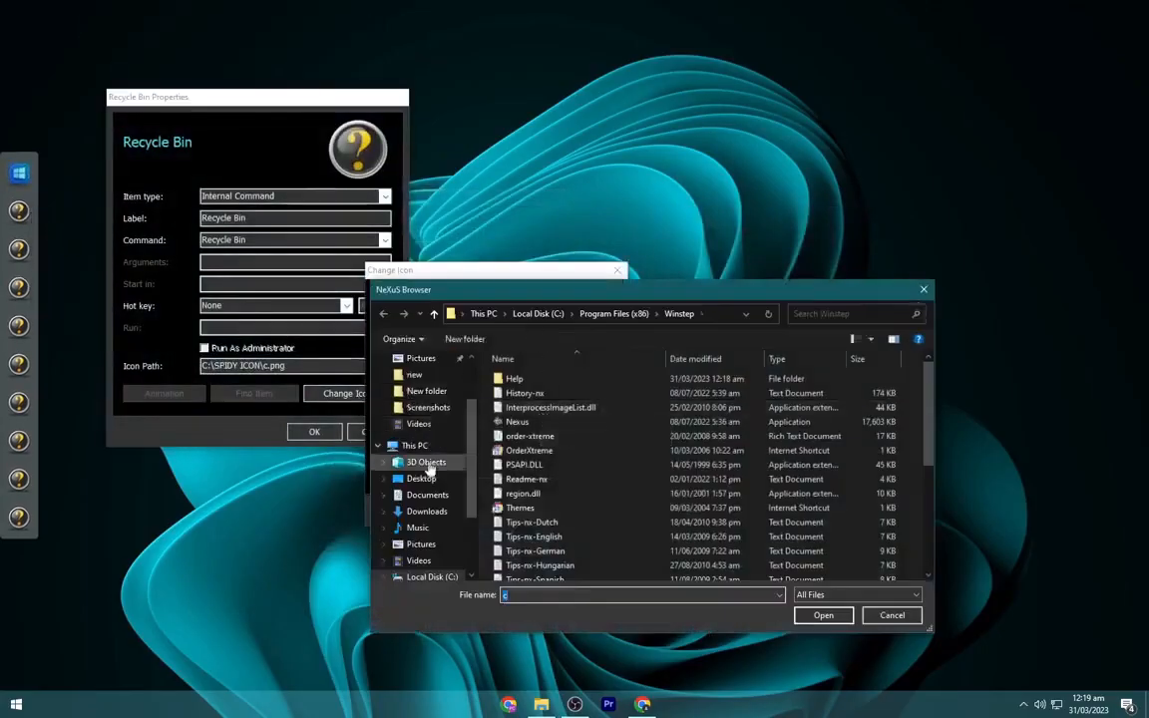
click(415, 445)
double_click(574, 555)
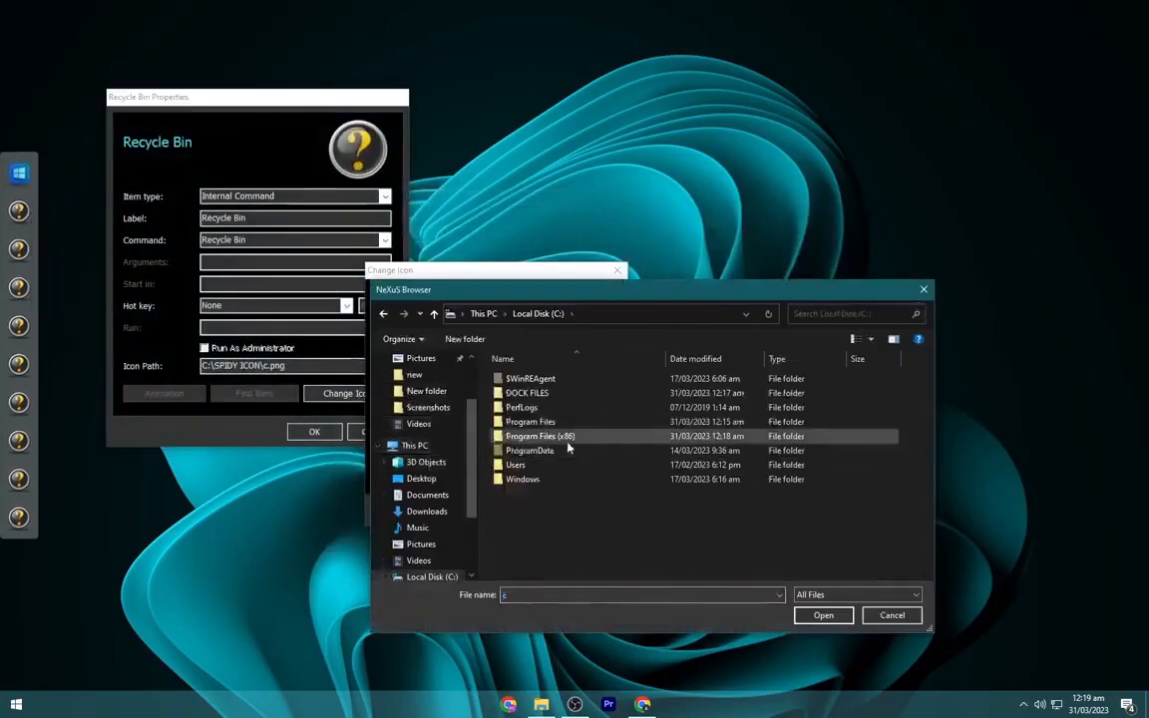
double_click(539, 395)
double_click(598, 389)
click(529, 510)
click(315, 432)
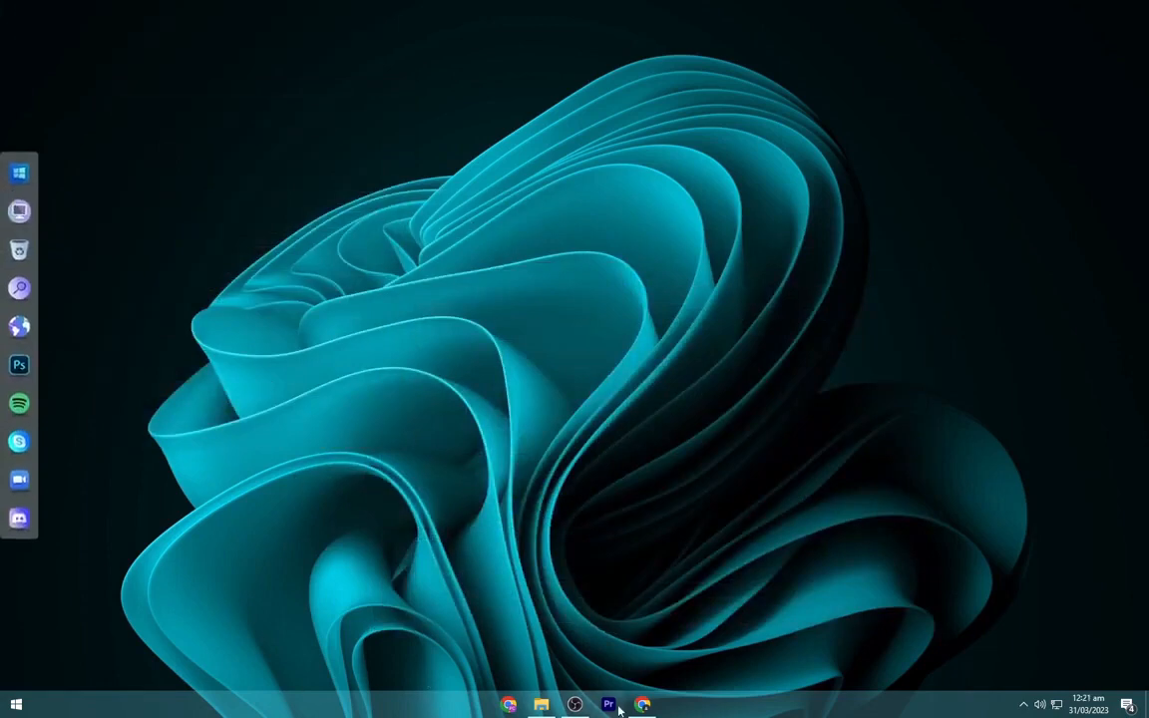
Open the Rainmeter manager and refresh all skins to list the newly added ones
click(1023, 703)
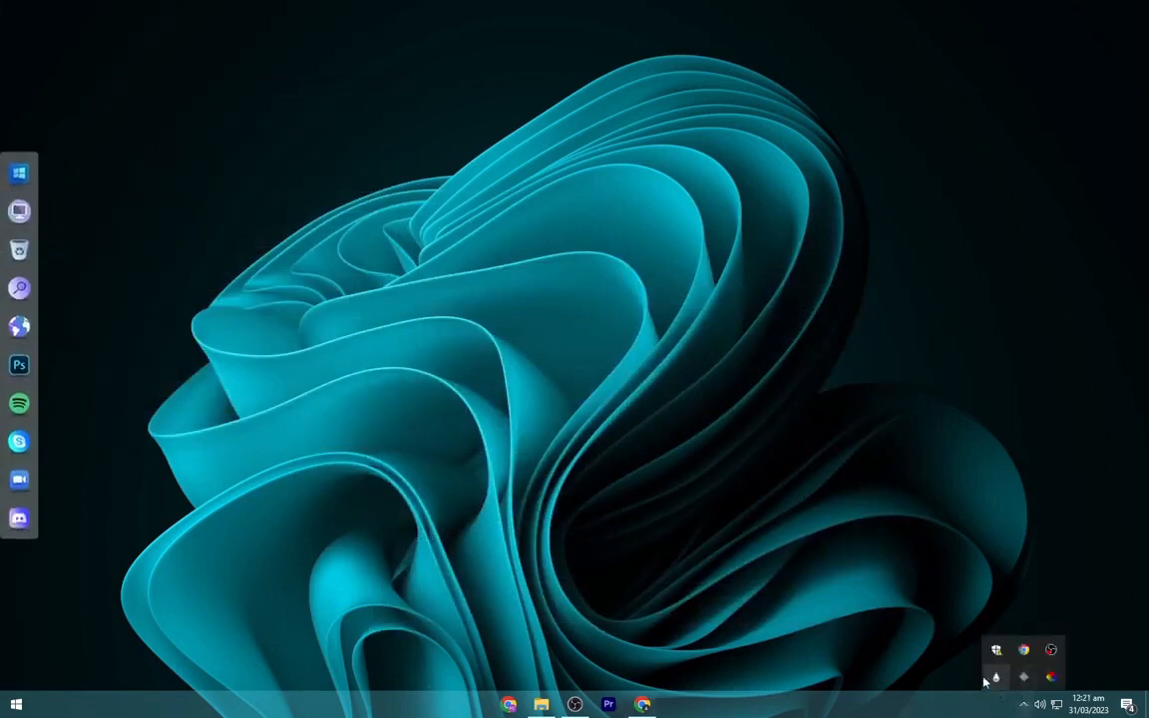
click(994, 678)
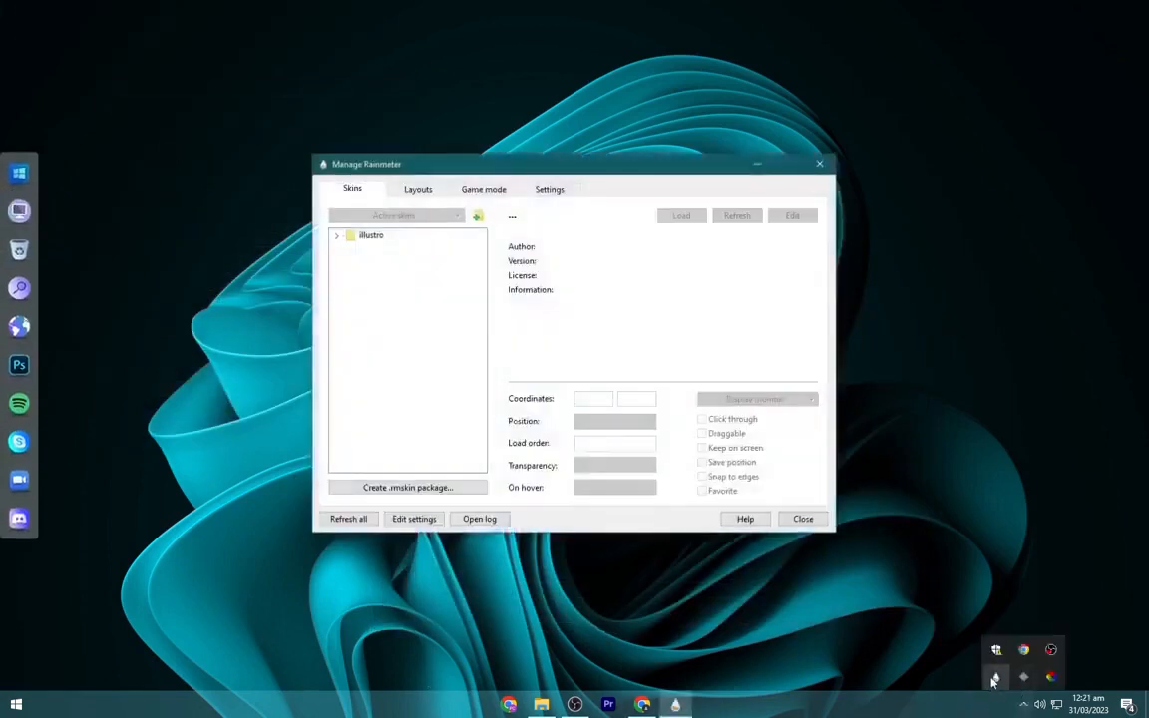
click(345, 520)
Load the time.ini skin from CLOCK SKIN > Flip Clock onto the desktop
click(337, 236)
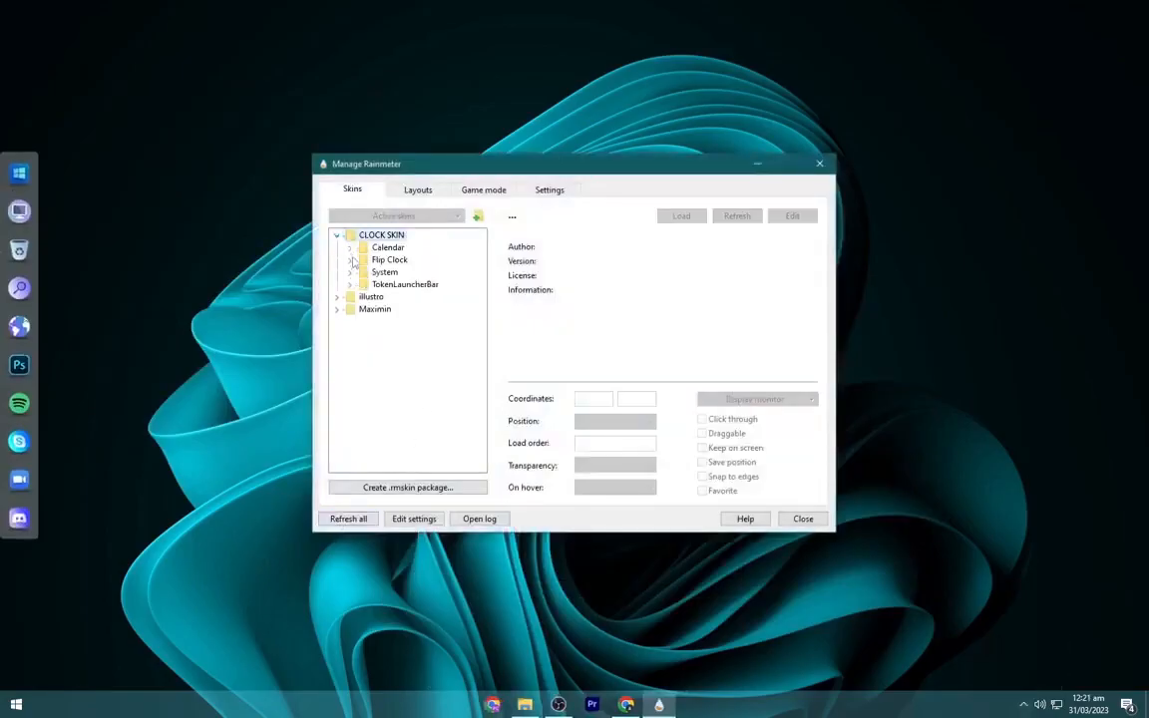
click(351, 261)
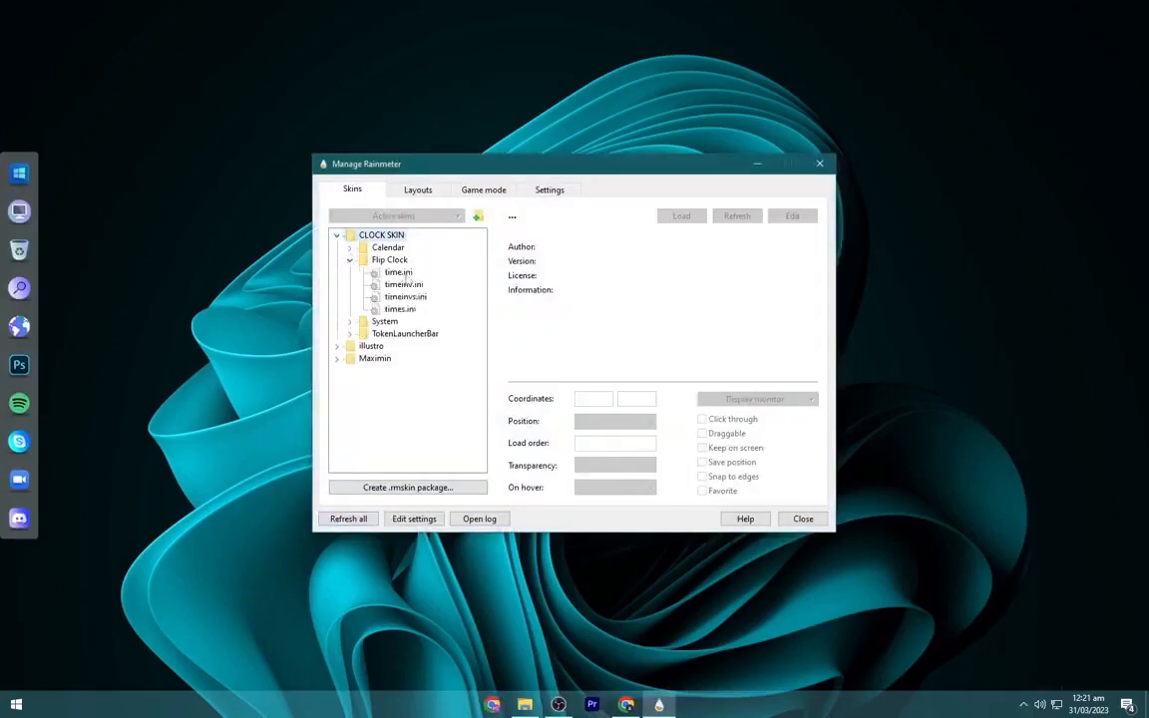
right_click(398, 273)
click(411, 282)
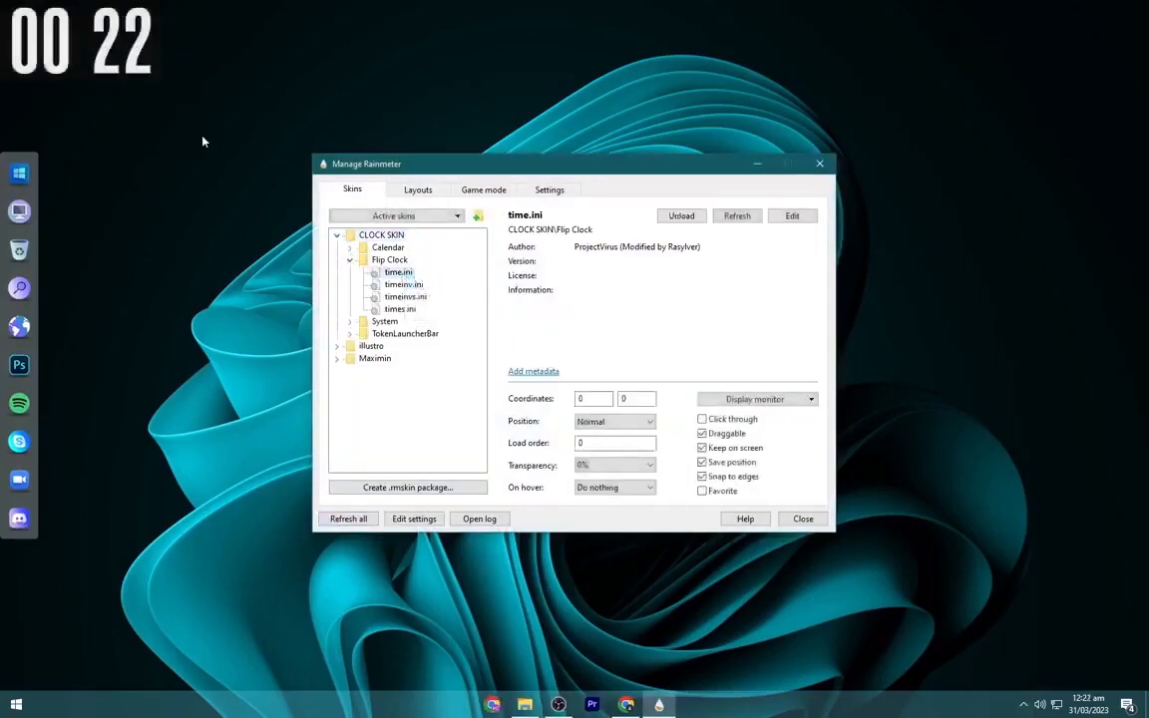
Try the Flip Clock variants timeinv.ini, timeinvs.ini and times.ini, and return to time.ini
right_click(399, 285)
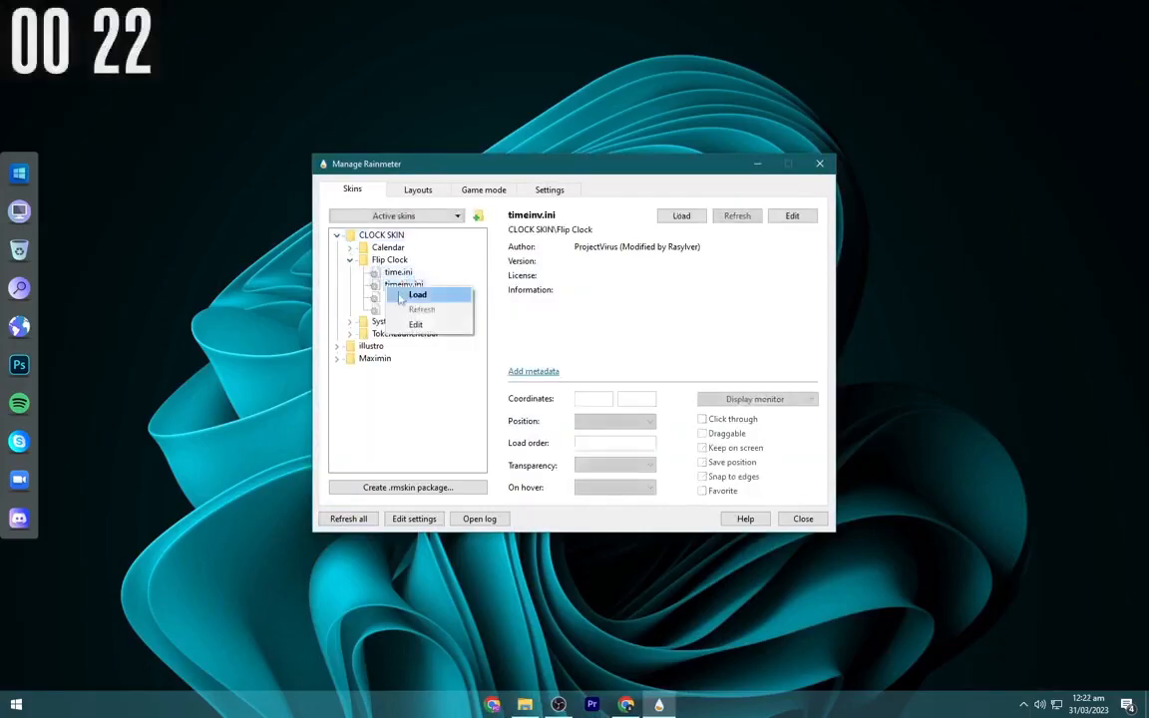
click(403, 297)
right_click(401, 298)
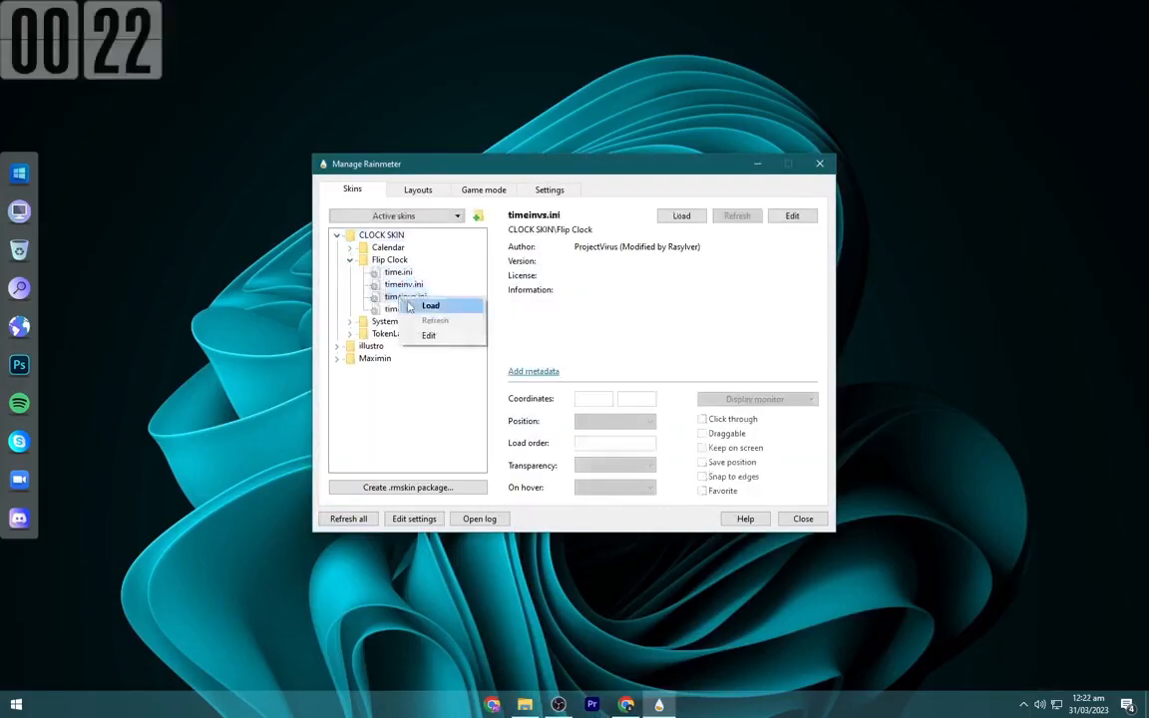
click(411, 305)
right_click(408, 311)
click(424, 317)
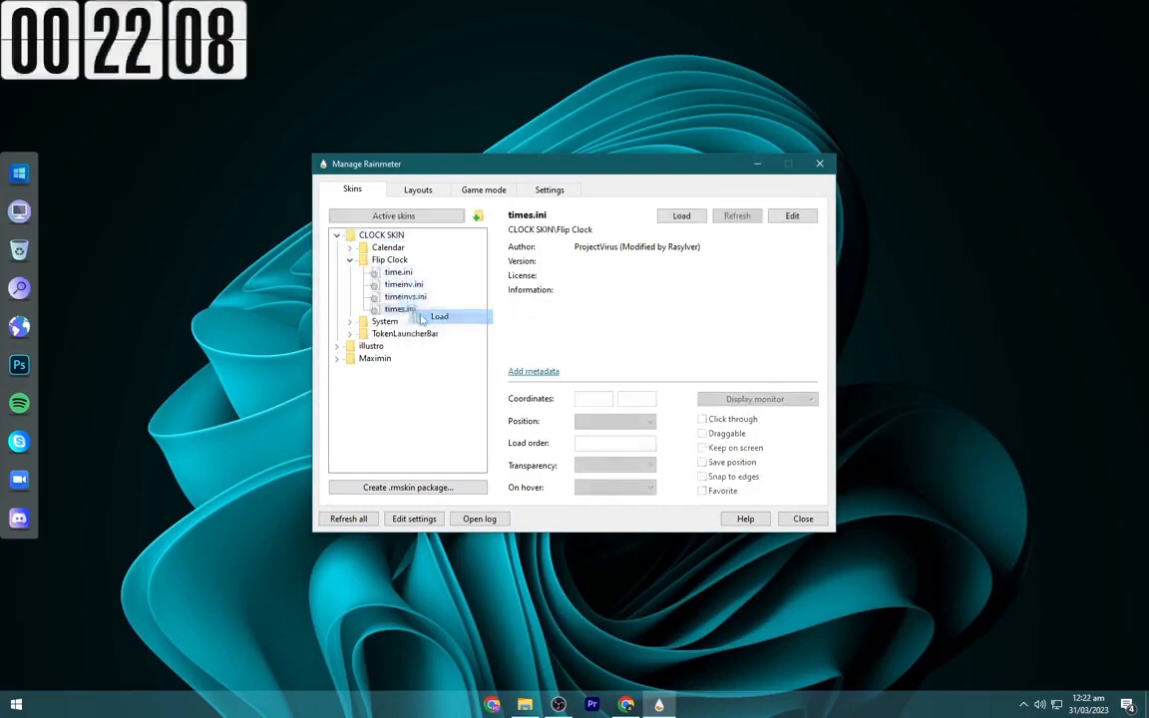
right_click(398, 273)
click(411, 281)
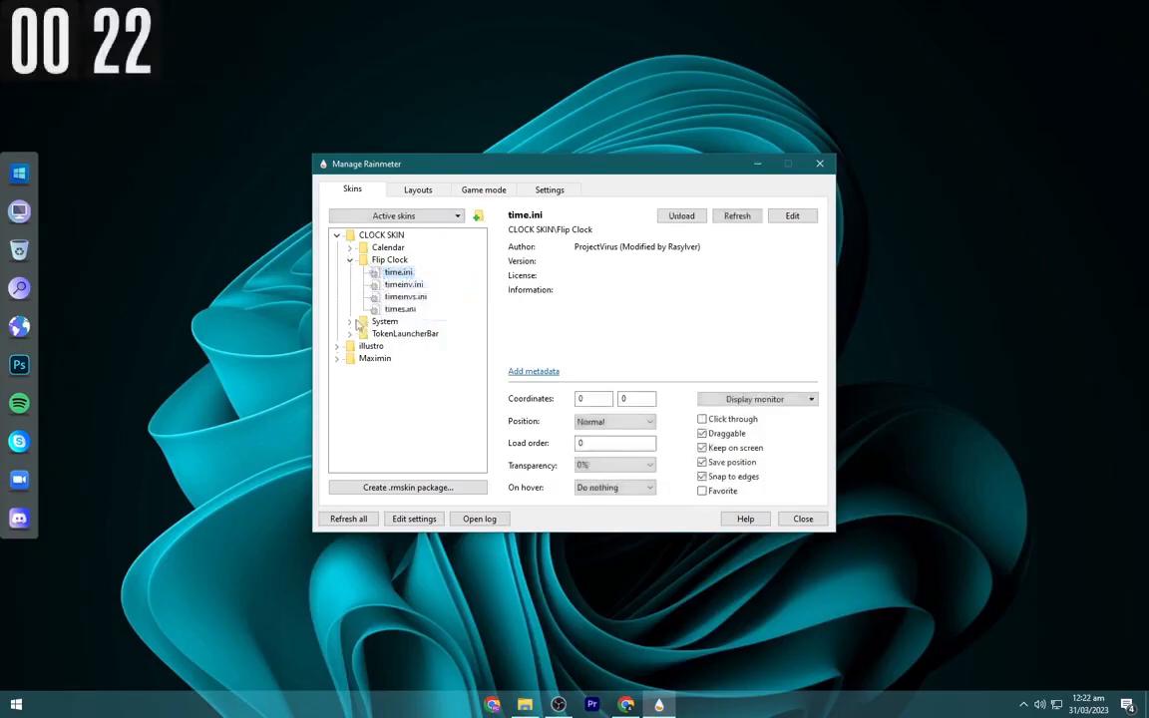
Load the system.ini skin from CLOCK SKIN > System onto the desktop
click(351, 323)
right_click(377, 330)
click(413, 339)
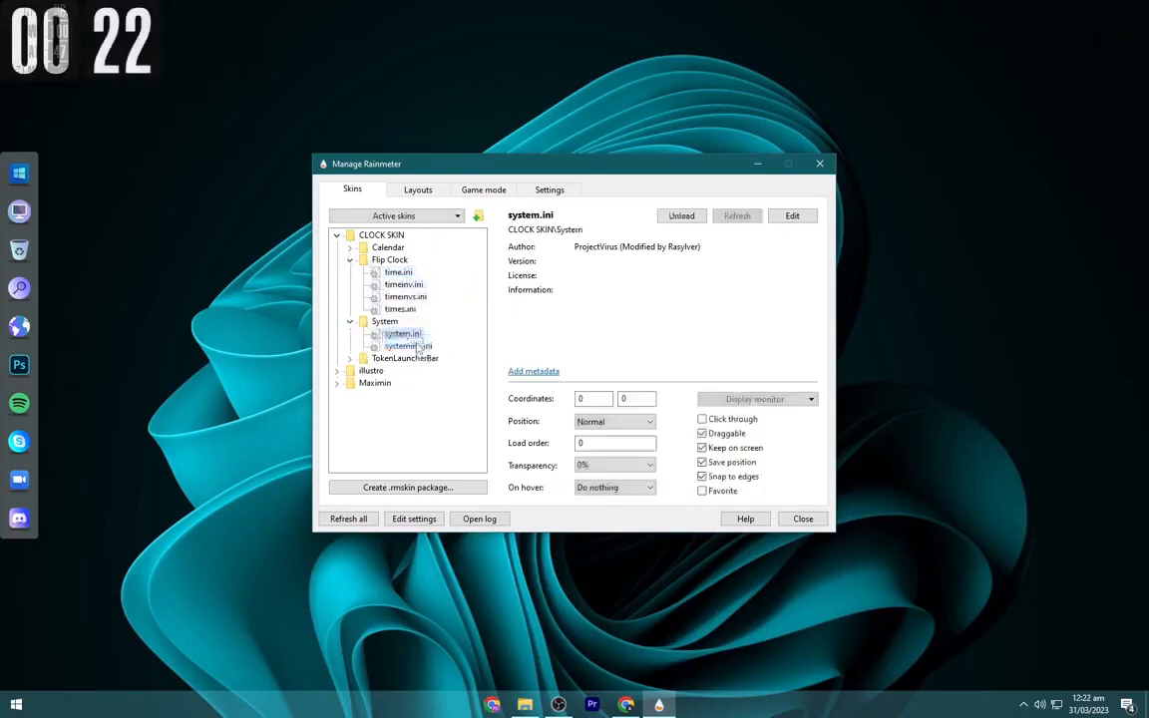
Move the system skin off the flip clock to the space beside it, and collapse the CLOCK SKIN folders in the skin list
drag(46, 54, 215, 74)
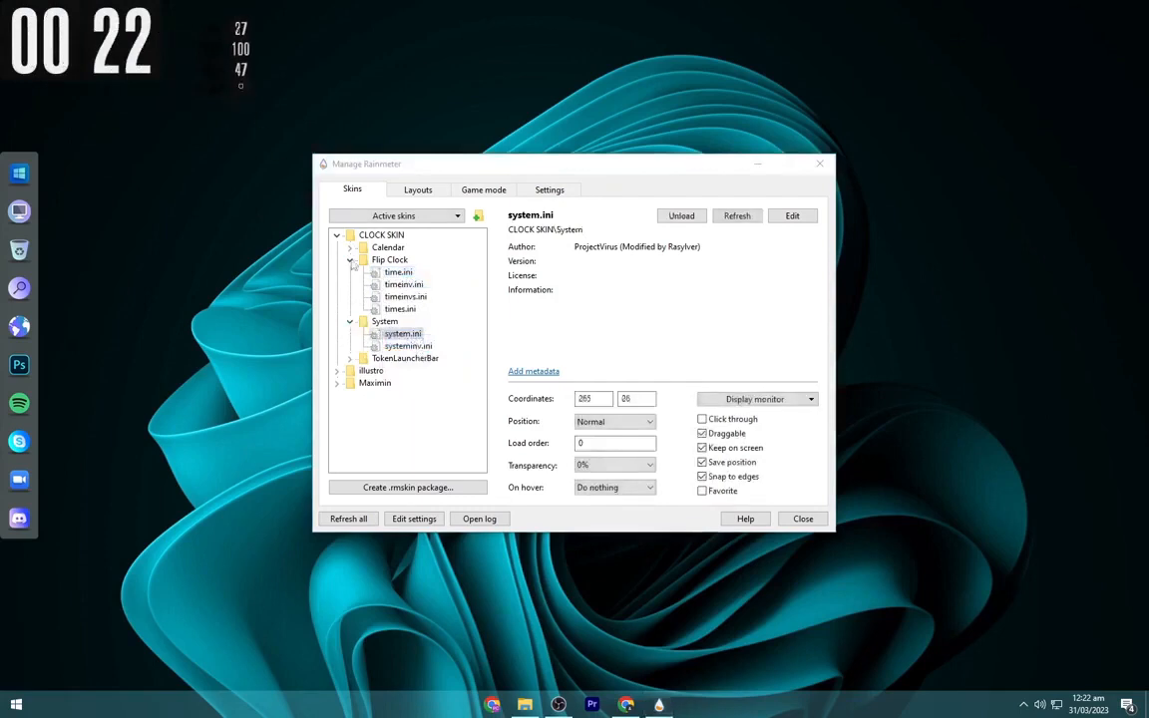
click(351, 322)
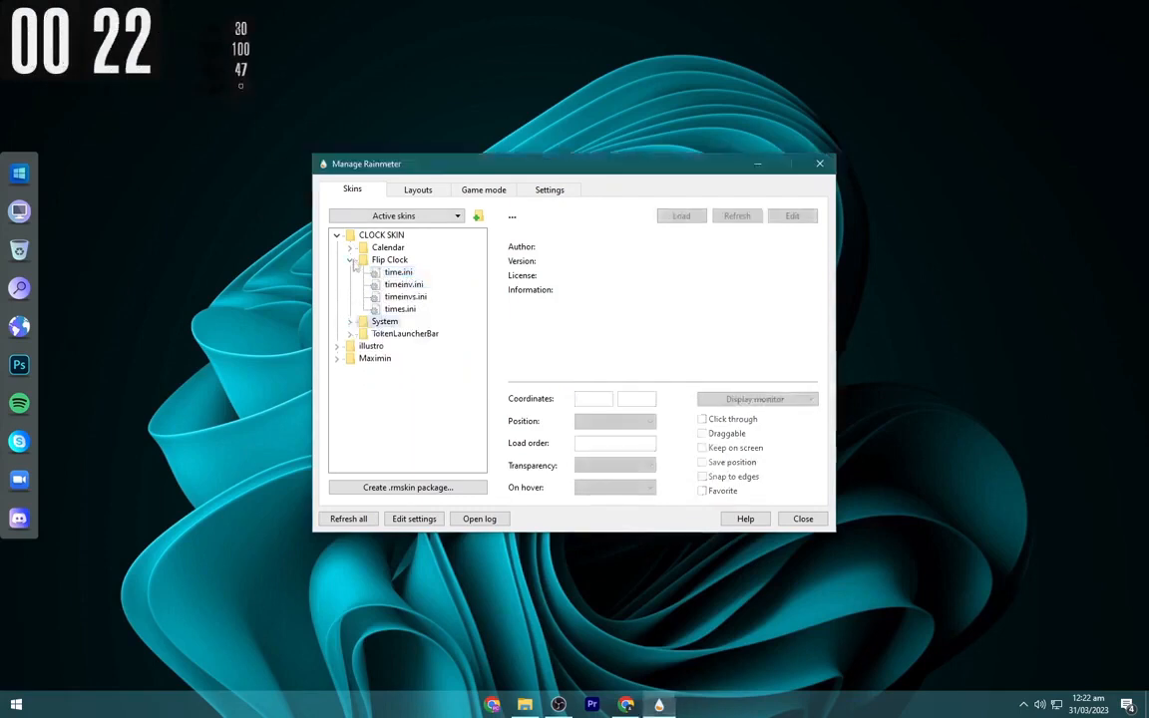
click(351, 260)
click(338, 236)
Load the Time and Date.ini skin from Maximin > Time and Date onto the desktop and close the Rainmeter manager
click(338, 260)
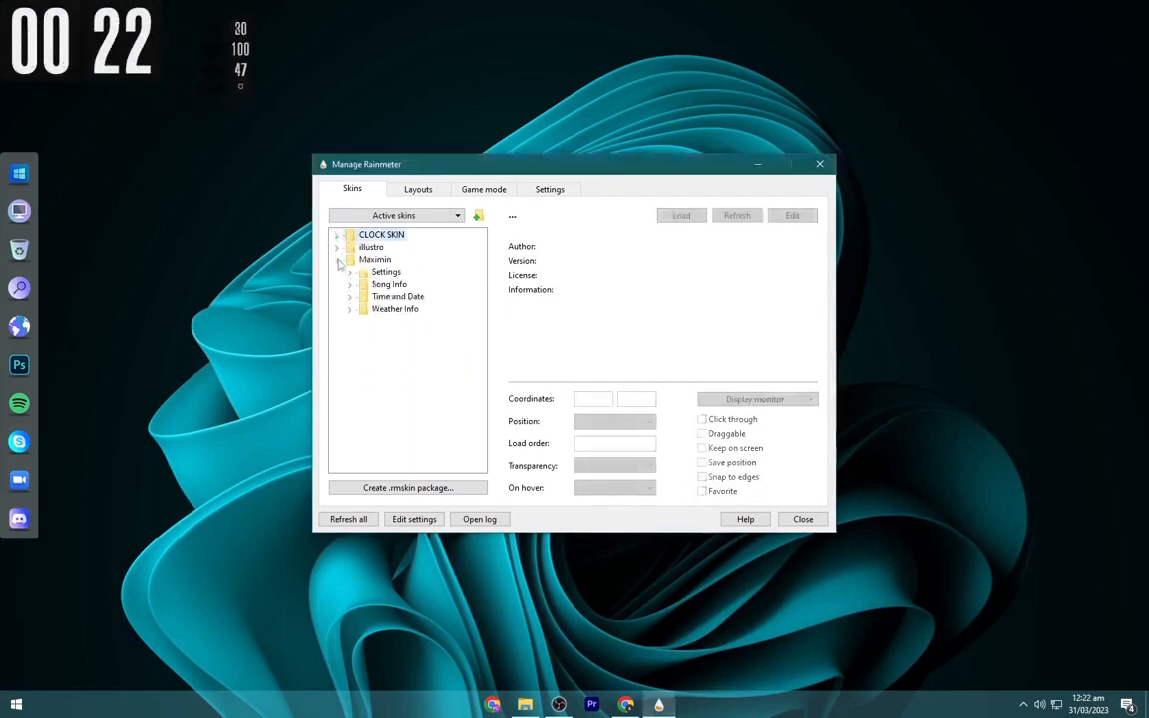
click(351, 298)
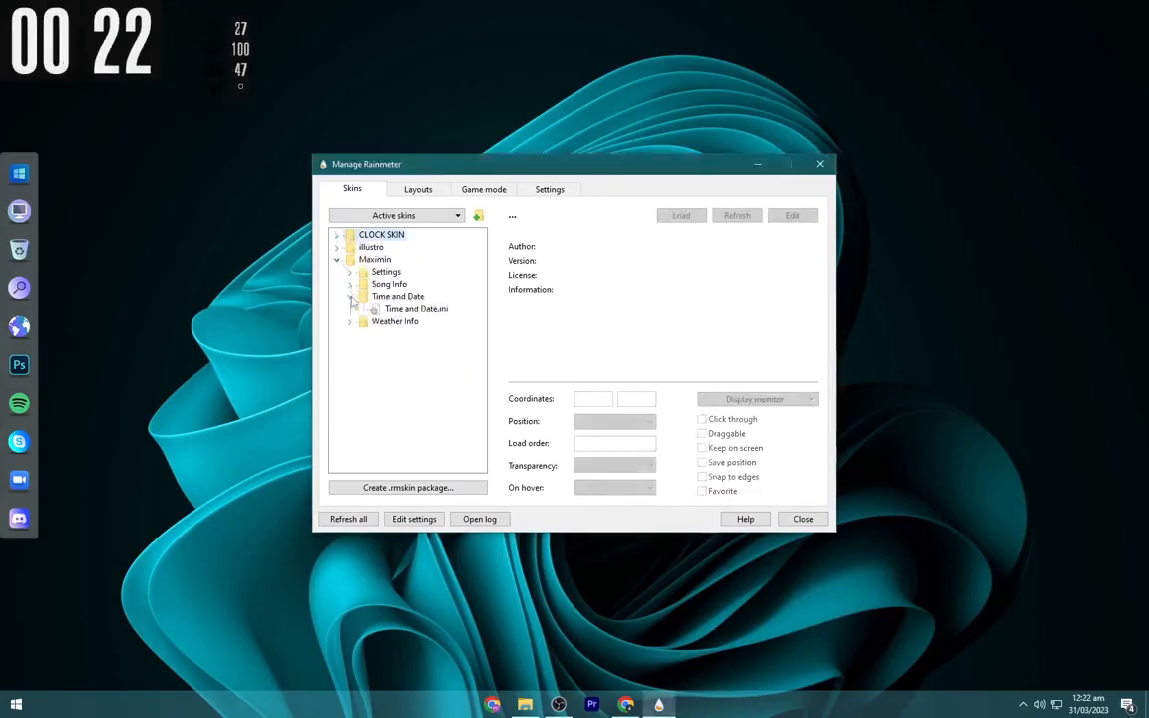
right_click(399, 316)
click(405, 318)
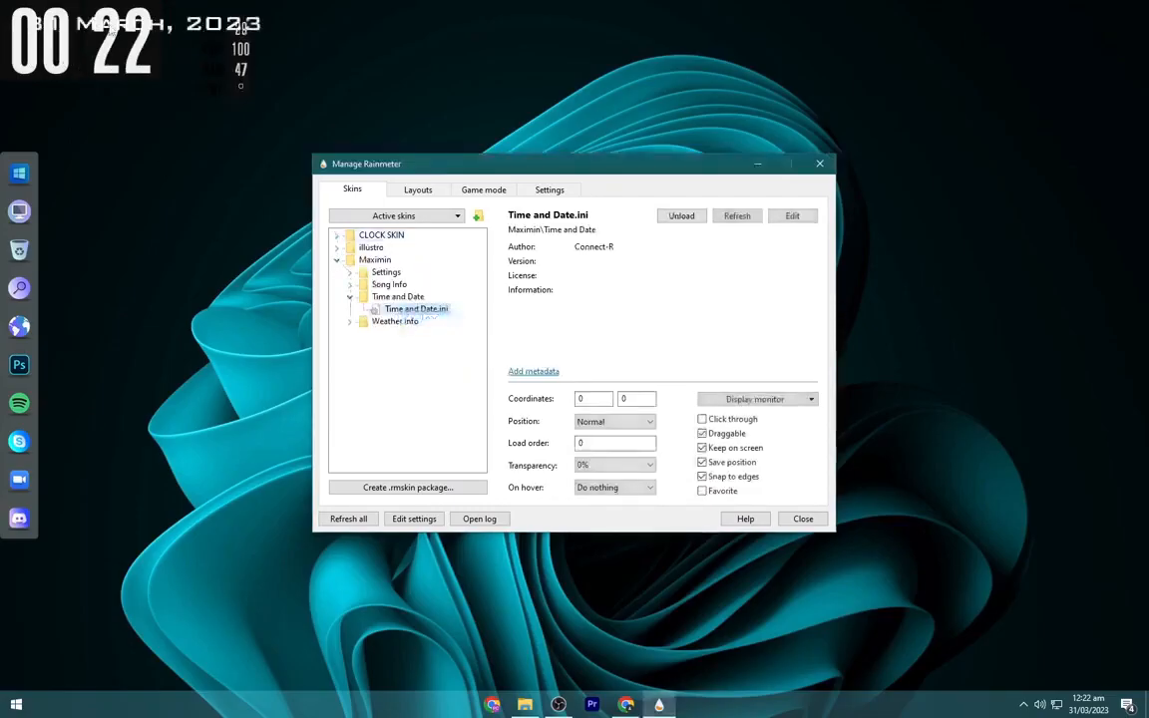
click(337, 259)
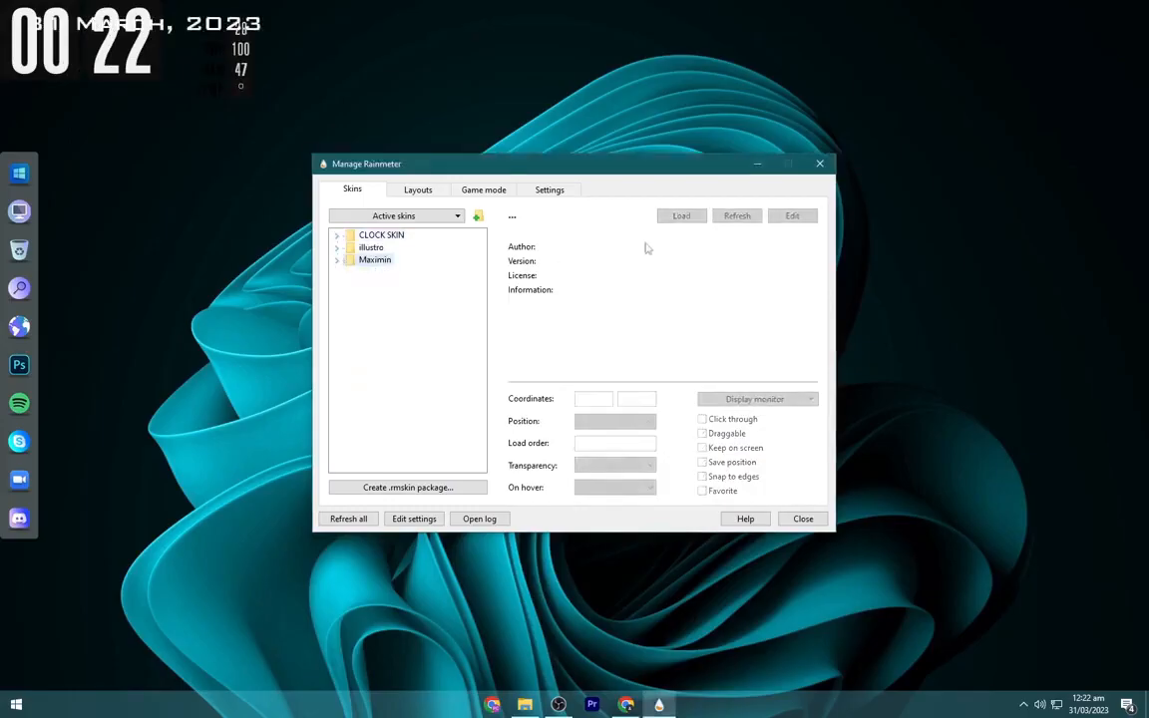
click(820, 167)
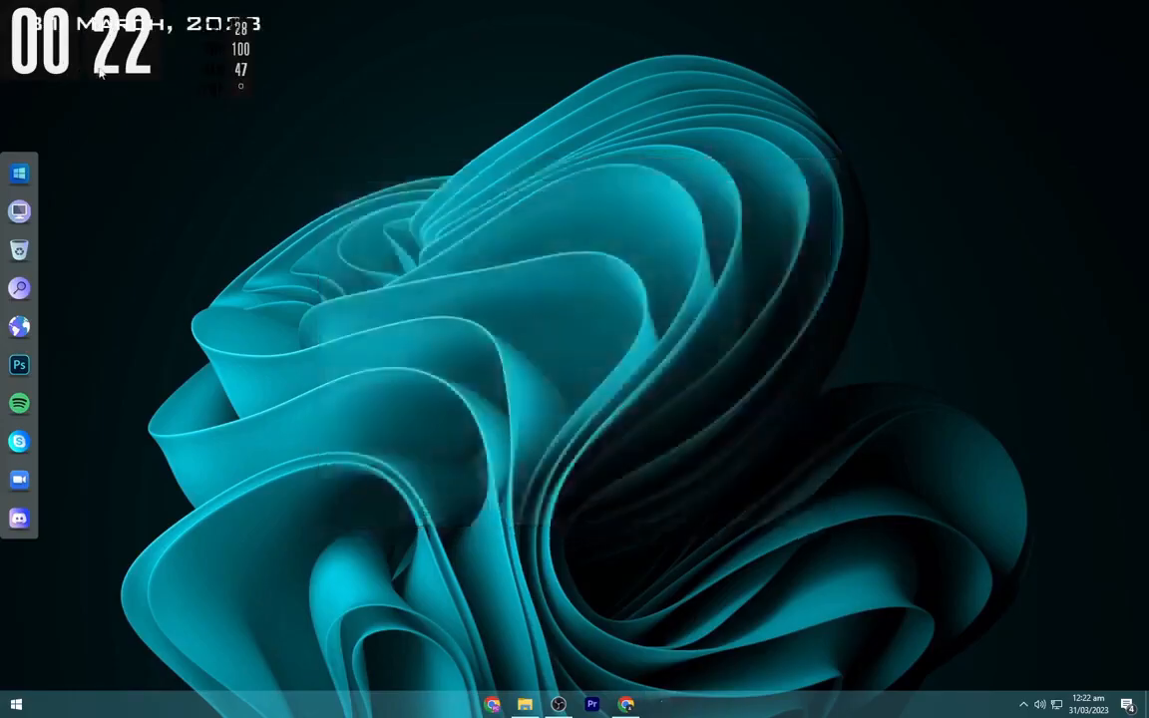
Arrange the skins in the upper middle of the desktop: flip clock, date directly above it, system readout beside the clock
drag(101, 70, 566, 315)
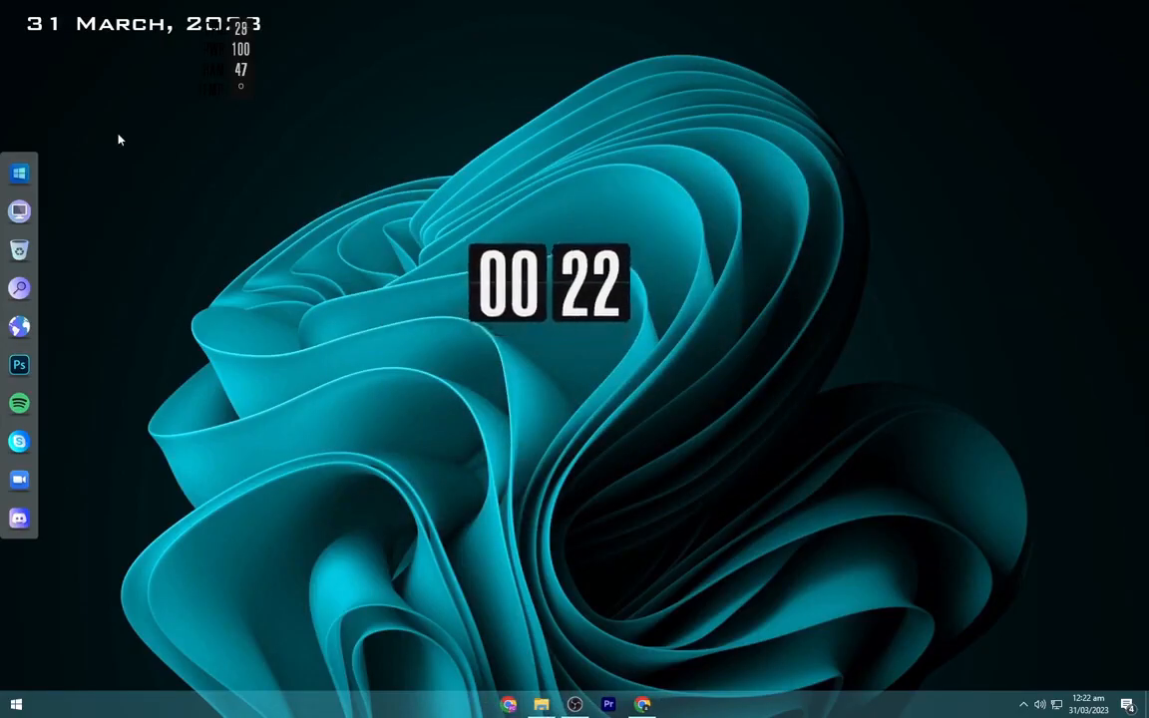
drag(88, 33, 538, 236)
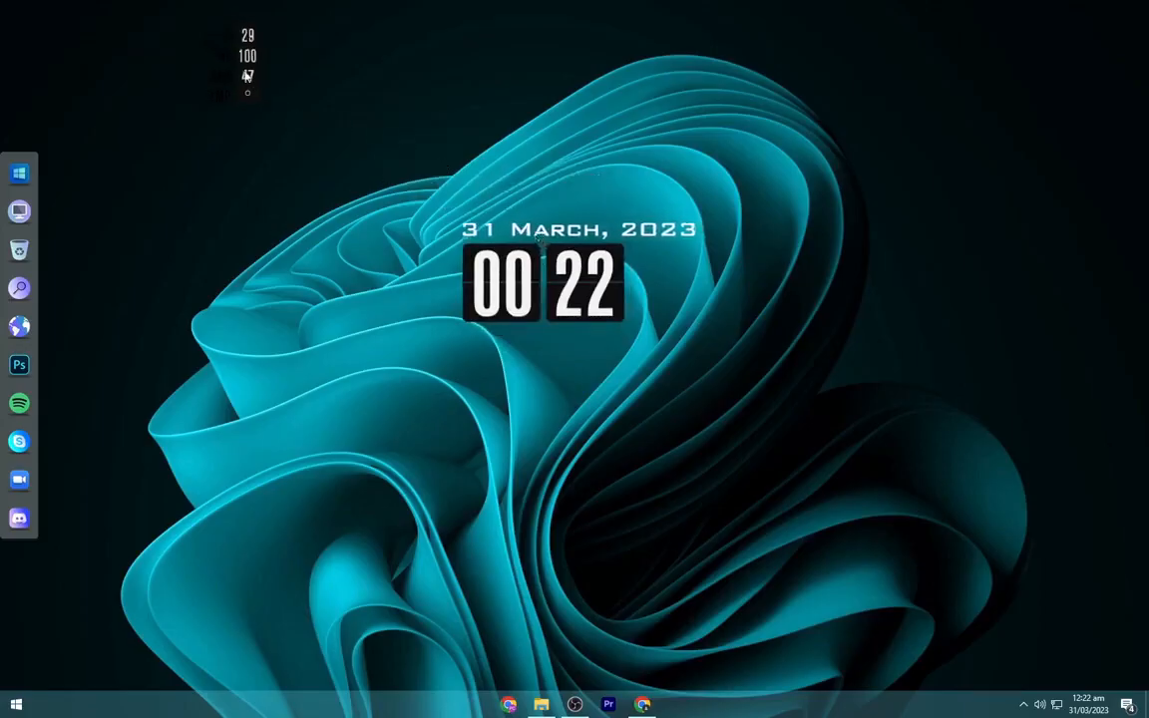
drag(247, 76, 676, 297)
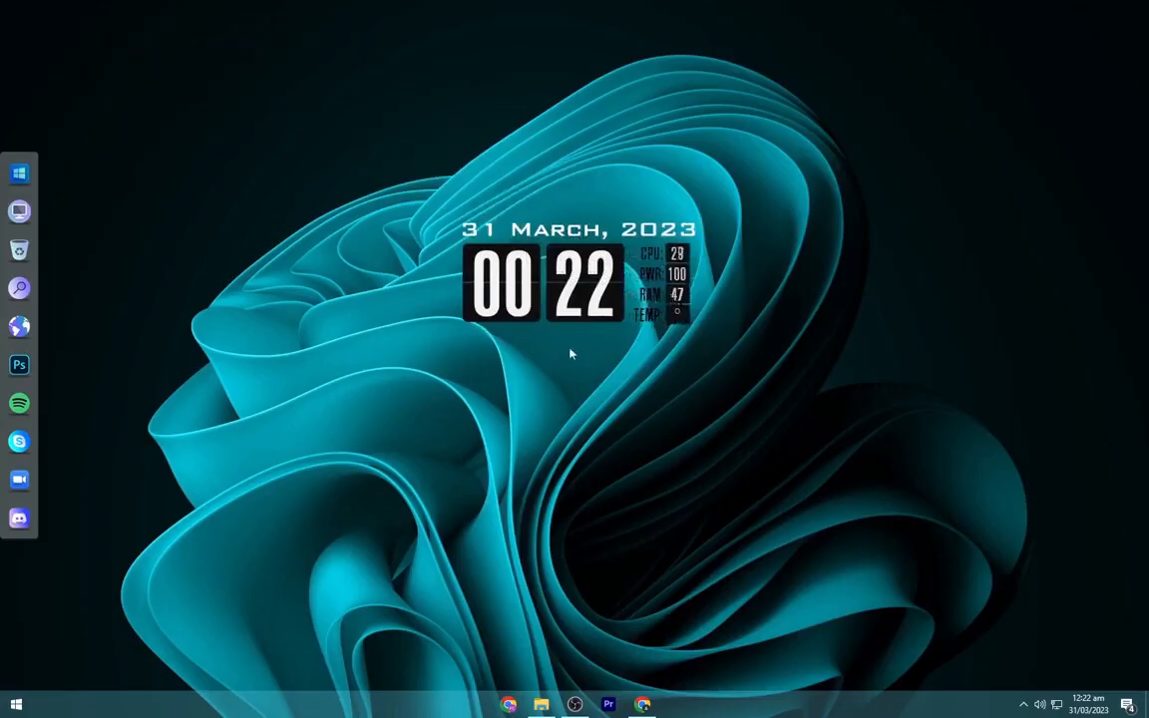
Turn on automatic hiding of the taskbar in desktop mode in the taskbar settings, and return to the desktop
right_click(810, 701)
click(828, 675)
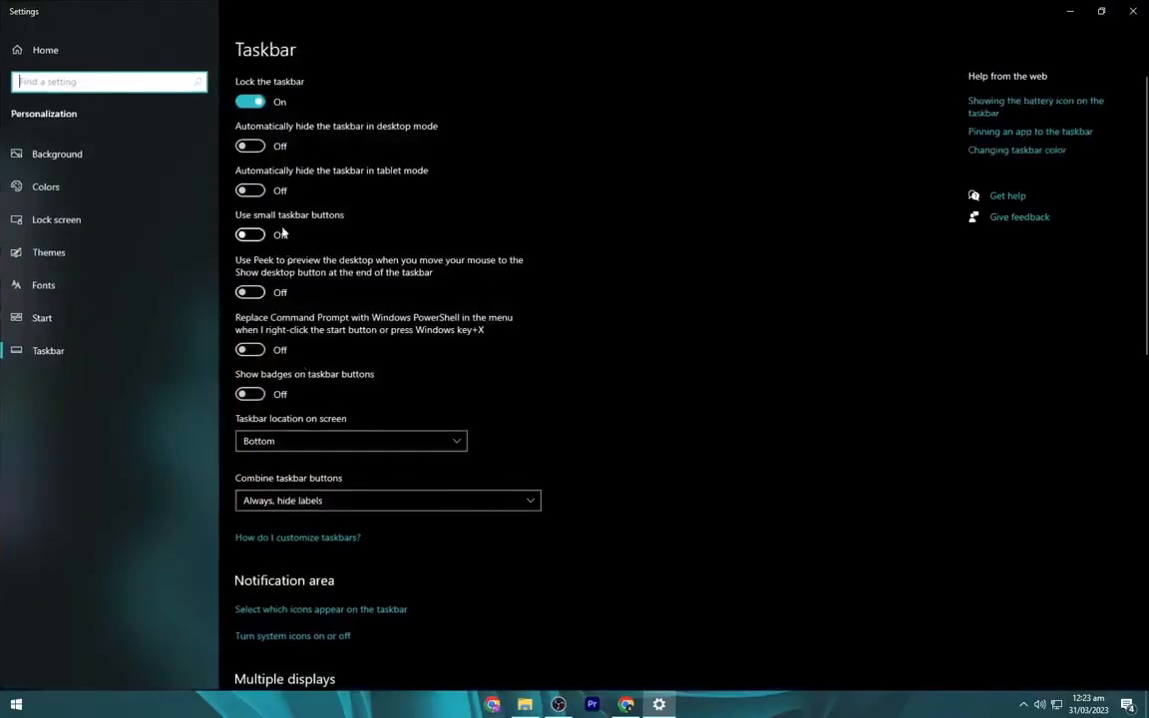
click(251, 146)
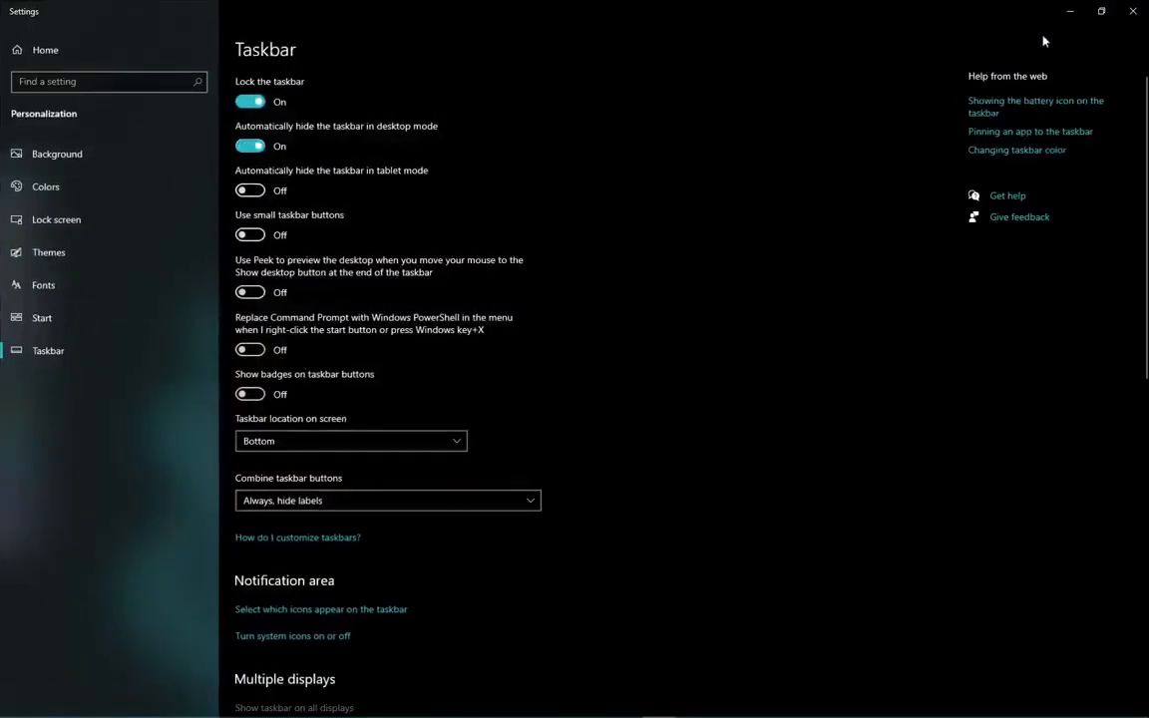
click(1070, 11)
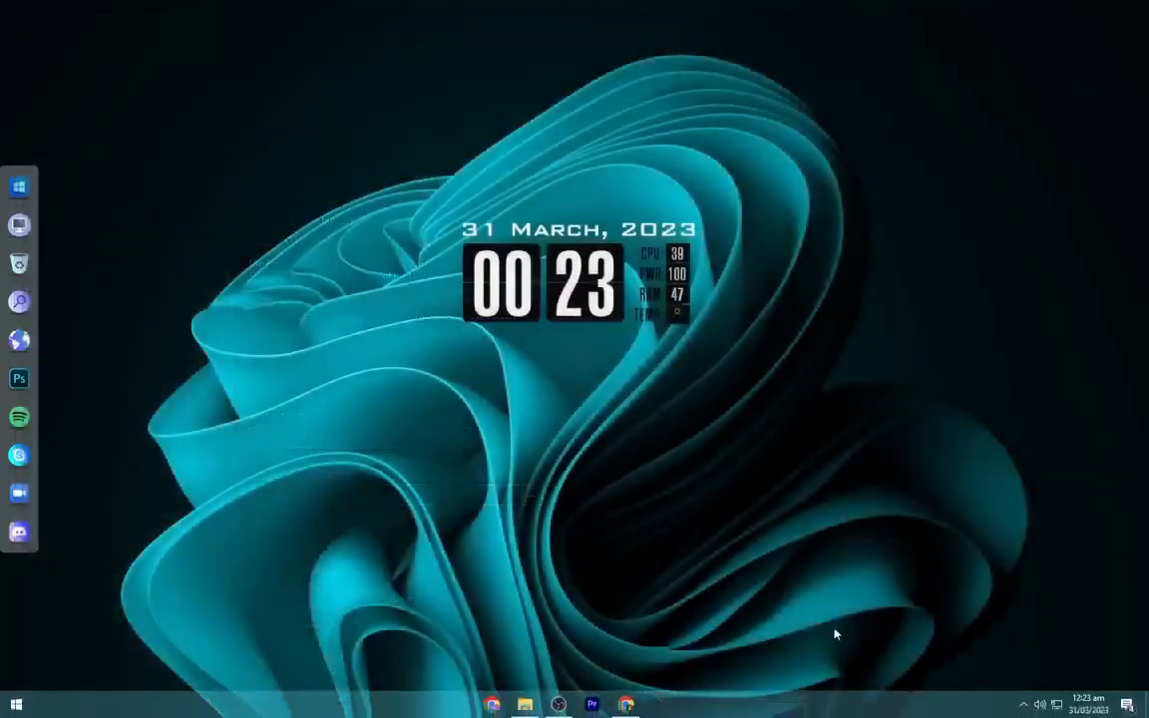